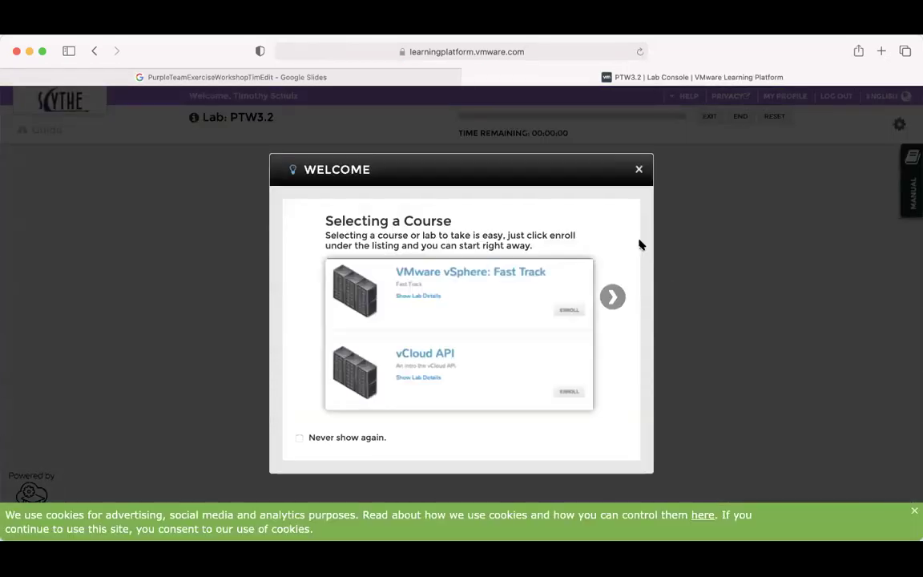
# Close the Welcome dialog and dismiss the green cookie consent banner.
pyautogui.click(637, 170)
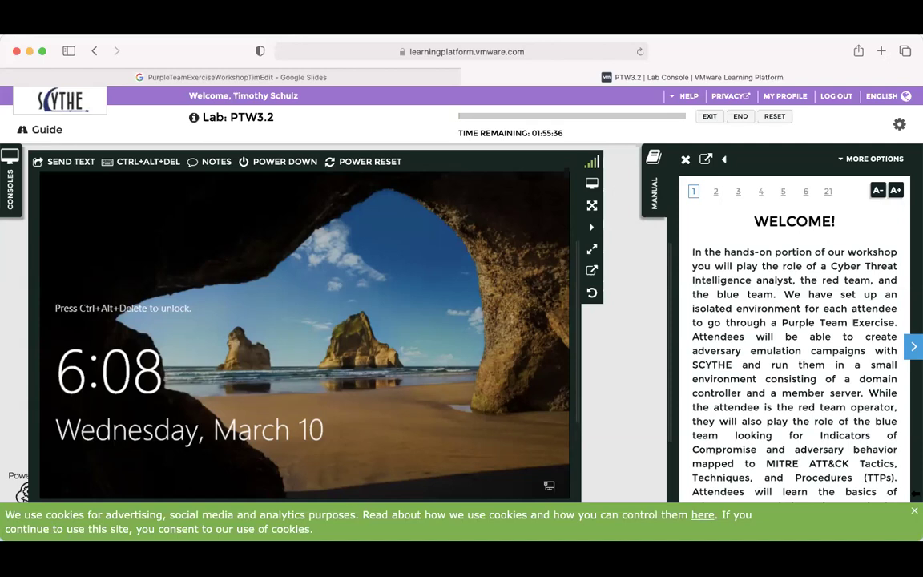
pyautogui.click(914, 510)
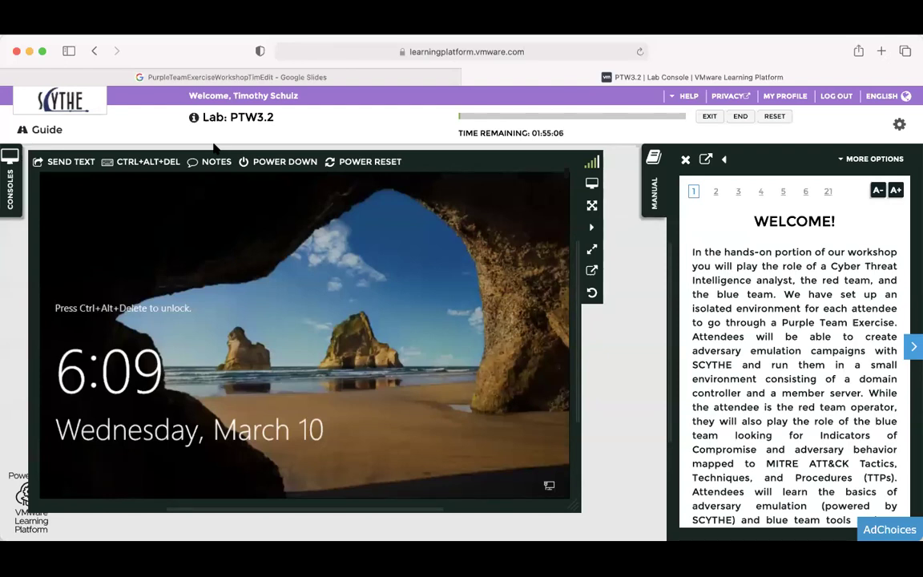
# Show the Unicorn console's notes listing the lab, SCYTHE and VECTR logins.
pyautogui.click(207, 165)
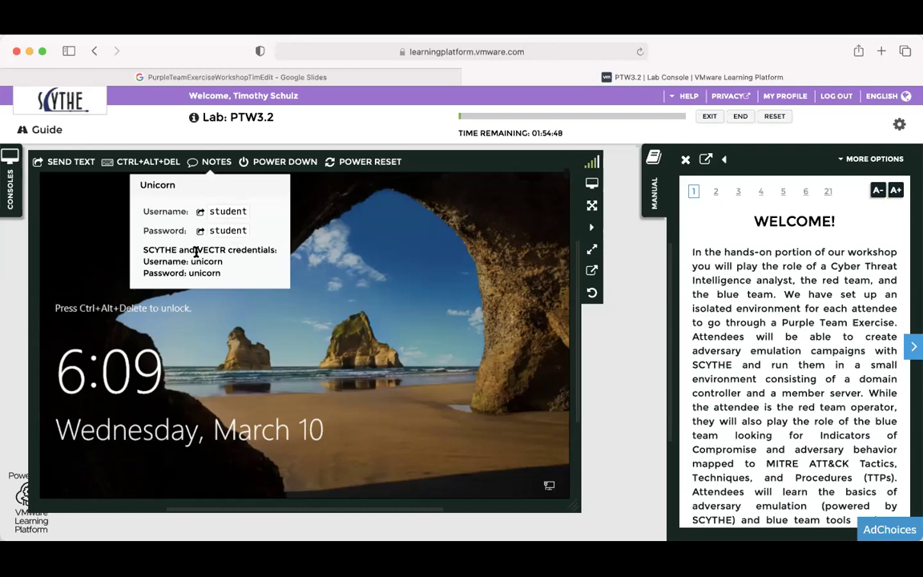
# Close the notes and check the CONSOLES panel listing SANS-Slingshot and Unicorn, then collapse it.
pyautogui.click(215, 161)
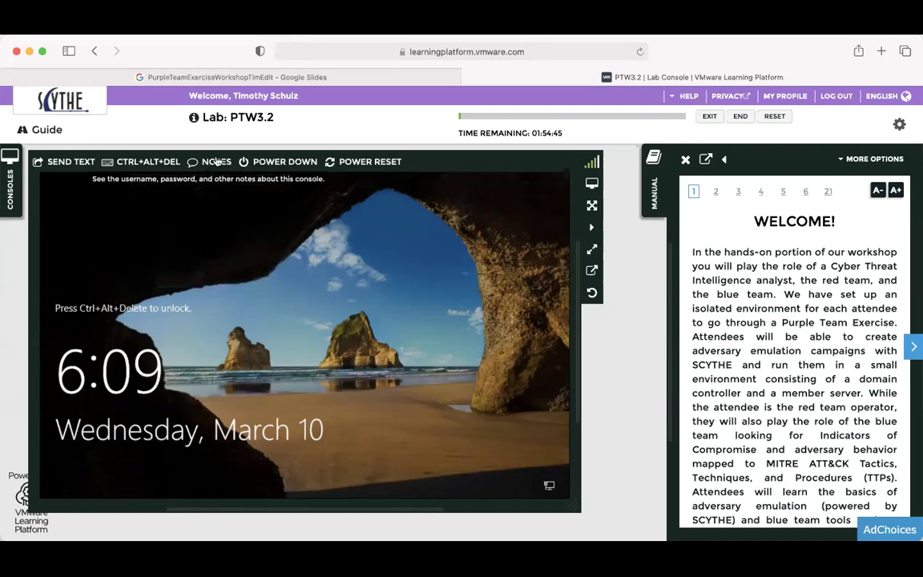
pyautogui.click(10, 191)
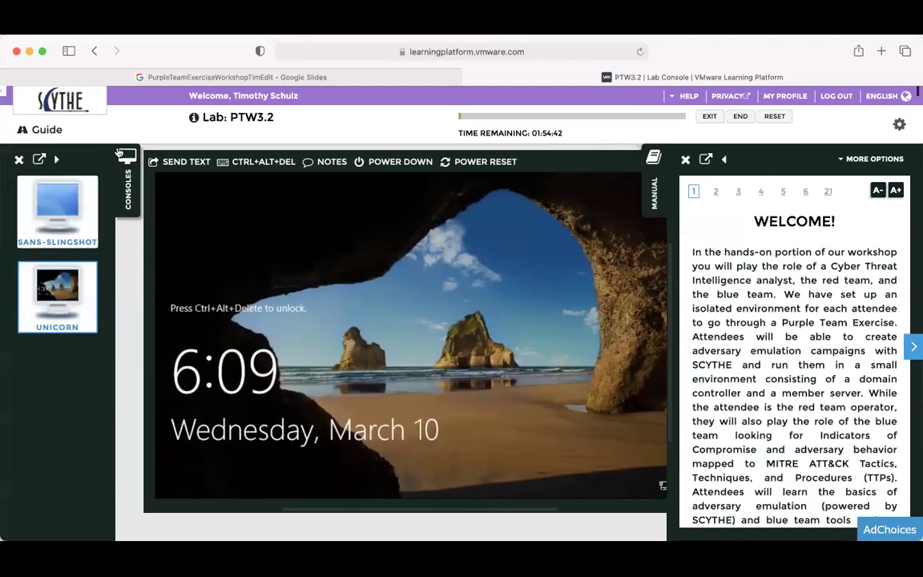
pyautogui.moveTo(54, 278)
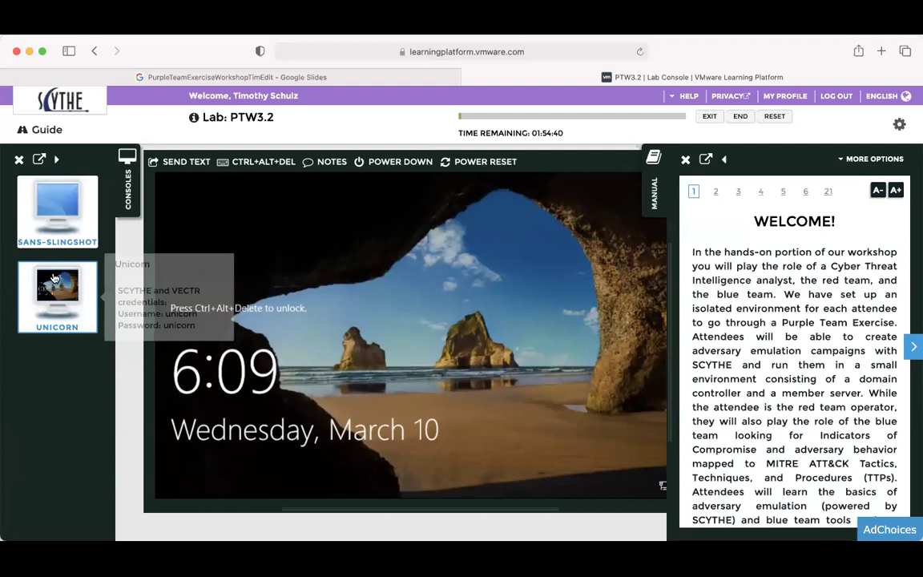
pyautogui.moveTo(101, 189)
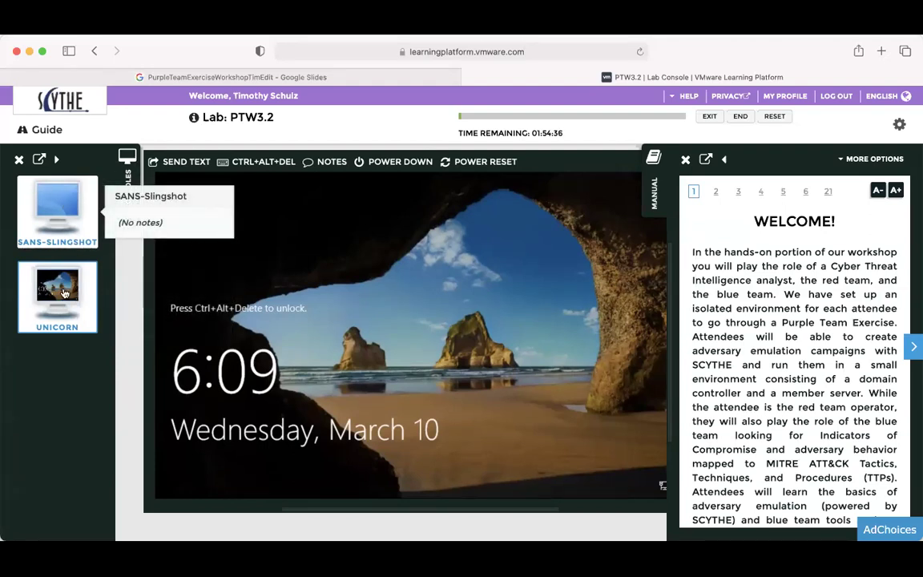
pyautogui.moveTo(68, 314)
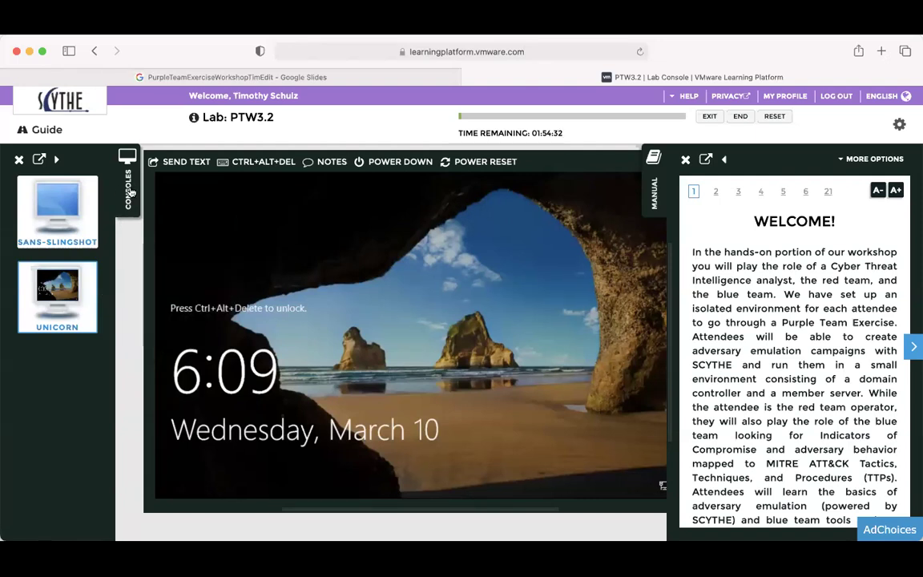
pyautogui.click(130, 192)
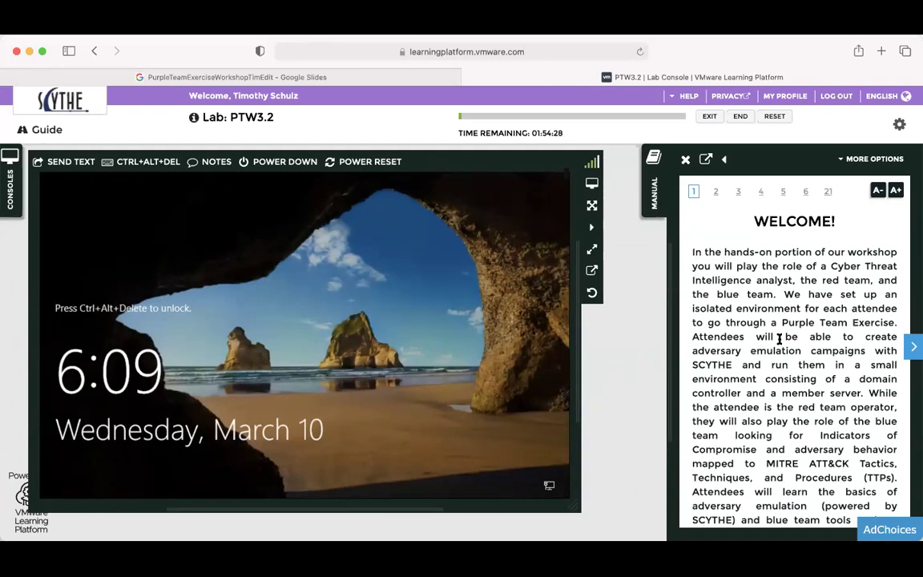
pyautogui.scroll(-5, 771, 344)
pyautogui.scroll(5, 737, 345)
pyautogui.scroll(-5, 694, 336)
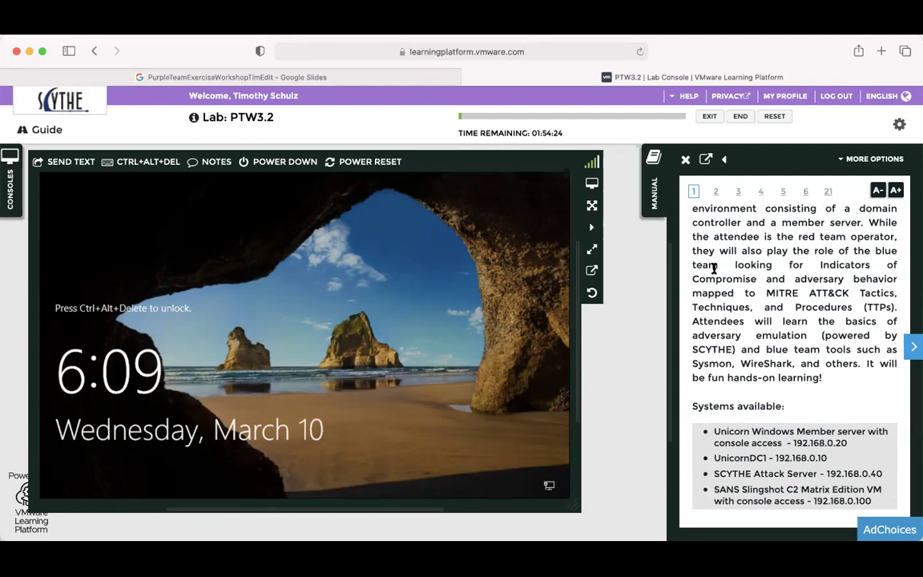
pyautogui.scroll(5, 714, 269)
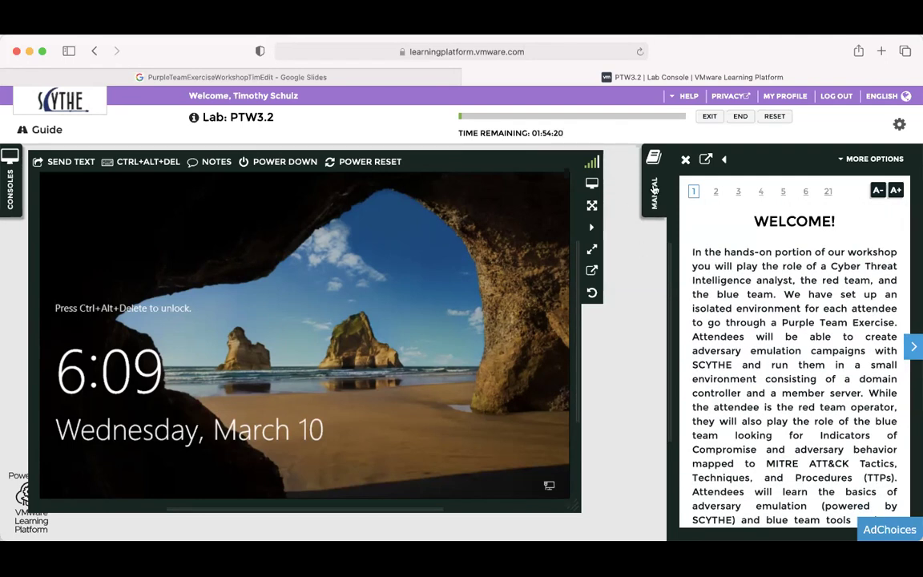
pyautogui.scroll(-5, 762, 247)
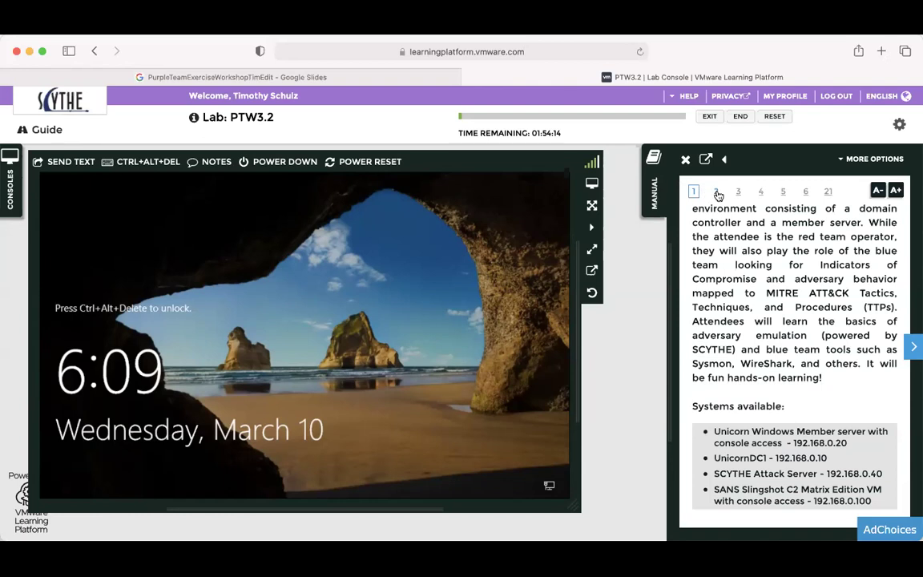
pyautogui.click(912, 347)
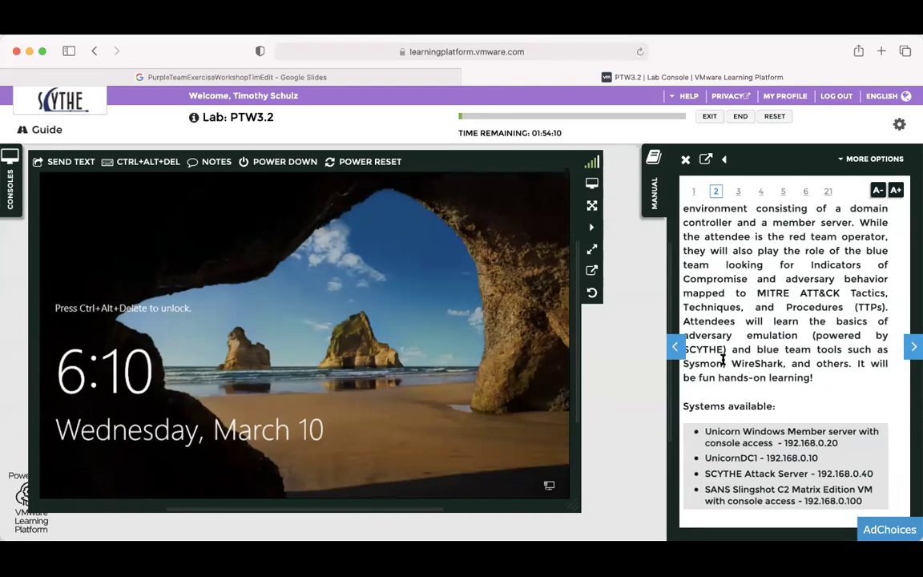
pyautogui.click(695, 191)
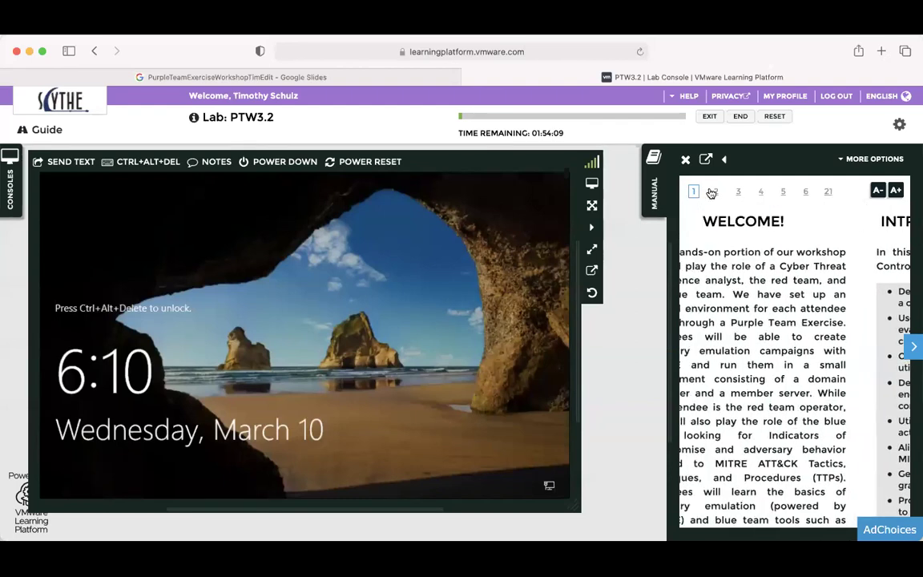
pyautogui.click(710, 193)
pyautogui.click(720, 193)
pyautogui.click(717, 193)
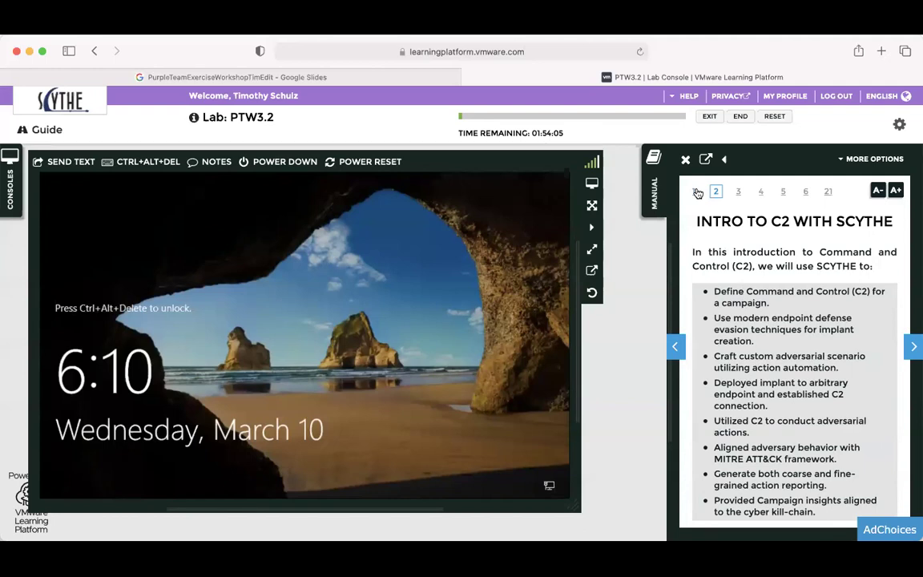
pyautogui.click(697, 192)
pyautogui.scroll(-5, 753, 347)
pyautogui.scroll(5, 748, 346)
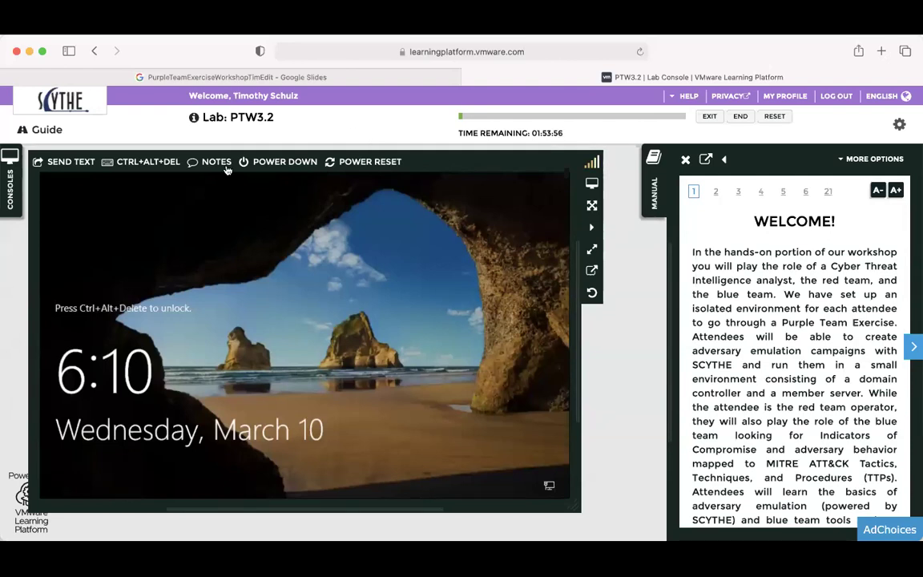
# Unlock Unicorn with CTRL+ALT+DEL and the student password, paging the manual to Step 1.
pyautogui.click(152, 164)
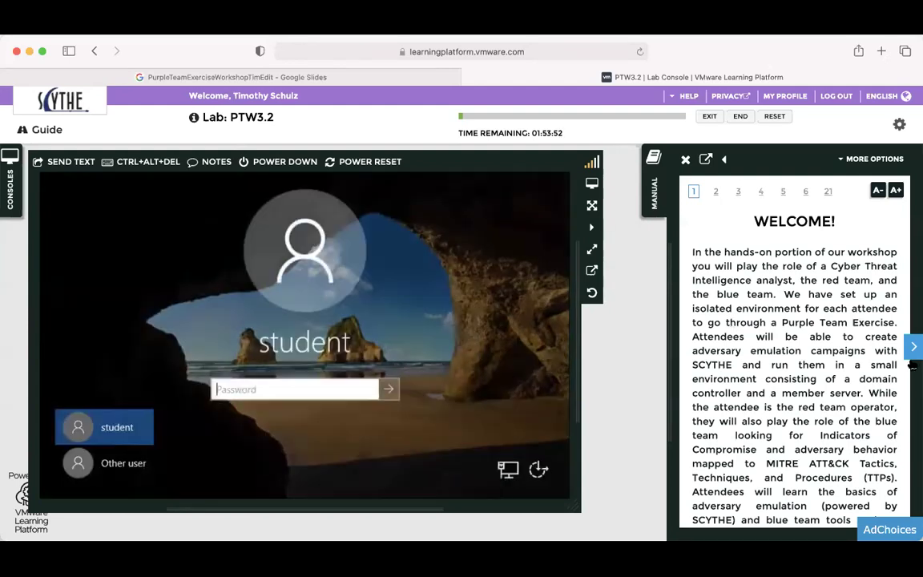
pyautogui.click(913, 357)
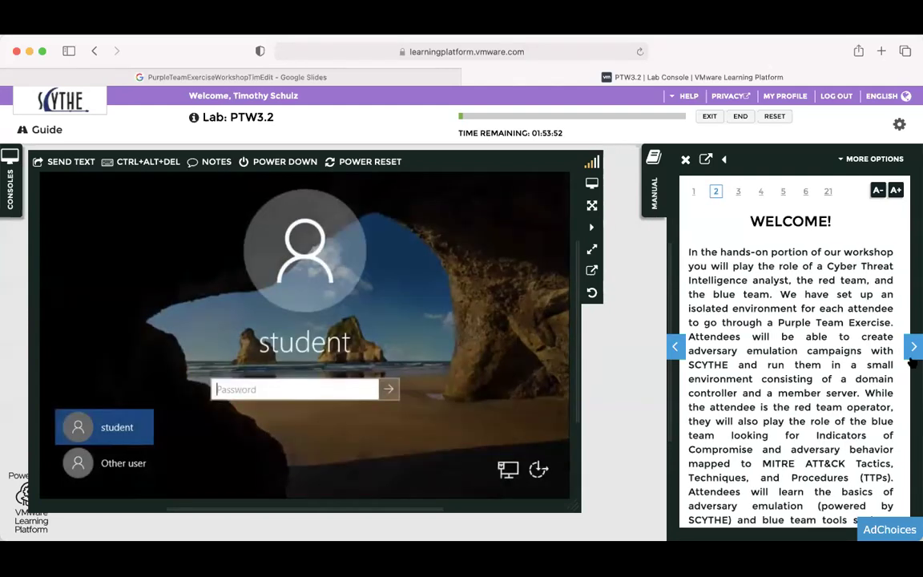
pyautogui.scroll(-3, 871, 338)
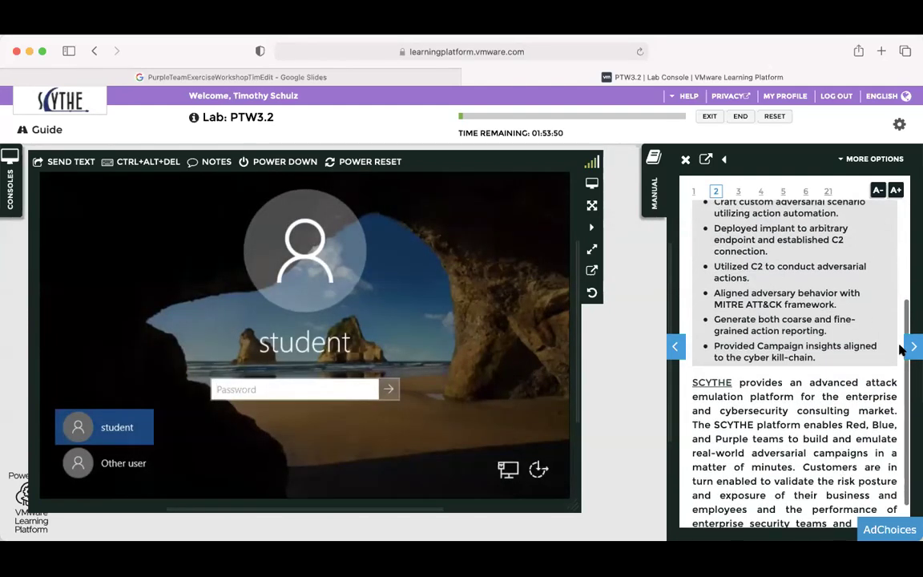
pyautogui.scroll(-2, 873, 344)
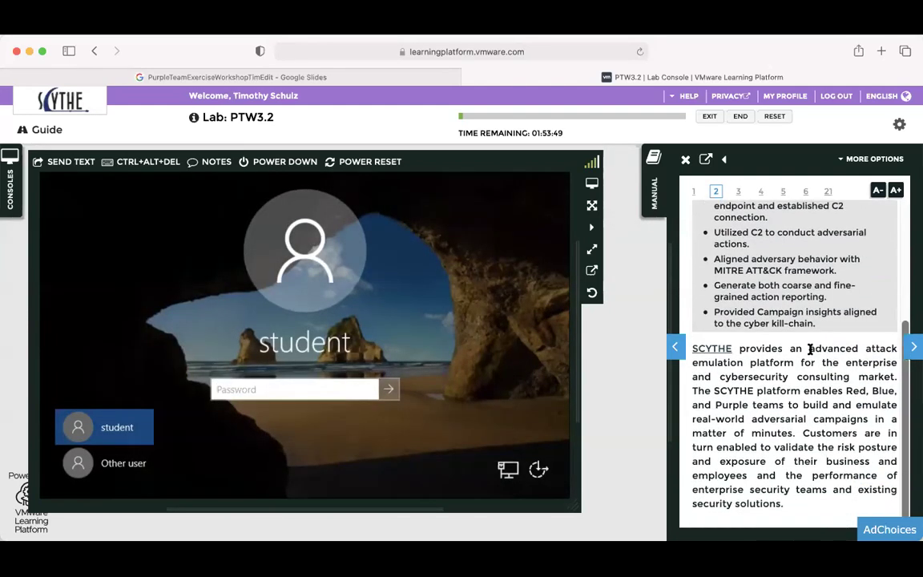
pyautogui.click(913, 349)
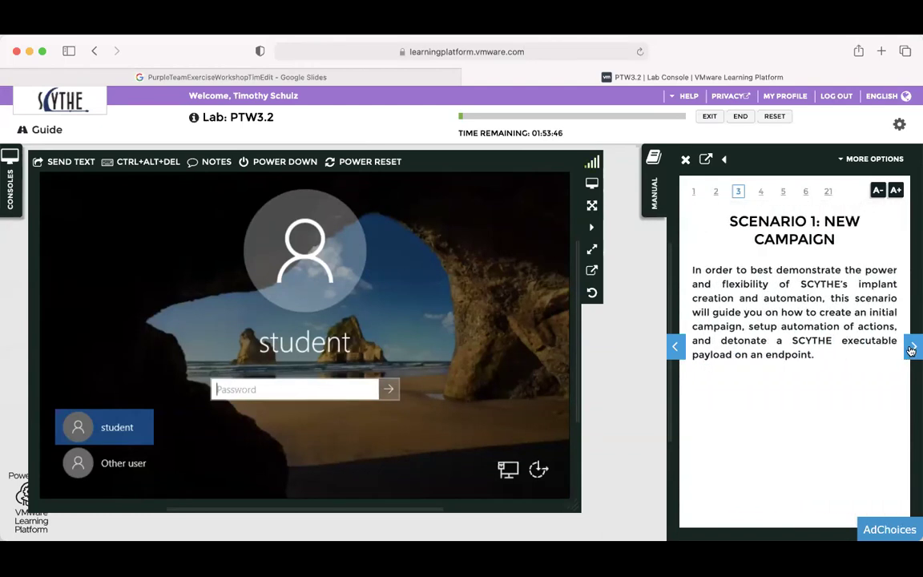
pyautogui.click(911, 349)
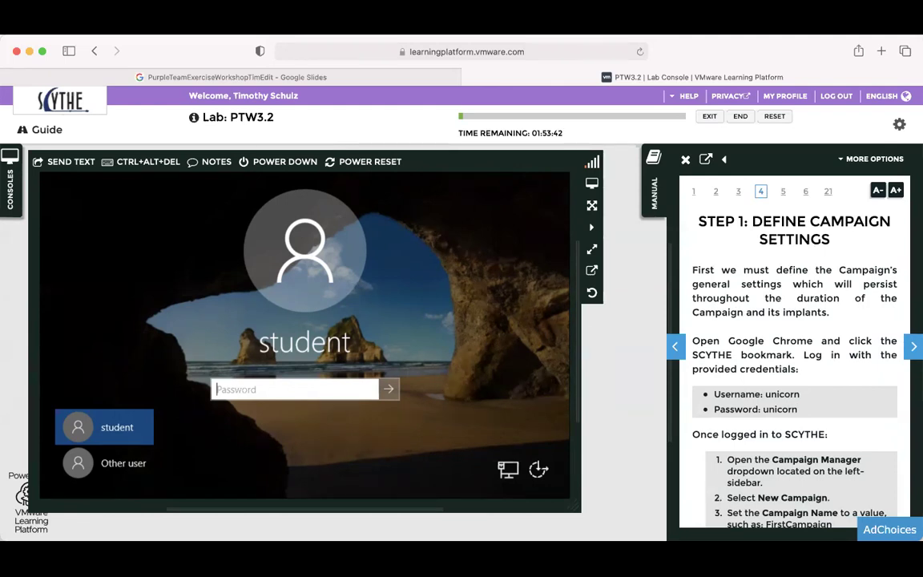
pyautogui.write('Password1')
pyautogui.press('Return')
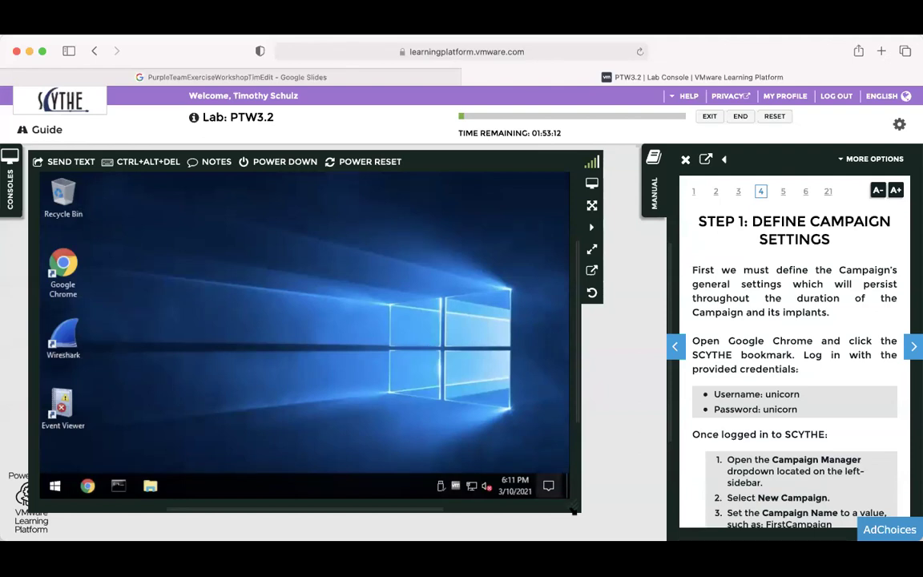
# Enlarge the console panel and open the Windows display settings from the desktop.
pyautogui.moveTo(575, 506); pyautogui.dragTo(639, 534)
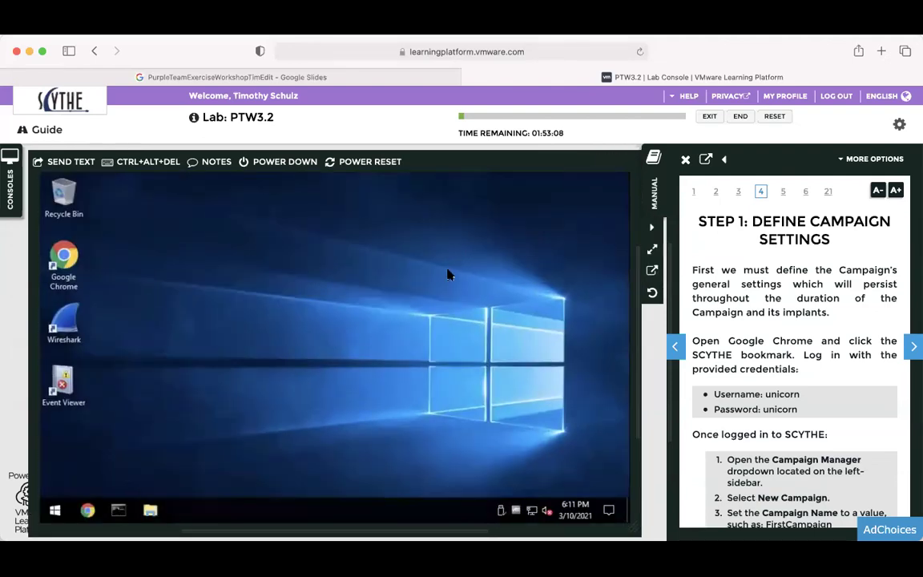
pyautogui.rightClick(448, 274)
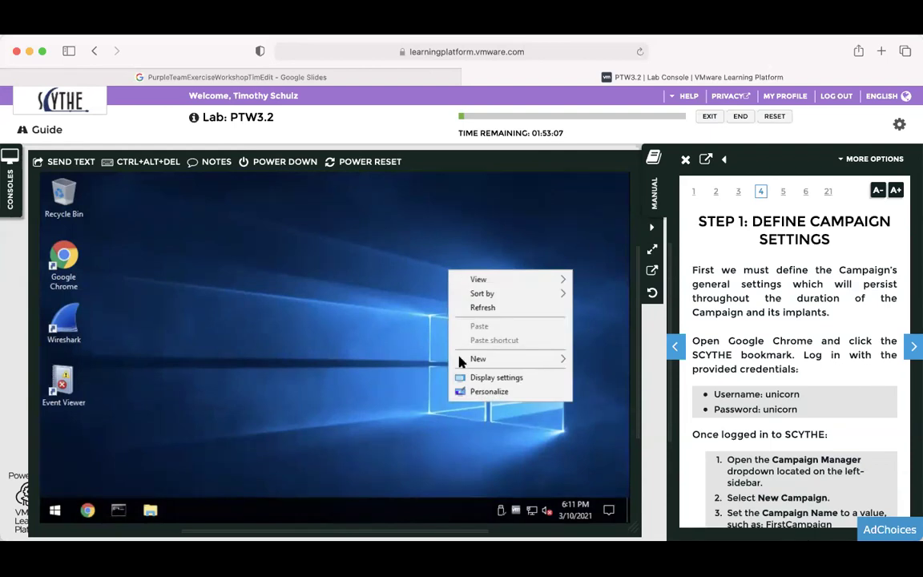
pyautogui.click(493, 381)
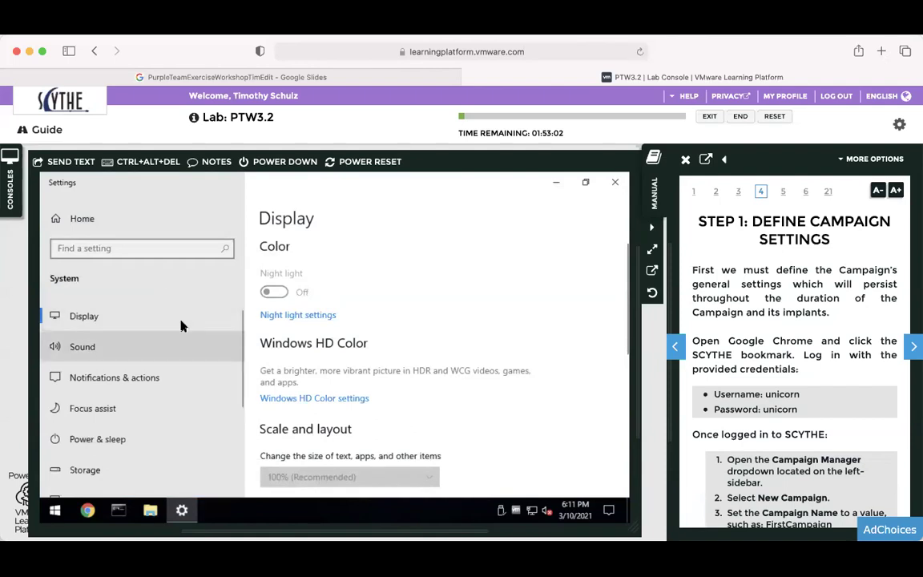
pyautogui.scroll(-3, 362, 388)
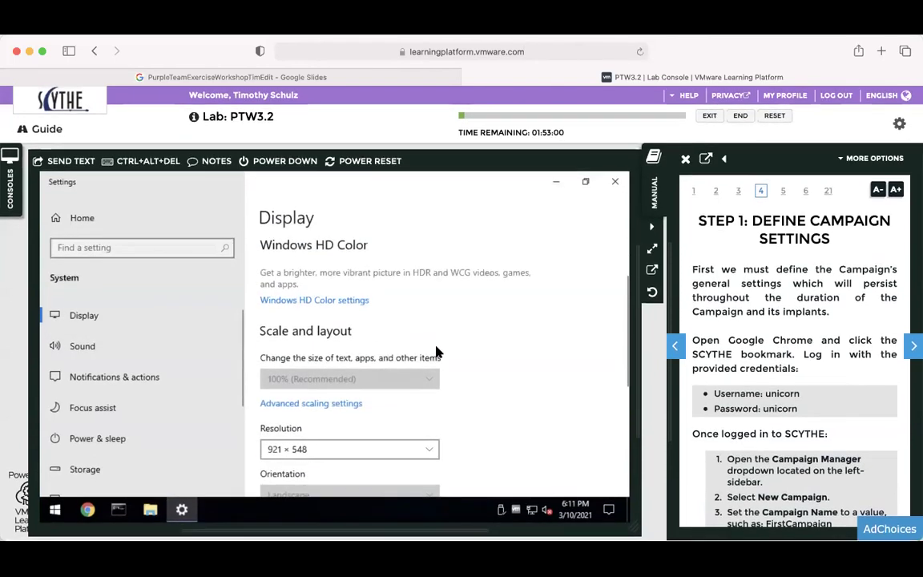
pyautogui.scroll(-3, 436, 352)
# Set the VM resolution to 1280 × 800, keep the change, and close Settings.
pyautogui.click(424, 365)
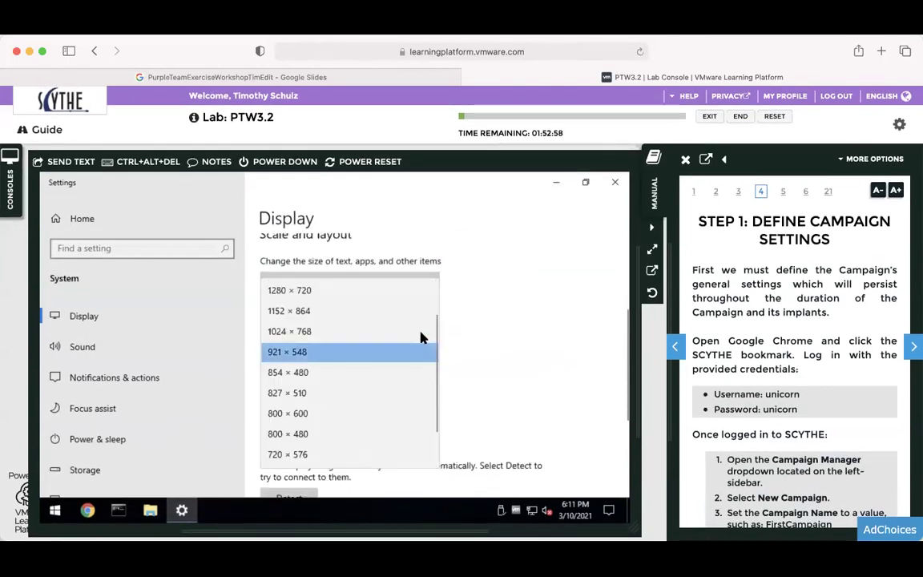
pyautogui.scroll(2, 412, 303)
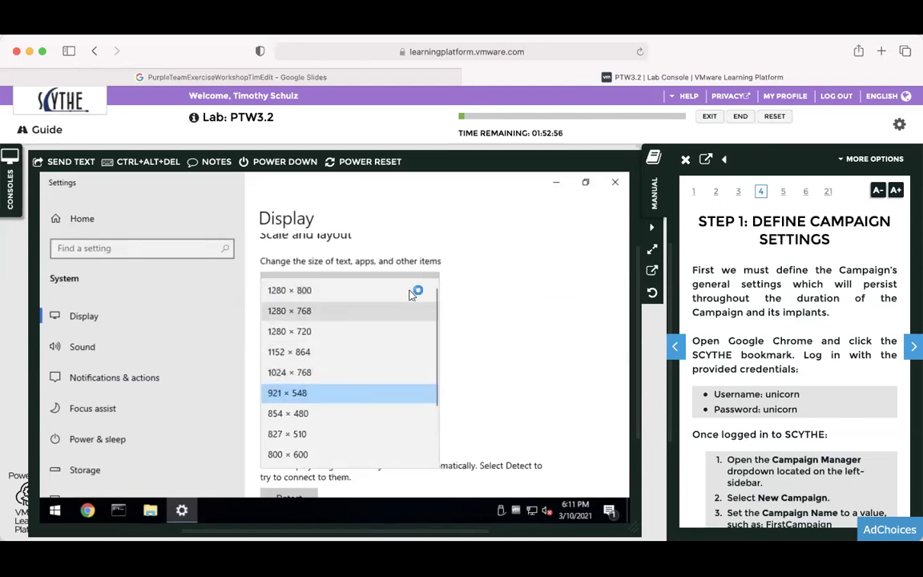
pyautogui.click(407, 293)
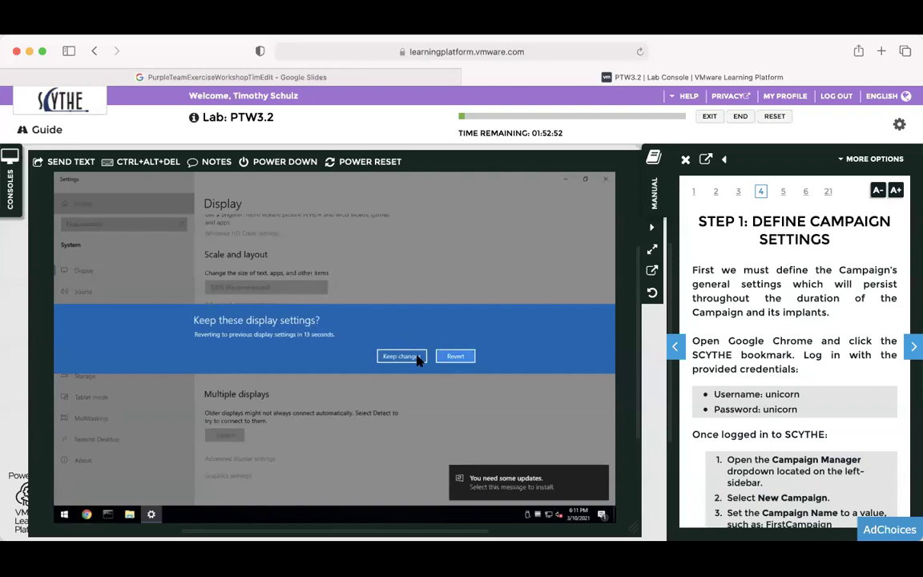
pyautogui.click(417, 357)
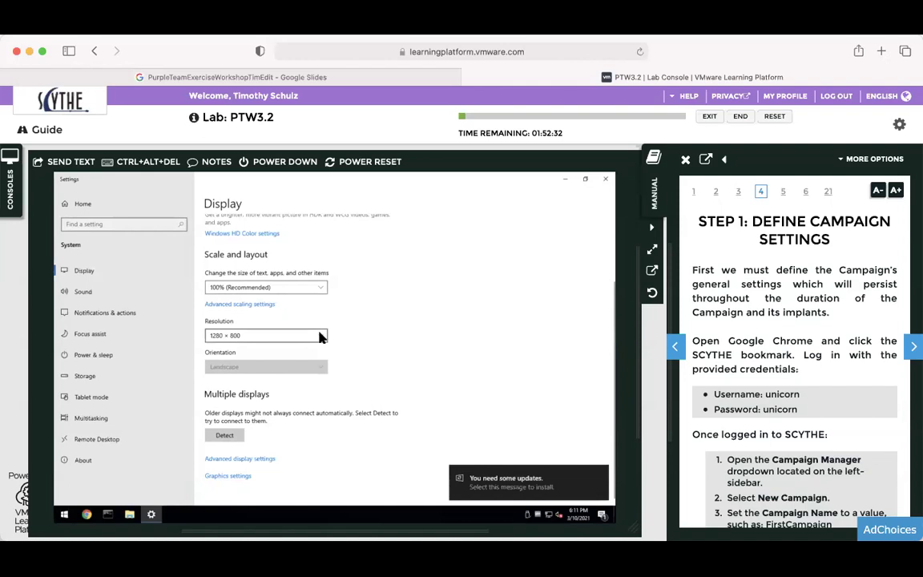
pyautogui.click(603, 180)
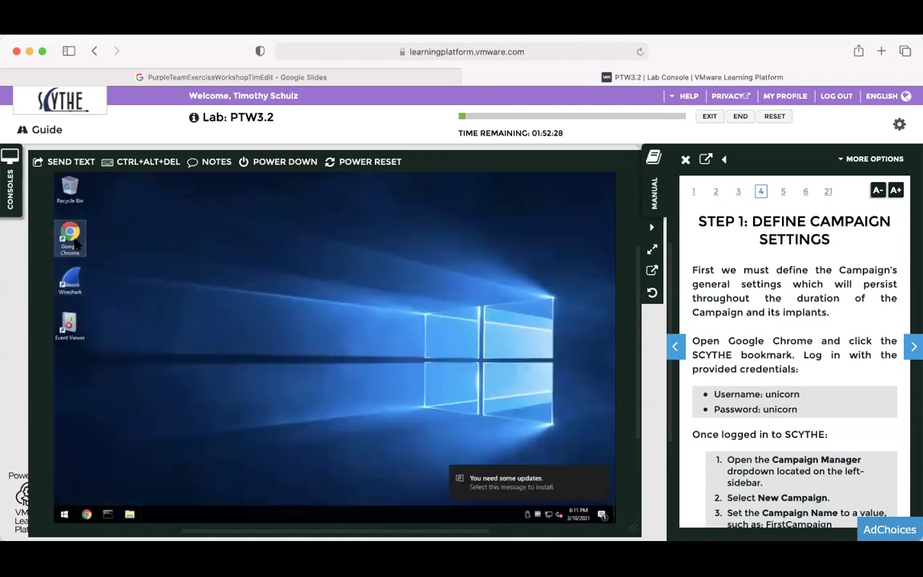
# Launch Chrome in the VM, collapse the manual, and widen the console view.
pyautogui.click(75, 239)
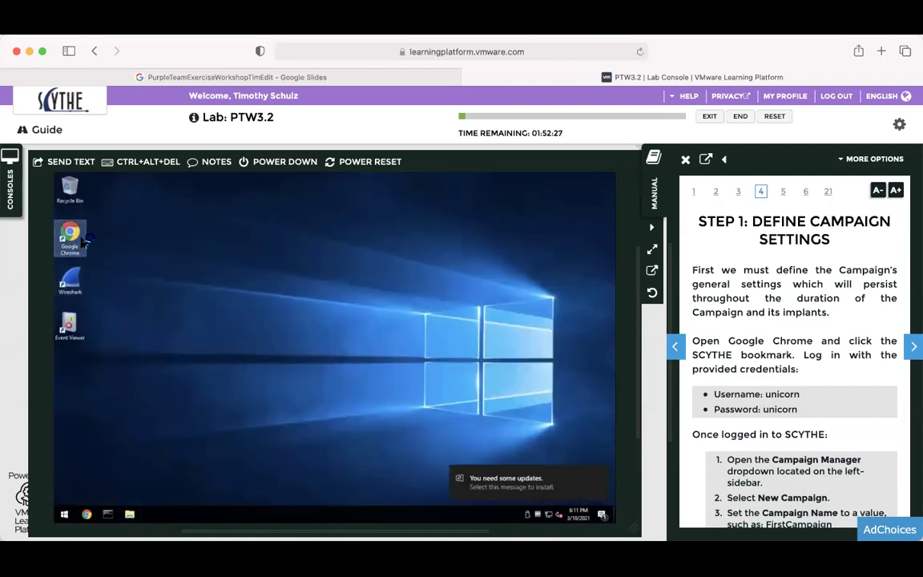
pyautogui.click(655, 180)
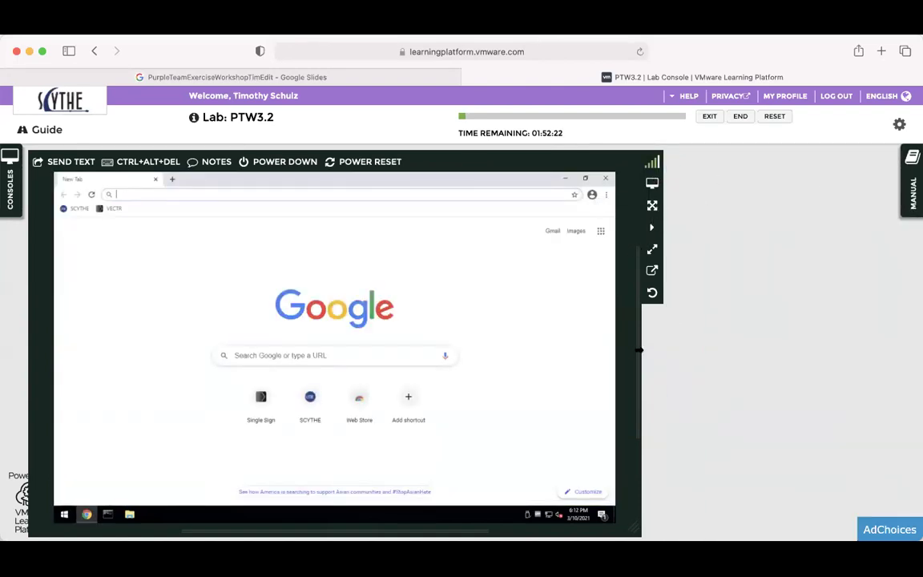
pyautogui.moveTo(639, 350); pyautogui.dragTo(718, 349)
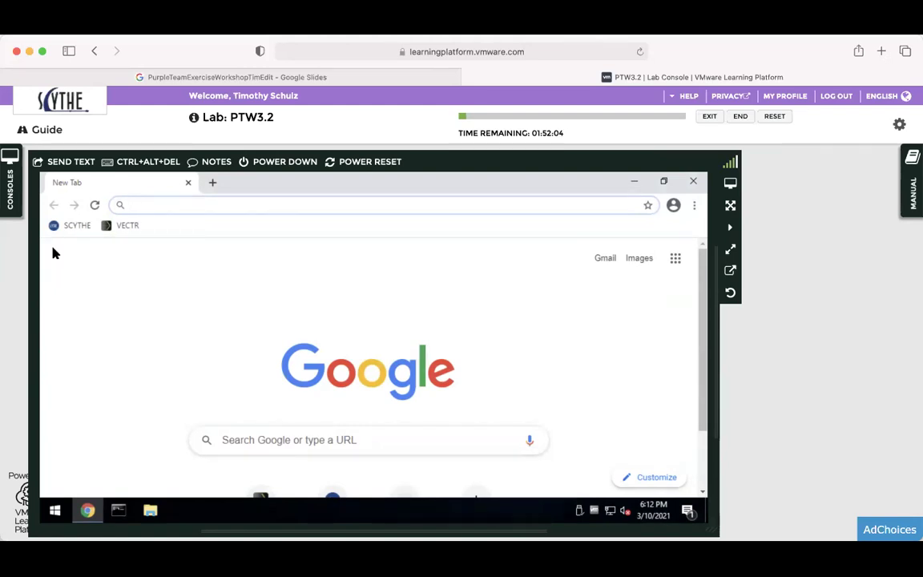
pyautogui.click(116, 205)
# Open the SCYTHE bookmark at scythe:8443, bypass the certificate warning and acknowledge the usage notice.
pyautogui.click(68, 226)
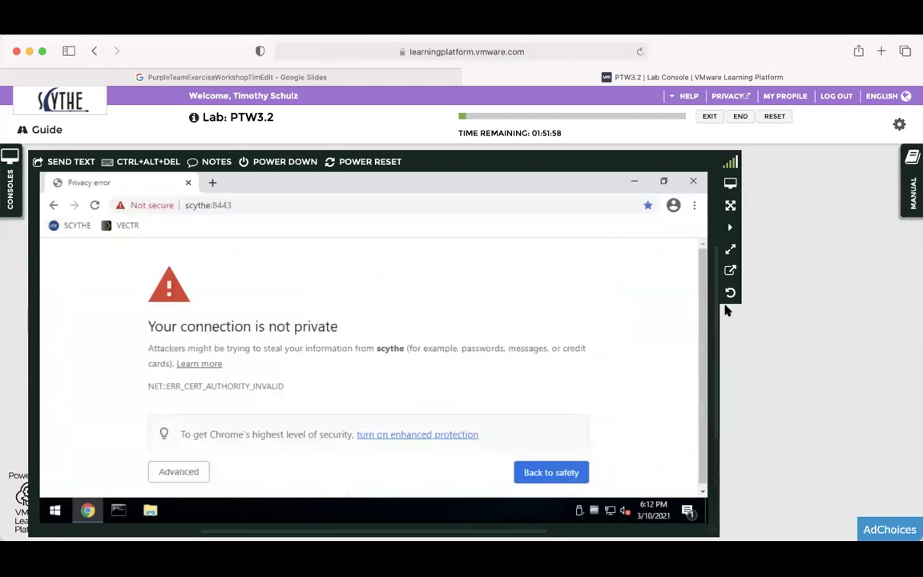
pyautogui.moveTo(703, 299); pyautogui.dragTo(703, 362)
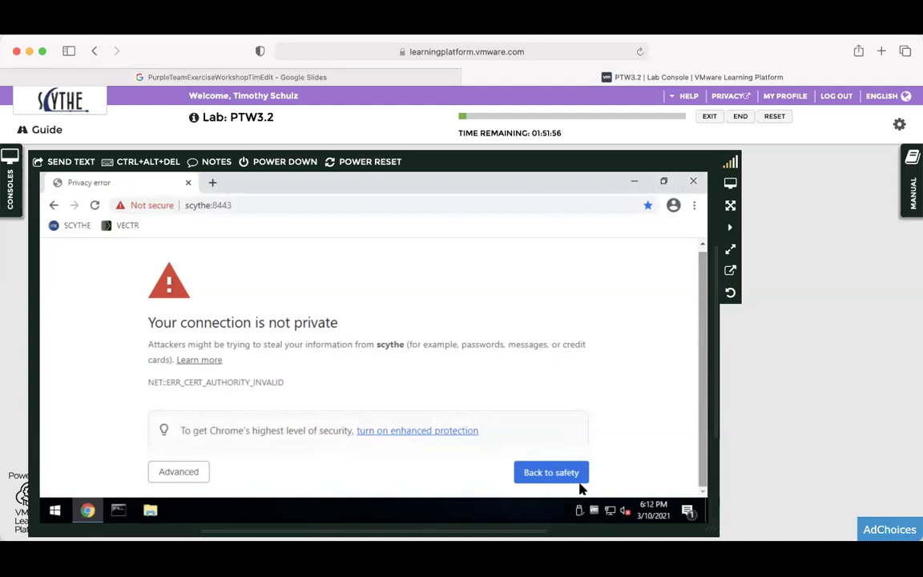
pyautogui.click(182, 472)
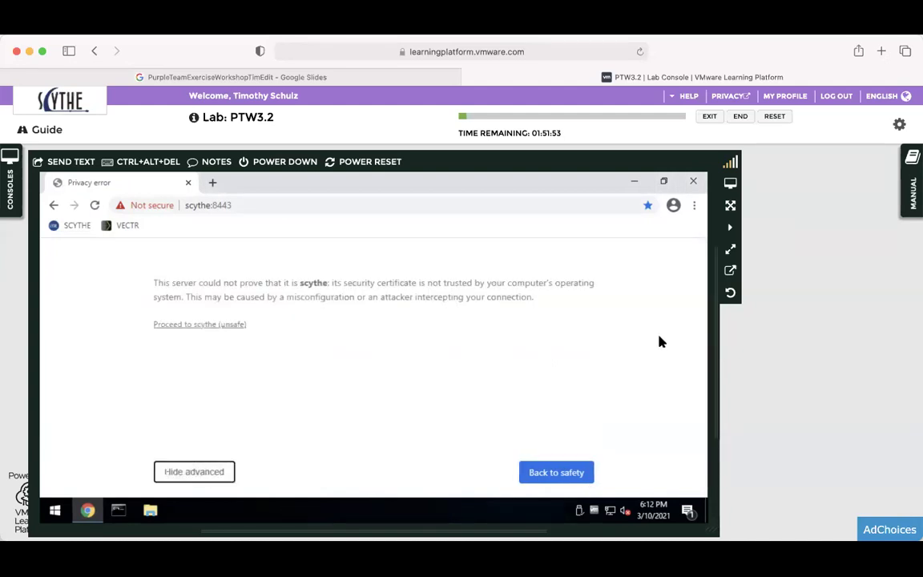
pyautogui.click(206, 329)
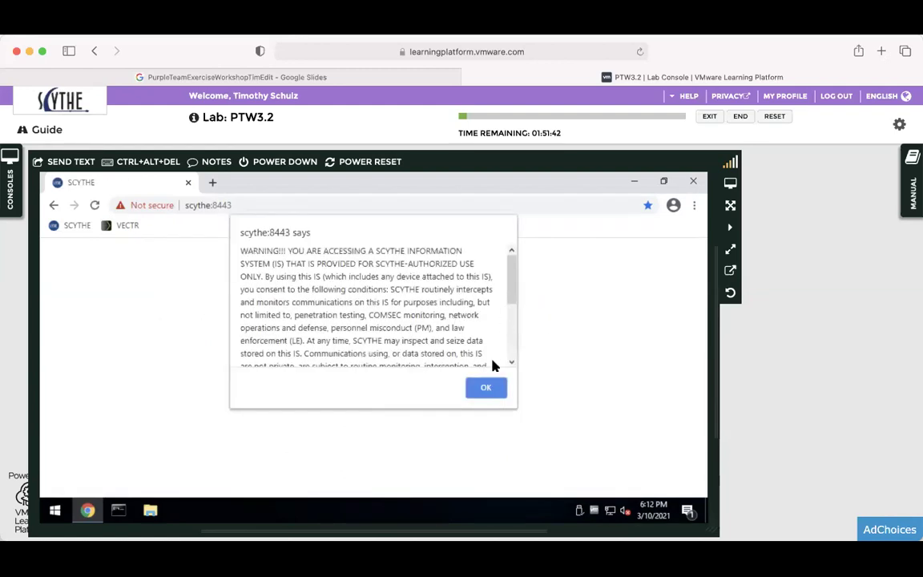
pyautogui.click(486, 387)
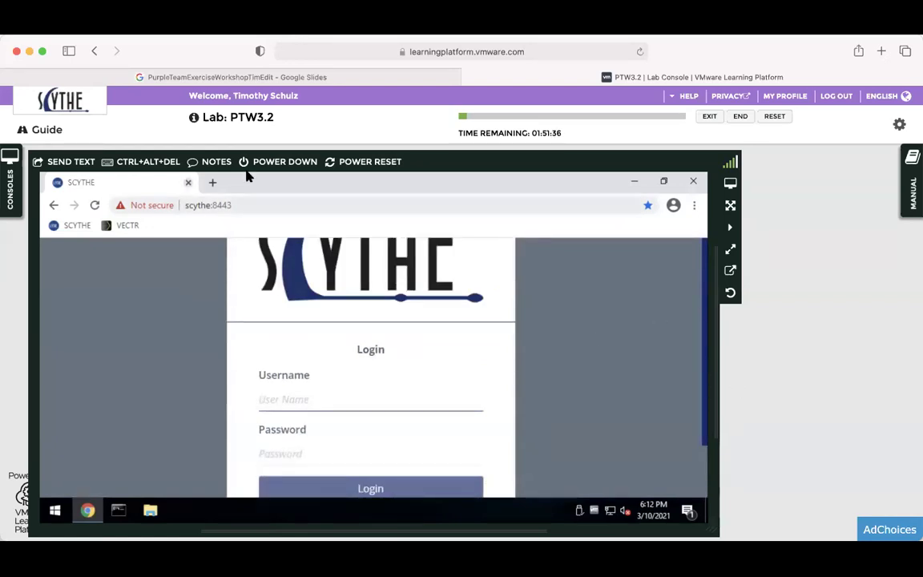
# Show the console notes and select the SCYTHE credentials.
pyautogui.click(912, 180)
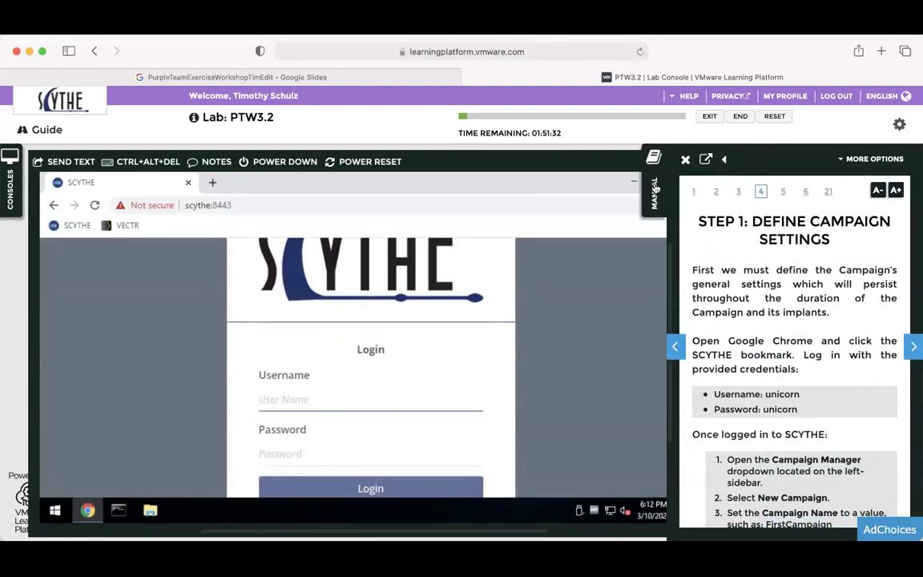
pyautogui.click(689, 160)
pyautogui.click(215, 162)
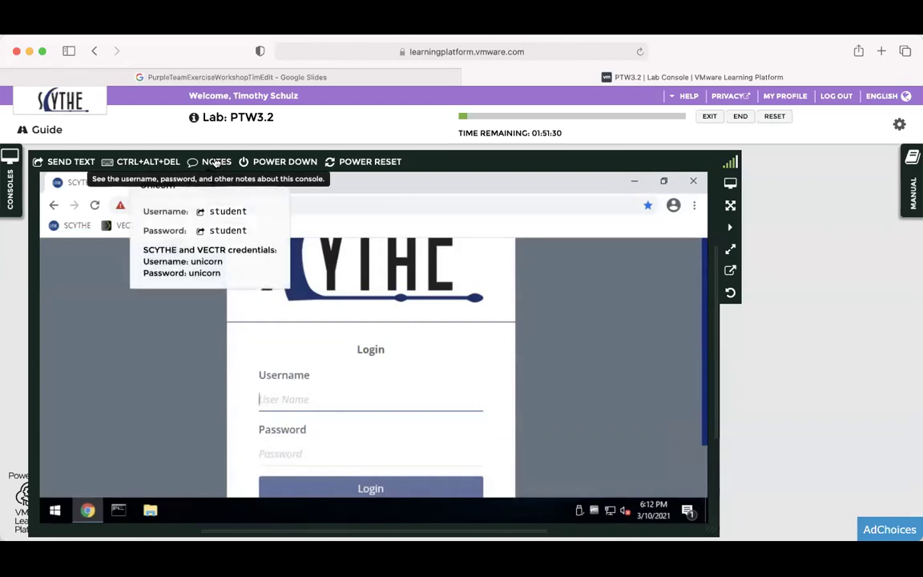
pyautogui.moveTo(192, 261); pyautogui.dragTo(246, 272)
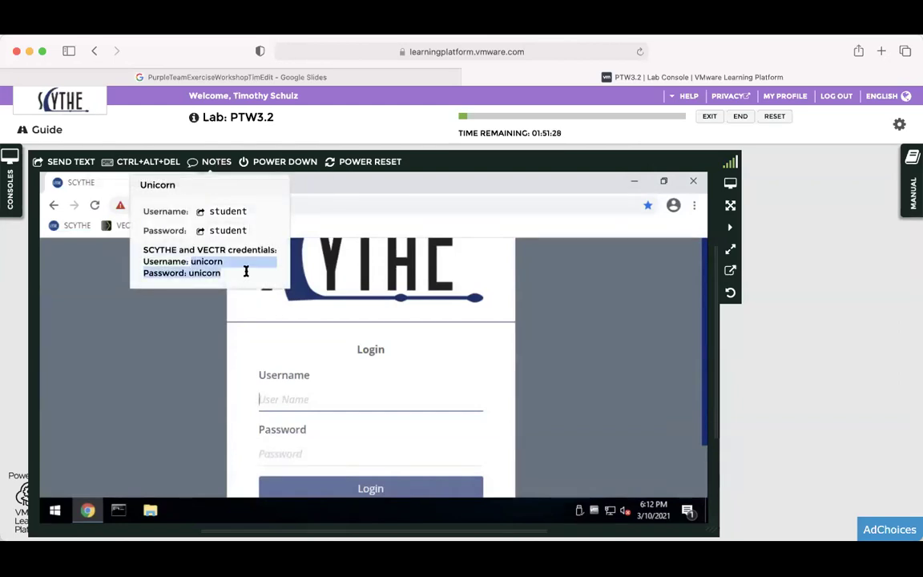
# Enter the lab's SCYTHE username and password and log in.
pyautogui.click(286, 402)
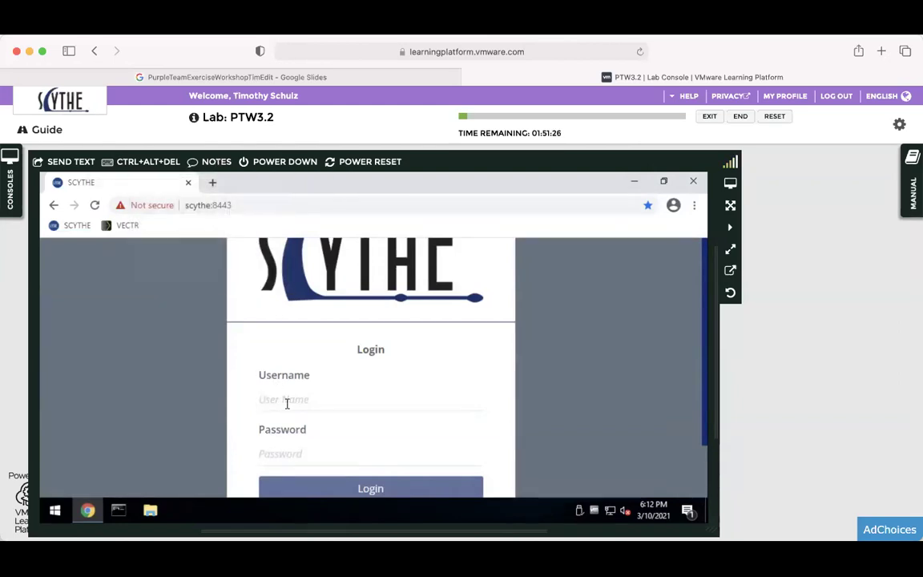
pyautogui.write('unicorn')
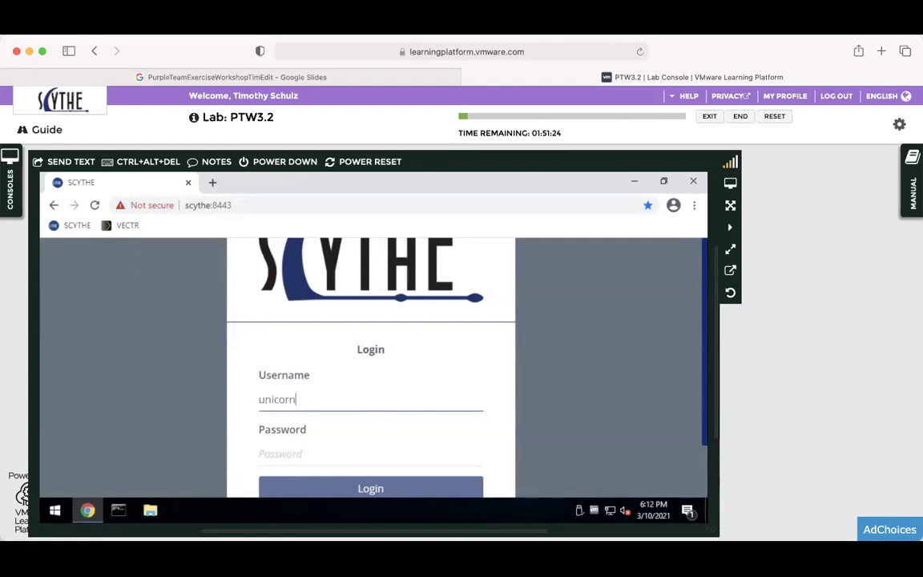
pyautogui.press('Tab')
pyautogui.write('u')
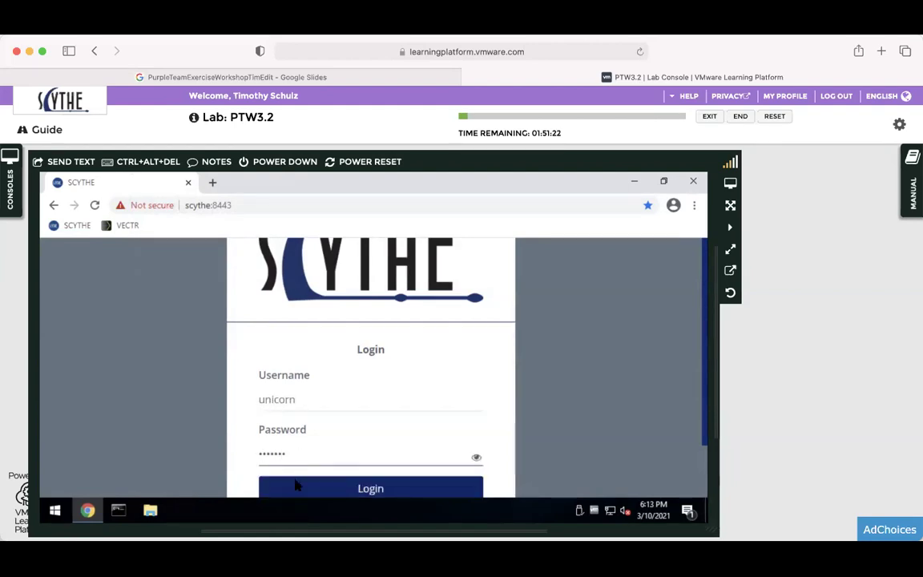
pyautogui.write('nicorn')
pyautogui.click(296, 485)
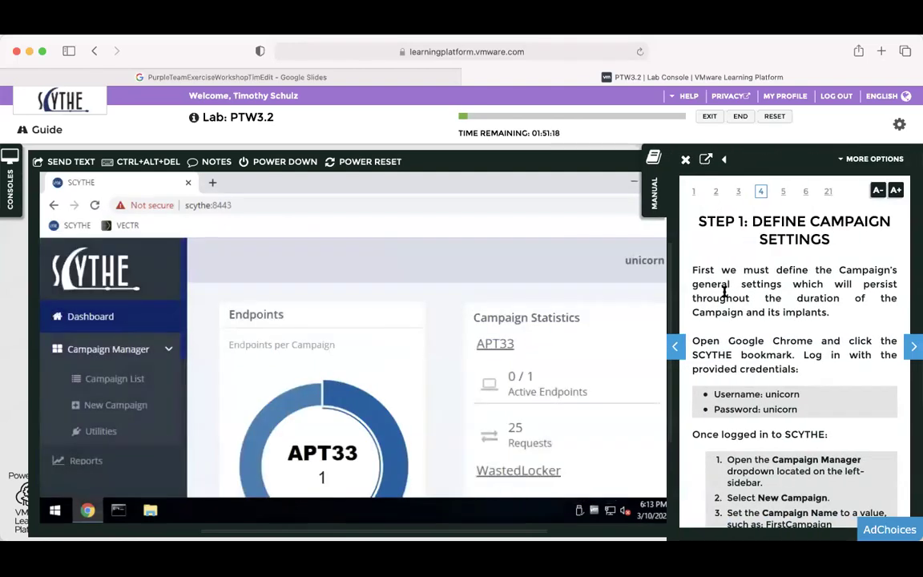
# Open the SCYTHE navigation sidebar, resize the console, and reopen the manual beside it.
pyautogui.scroll(-8, 724, 291)
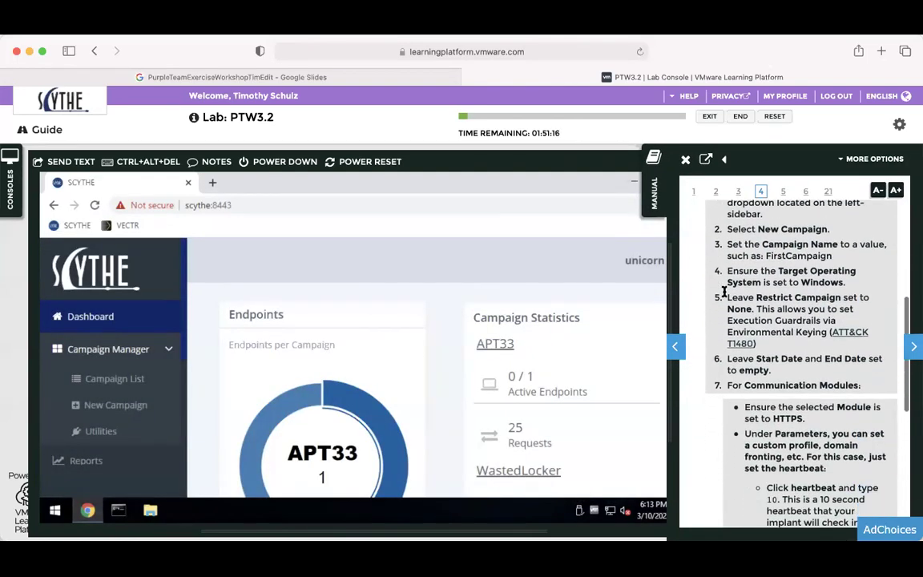
pyautogui.scroll(1, 724, 293)
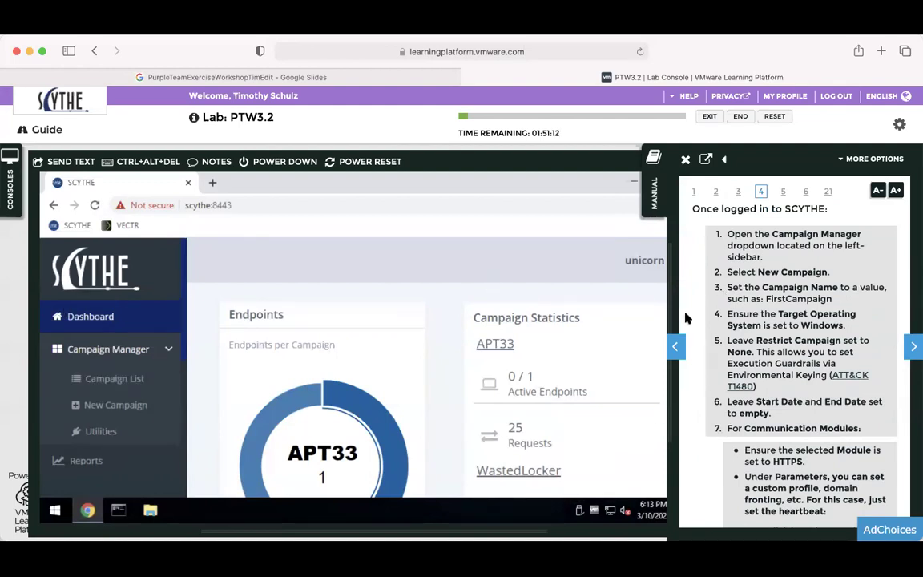
pyautogui.click(685, 160)
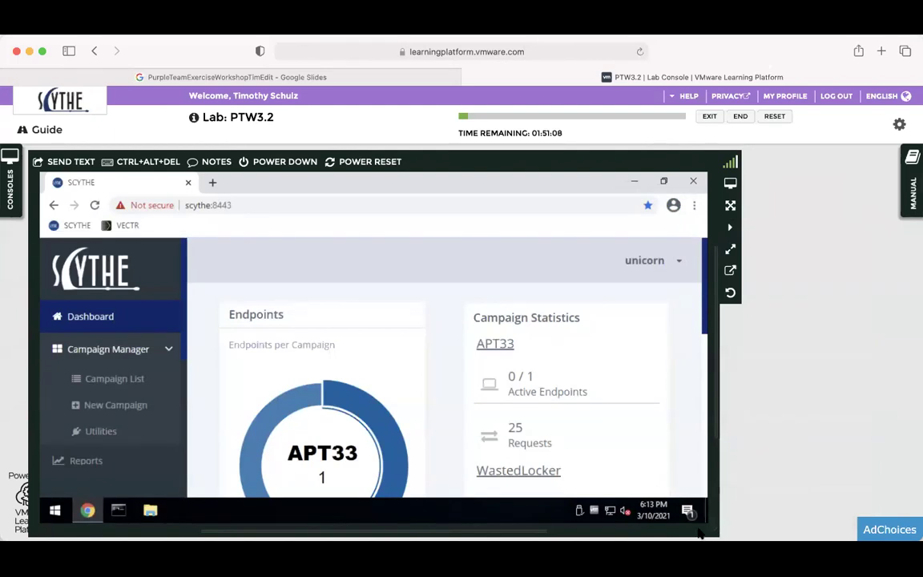
pyautogui.moveTo(715, 530); pyautogui.dragTo(499, 517)
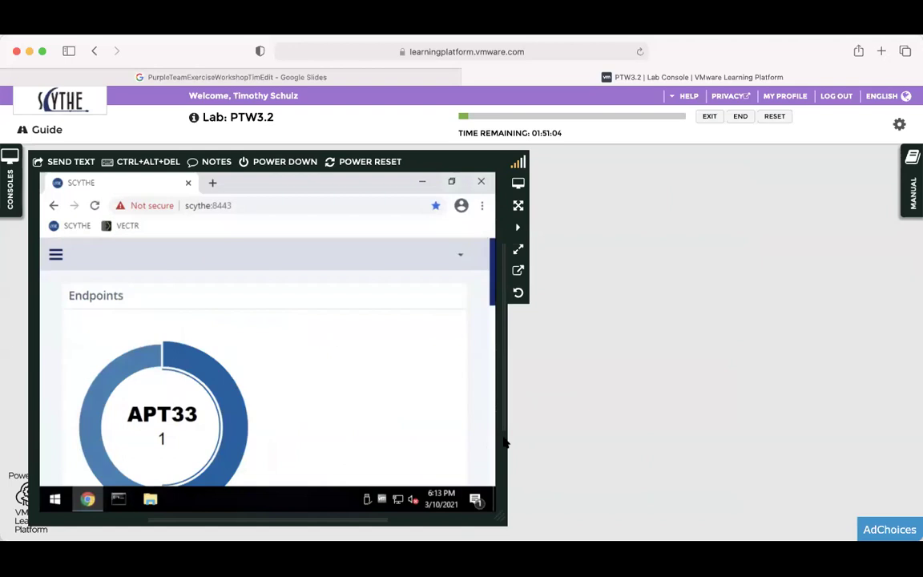
pyautogui.click(55, 257)
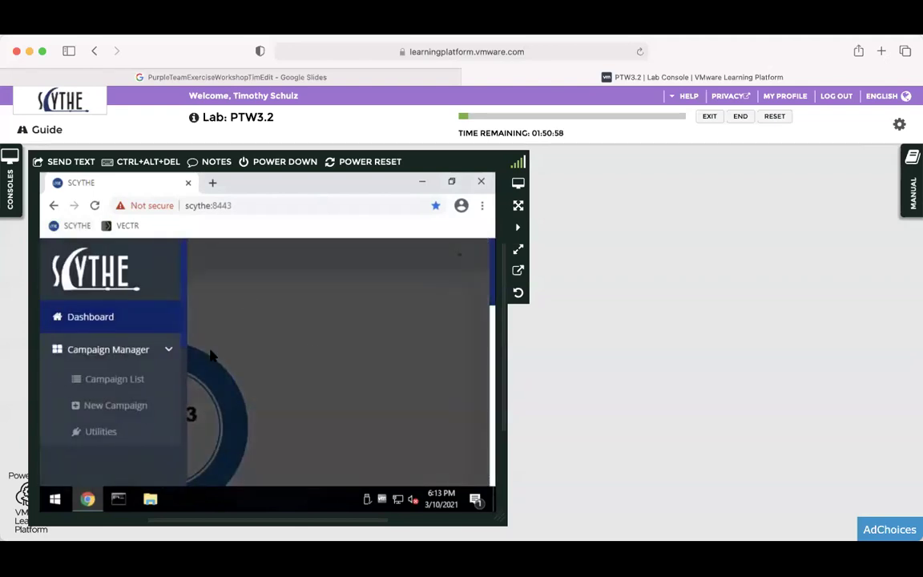
pyautogui.moveTo(499, 516); pyautogui.dragTo(656, 519)
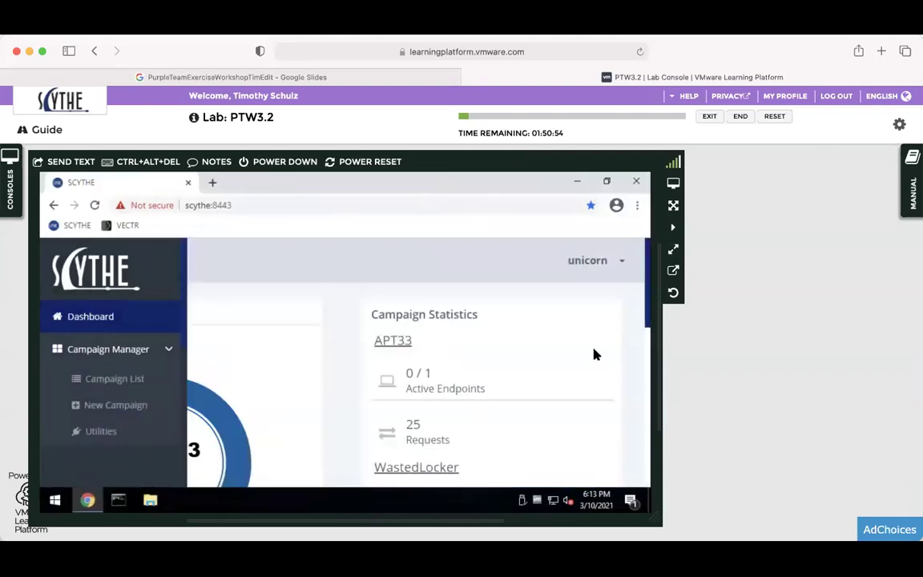
pyautogui.moveTo(661, 525); pyautogui.dragTo(702, 526)
pyautogui.click(912, 183)
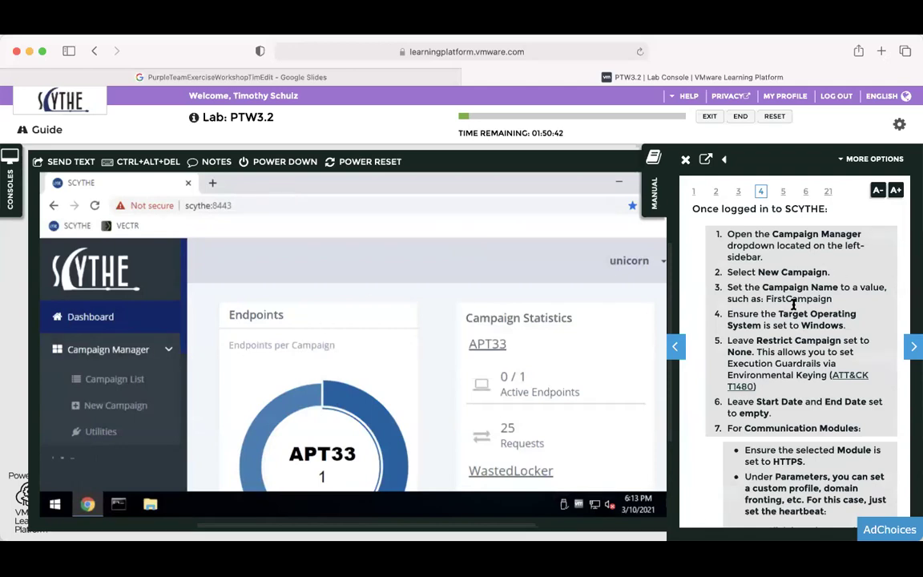
# Open SCYTHE's New Campaign form and place the cursor in its Name field.
pyautogui.click(125, 410)
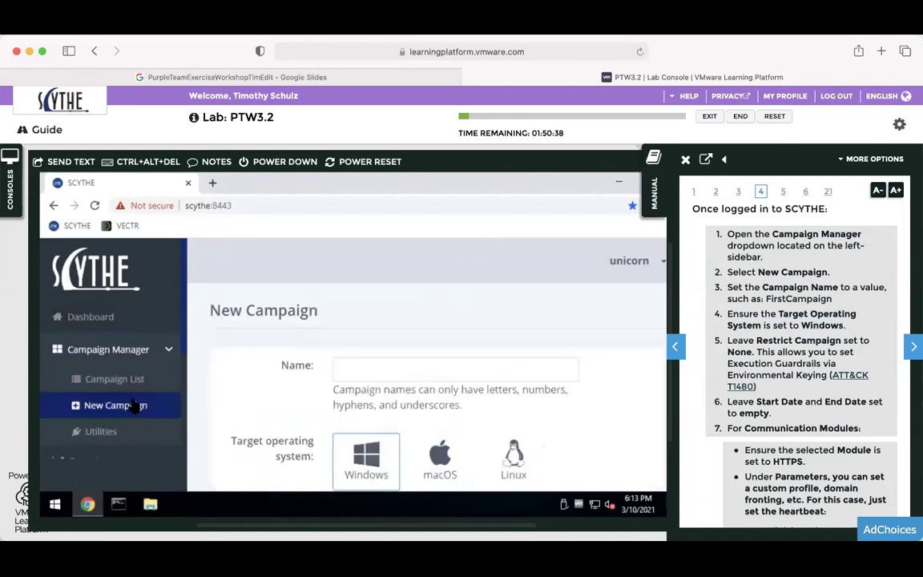
pyautogui.scroll(-3, 287, 357)
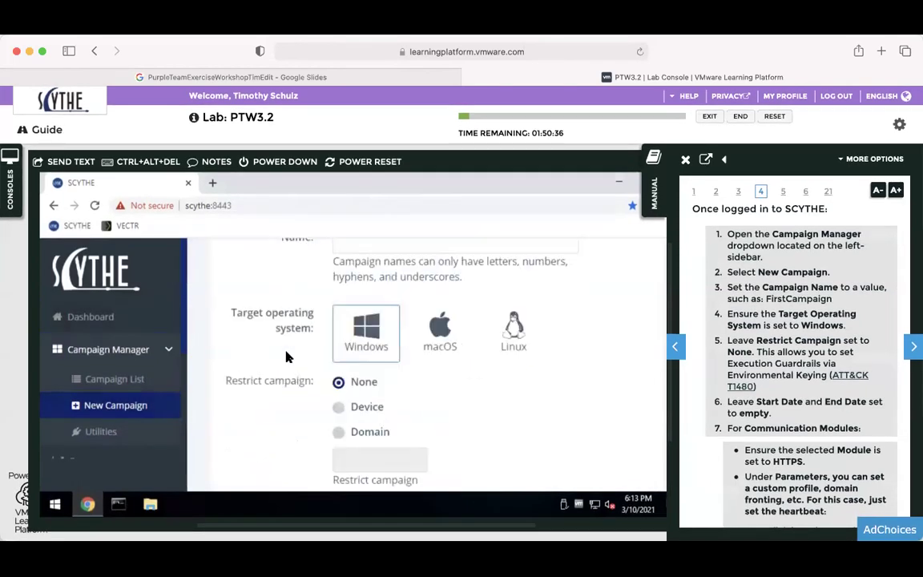
pyautogui.scroll(2, 286, 357)
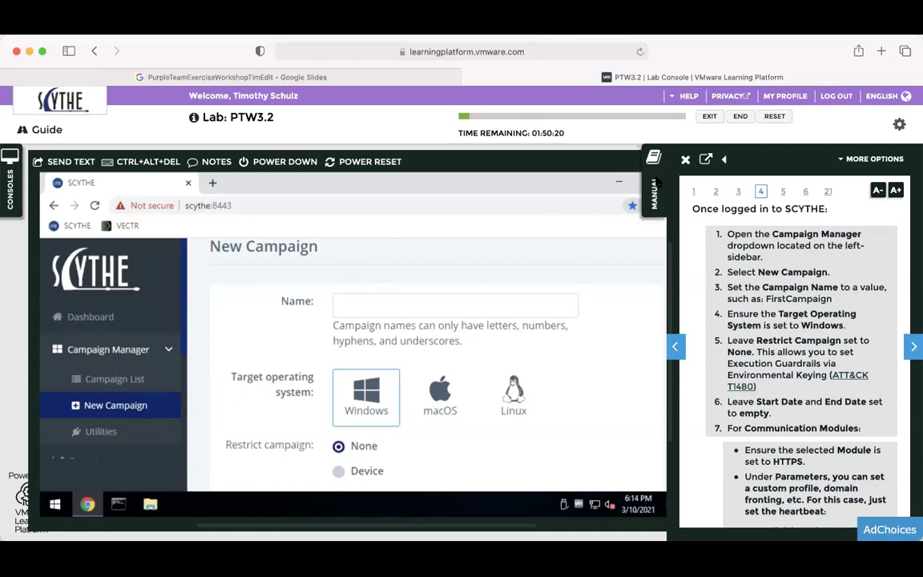
pyautogui.click(484, 305)
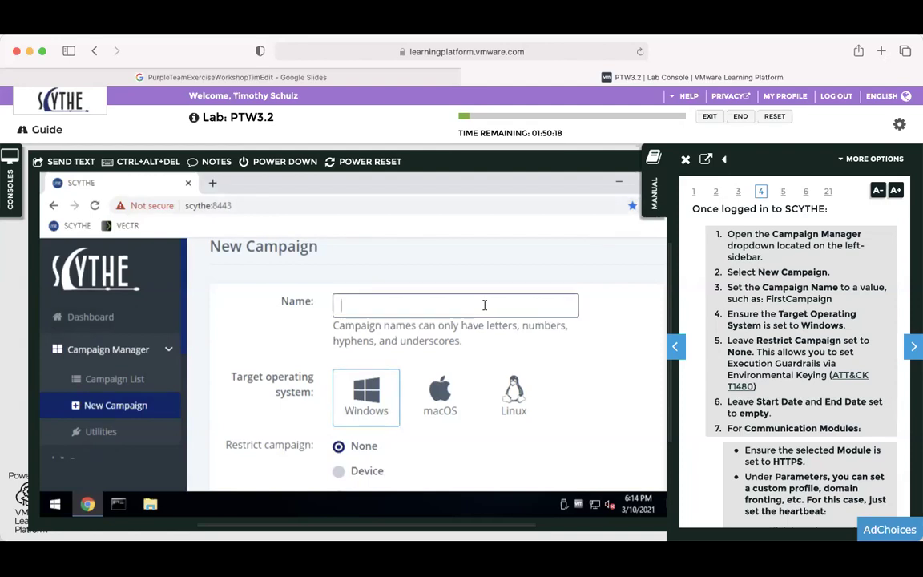
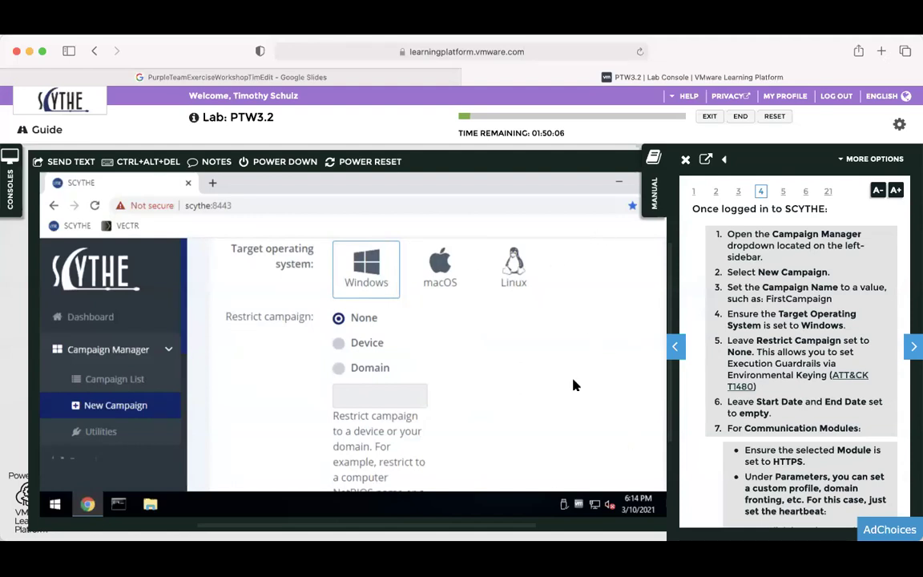
# Close the MANUAL side panel and return the New Campaign form to the Target operating system row.
pyautogui.scroll(-2, 604, 358)
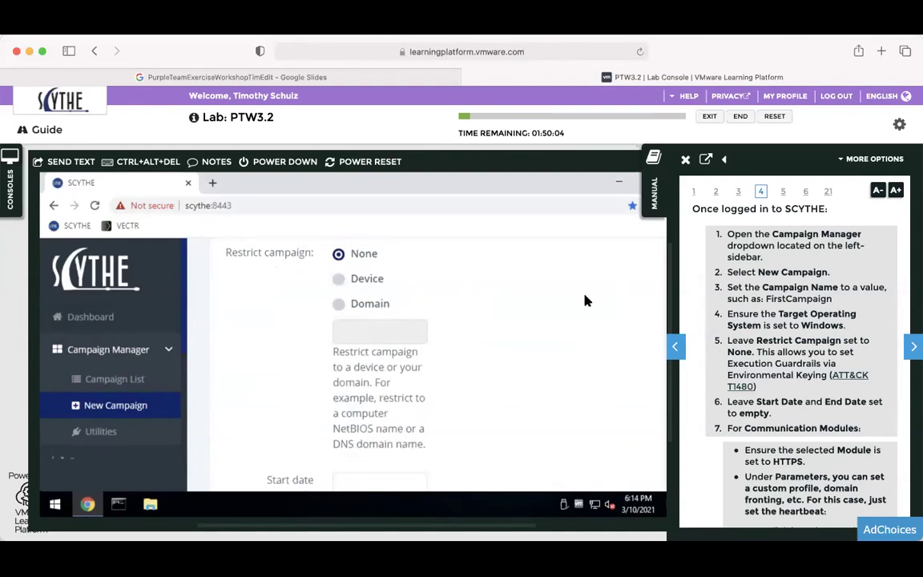
pyautogui.click(653, 193)
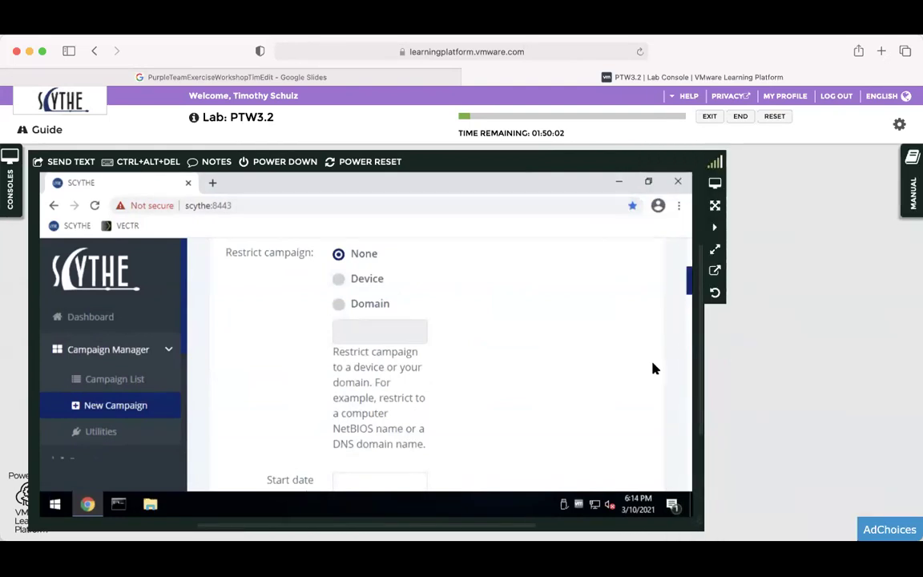
pyautogui.moveTo(694, 284); pyautogui.dragTo(690, 271)
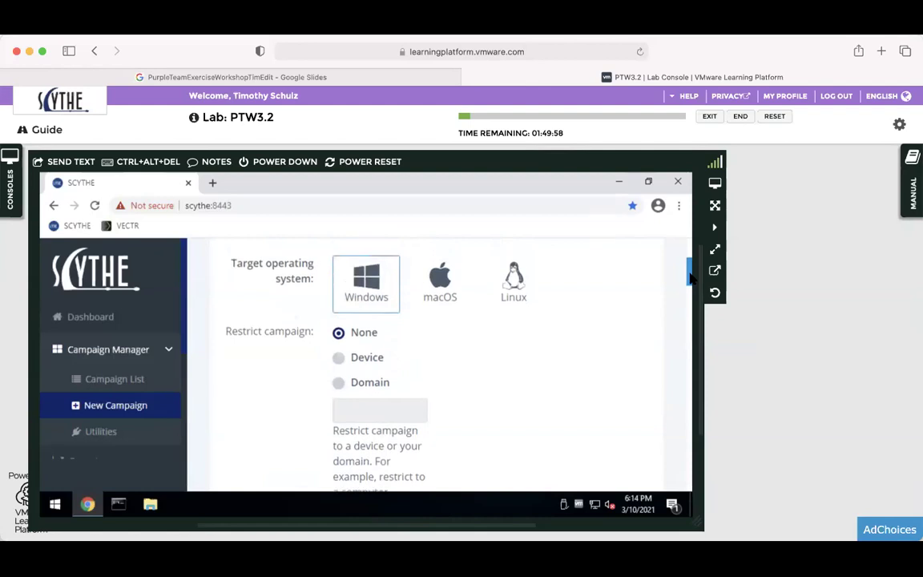
pyautogui.click(437, 268)
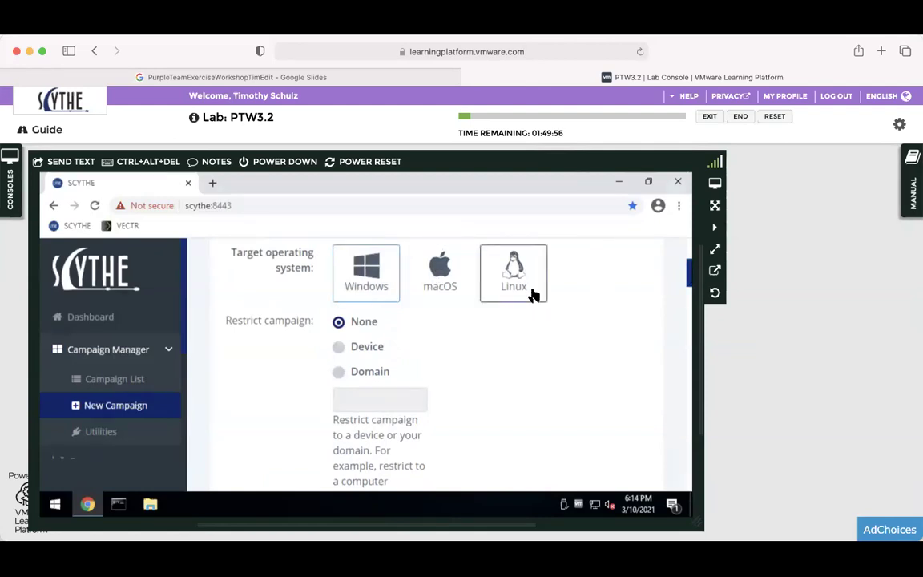
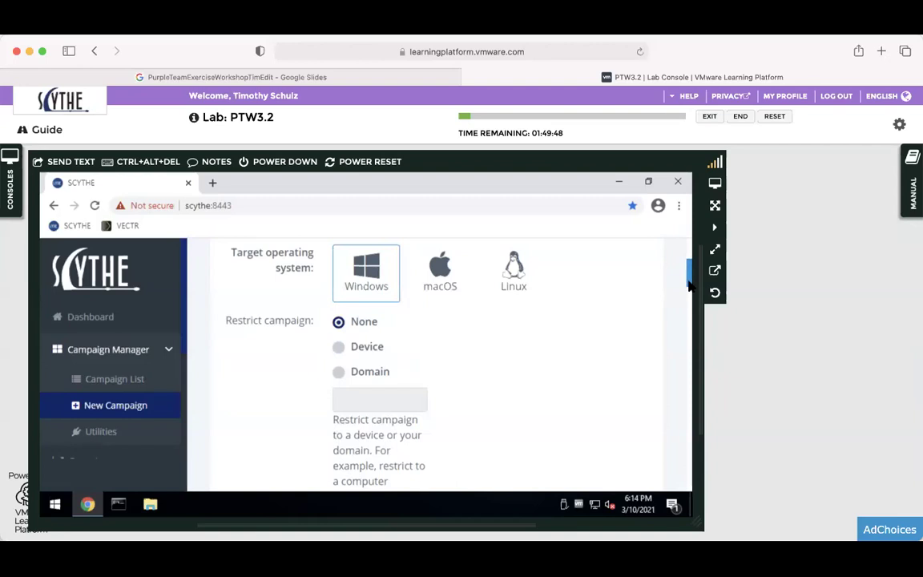
# Scroll the campaign form to confirm the name FirstCampaign and the HTTPS communication module.
pyautogui.moveTo(689, 286); pyautogui.dragTo(688, 285)
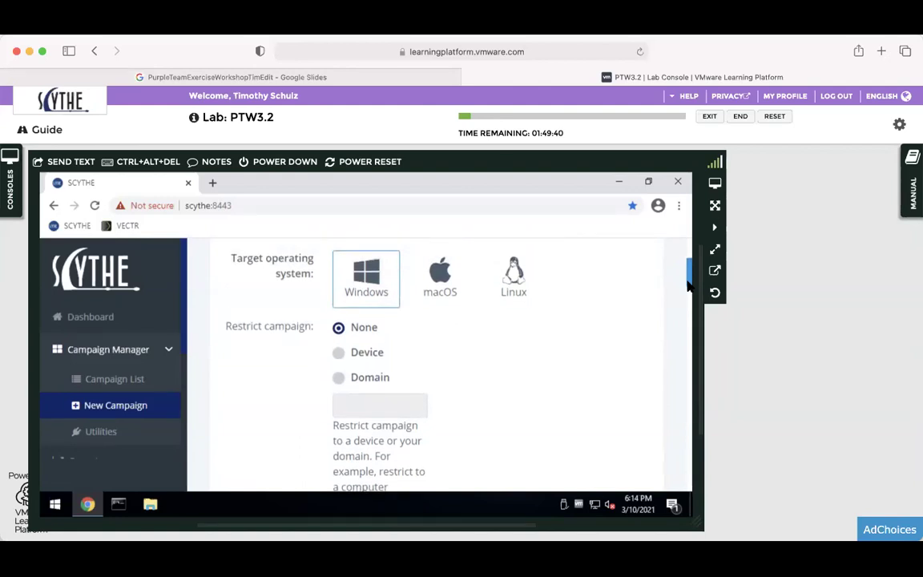
pyautogui.scroll(-1, 688, 285)
pyautogui.scroll(1, 688, 284)
pyautogui.moveTo(689, 272); pyautogui.dragTo(689, 270)
pyautogui.scroll(3, 689, 270)
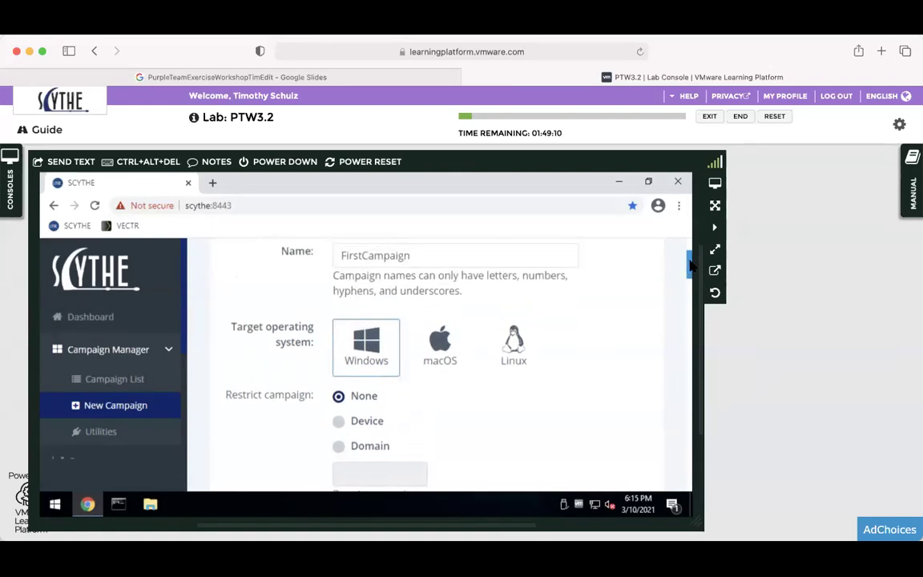
pyautogui.moveTo(689, 270); pyautogui.dragTo(688, 329)
# Show the lab manual beside the form and bring up the HTTPS parameters '--cp scythe:443 --secure true --multipart 10240'.
pyautogui.click(912, 186)
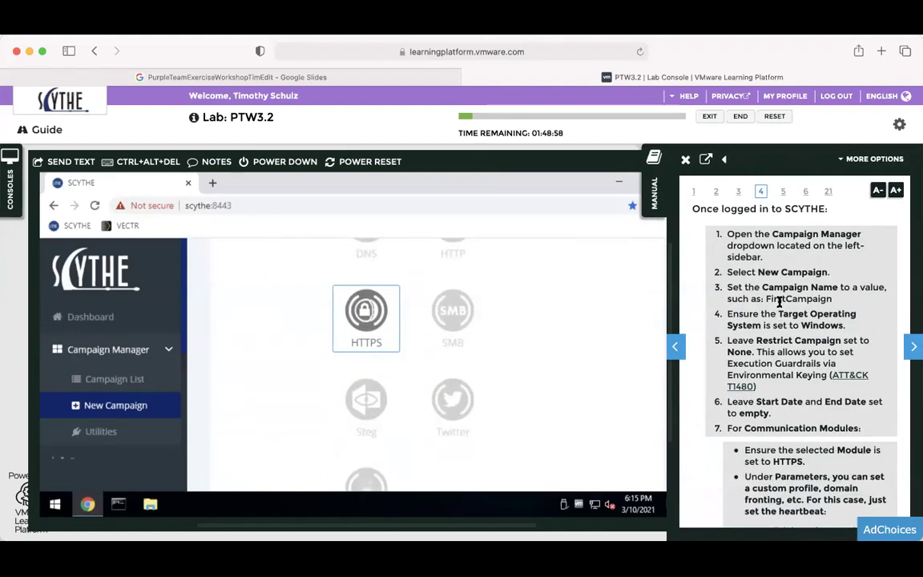
pyautogui.scroll(-2, 779, 303)
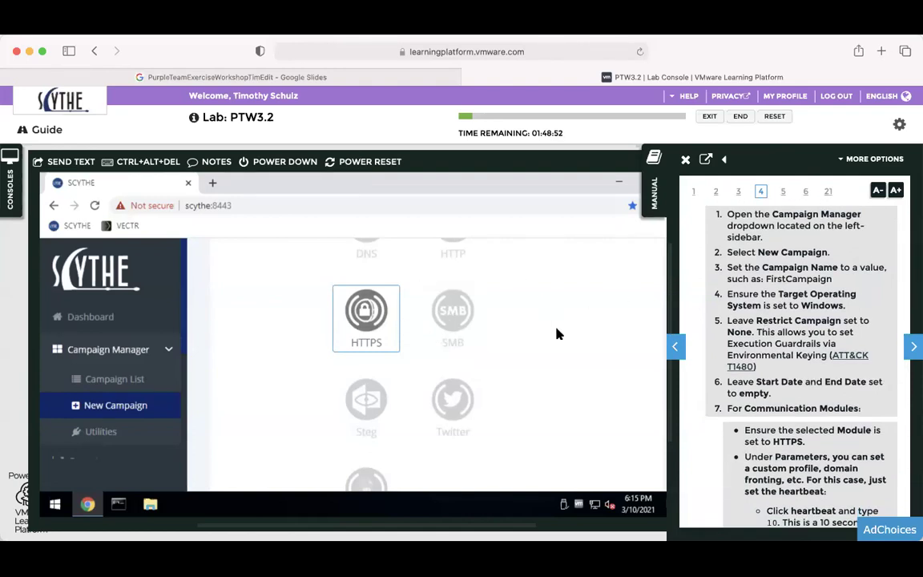
pyautogui.scroll(-5, 558, 334)
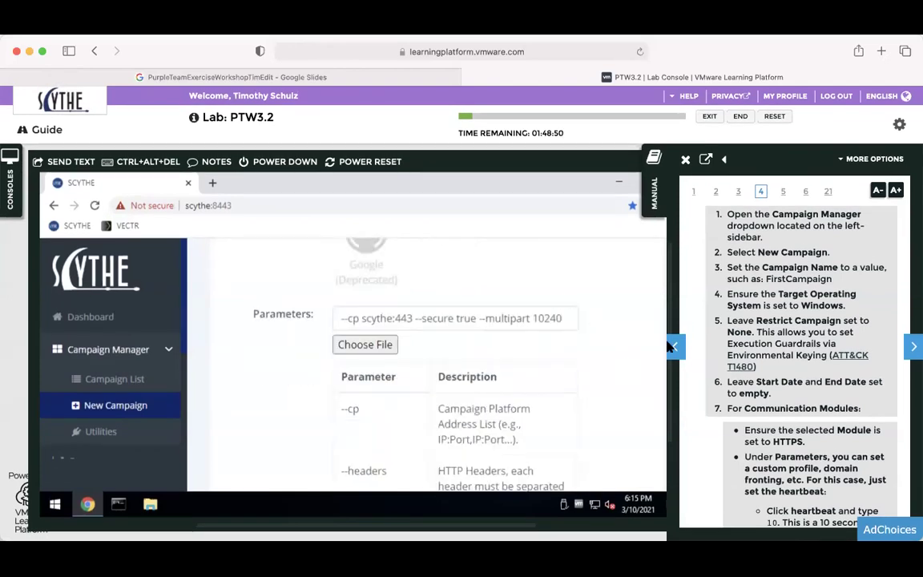
pyautogui.scroll(-2, 543, 309)
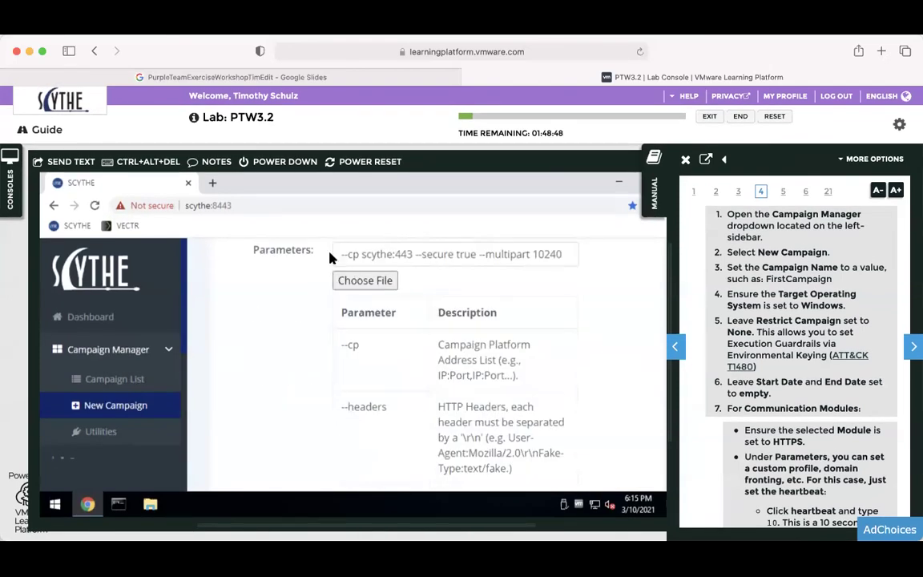
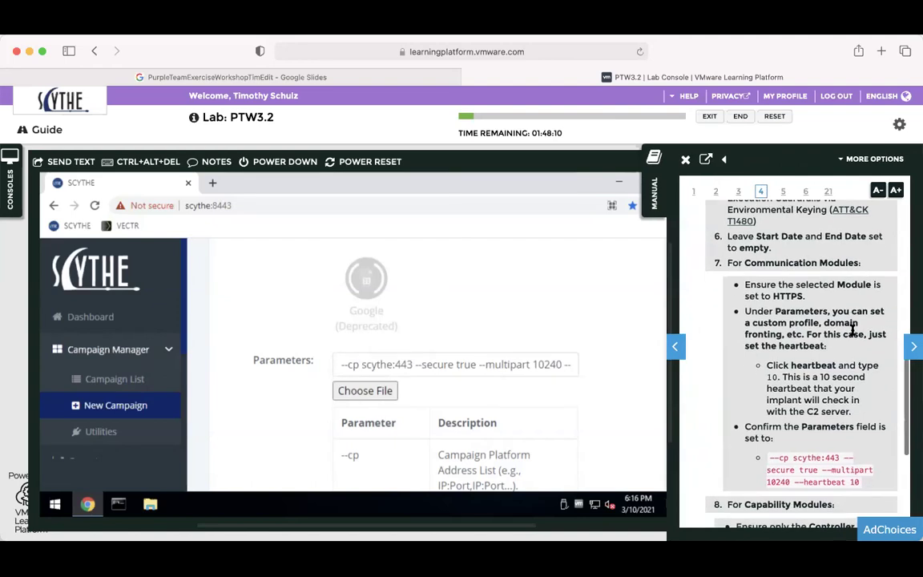
pyautogui.scroll(-1, 852, 330)
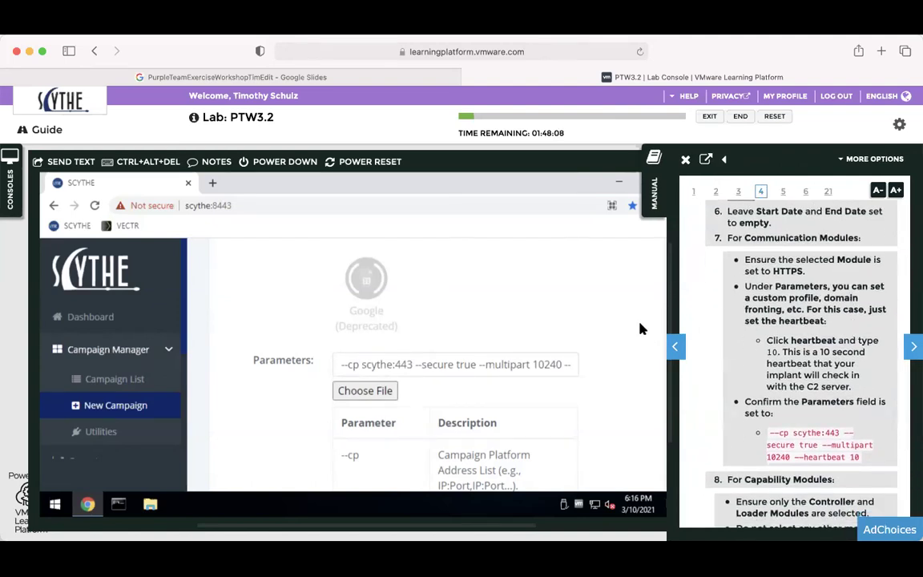
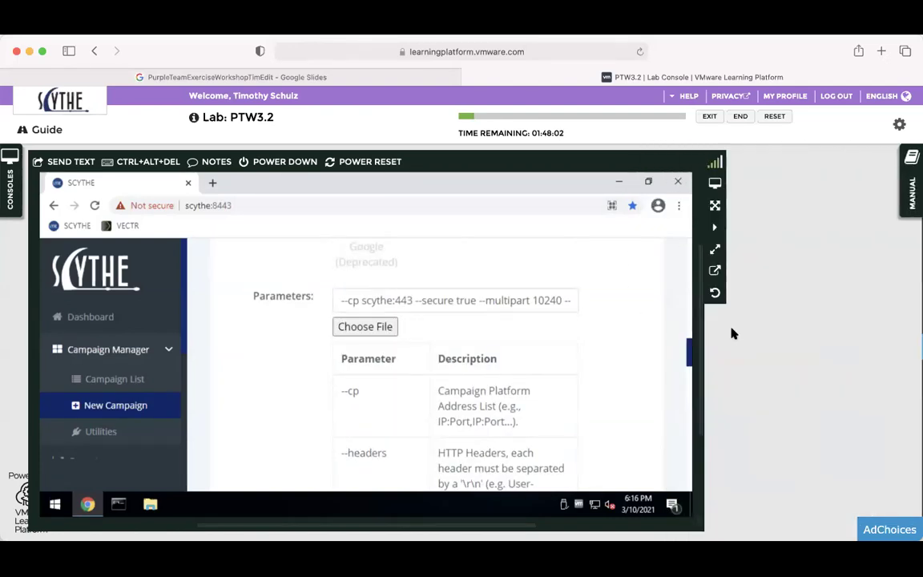
# Bring the New Campaign form's capability modules (ARP, Clipboard, Controller, Crypt) into view below the parameters.
pyautogui.moveTo(689, 356); pyautogui.dragTo(675, 462)
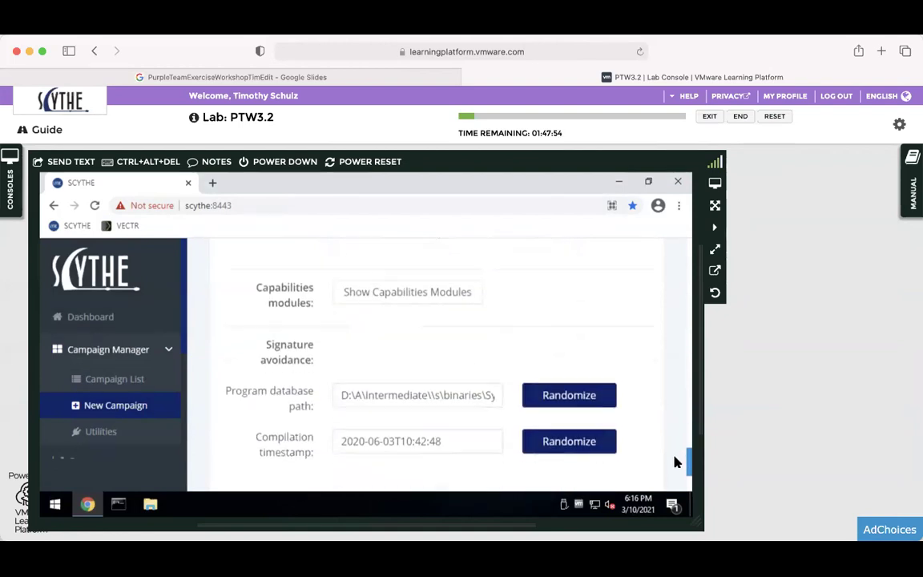
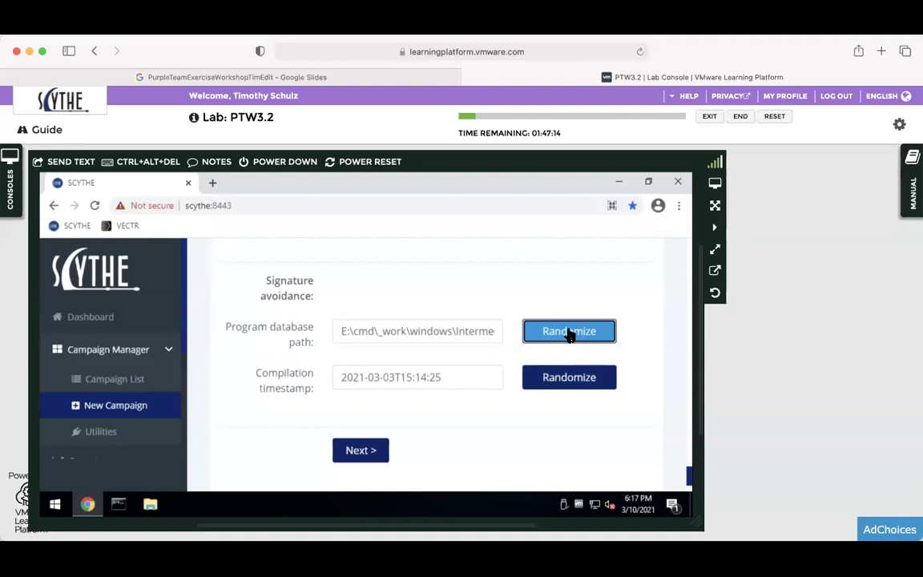
# Randomize the campaign's program database path, replacing the long Windows path with unenrollhook.pdb.
pyautogui.click(569, 333)
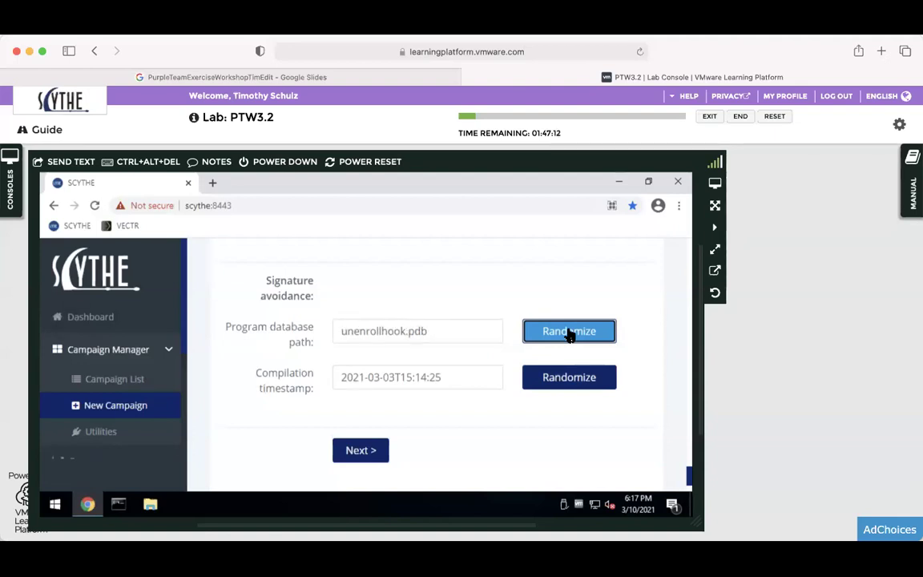
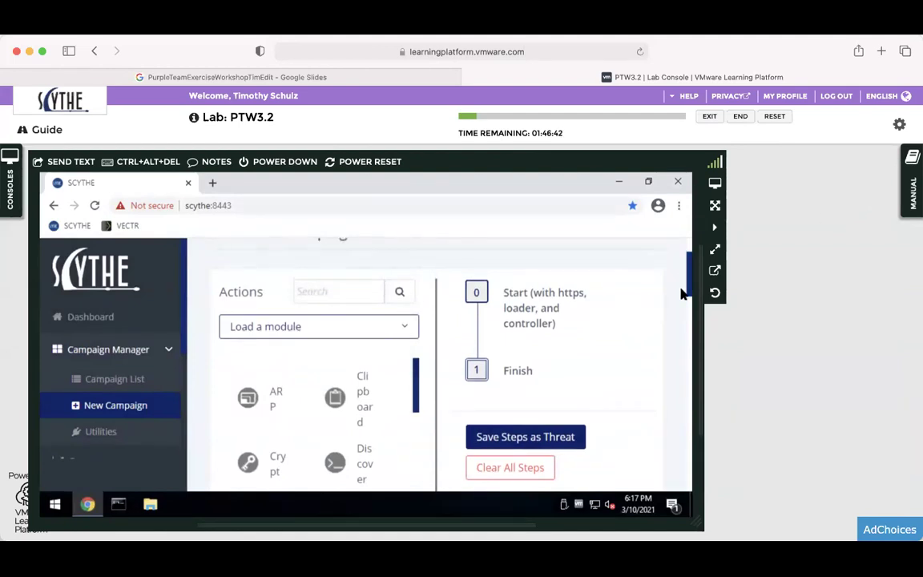
# Review the Automate Campaign page's Start and Finish steps and drag the lab console wider.
pyautogui.moveTo(690, 287); pyautogui.dragTo(689, 293)
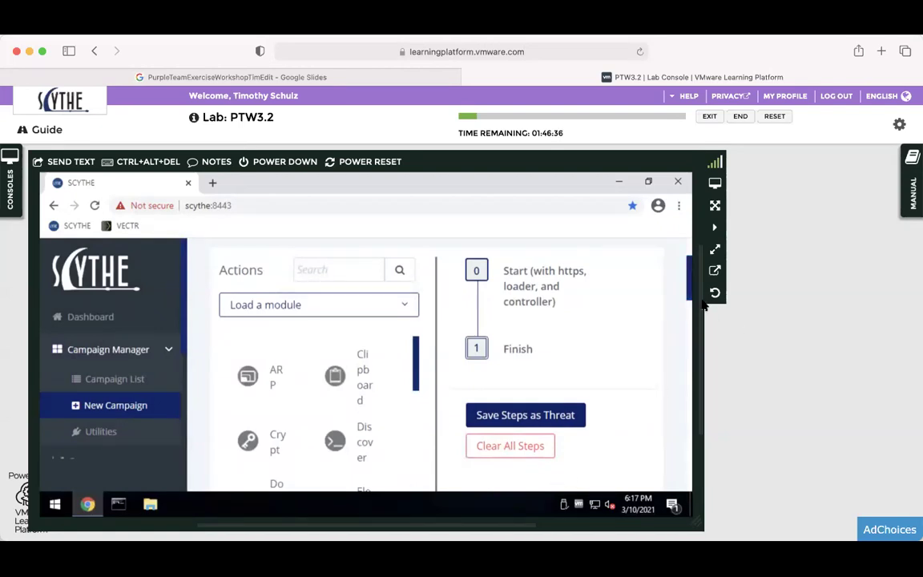
pyautogui.scroll(-10, 689, 441)
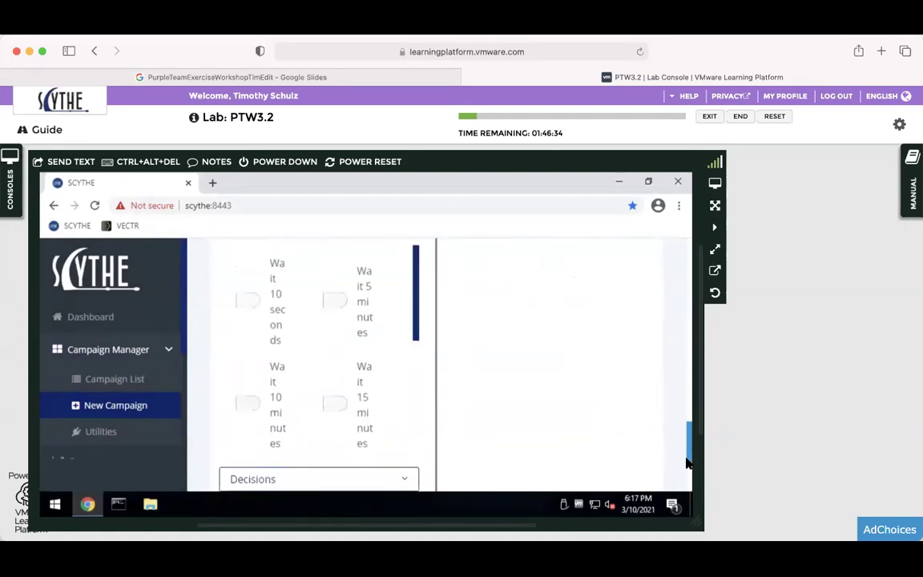
pyautogui.moveTo(689, 453); pyautogui.dragTo(687, 274)
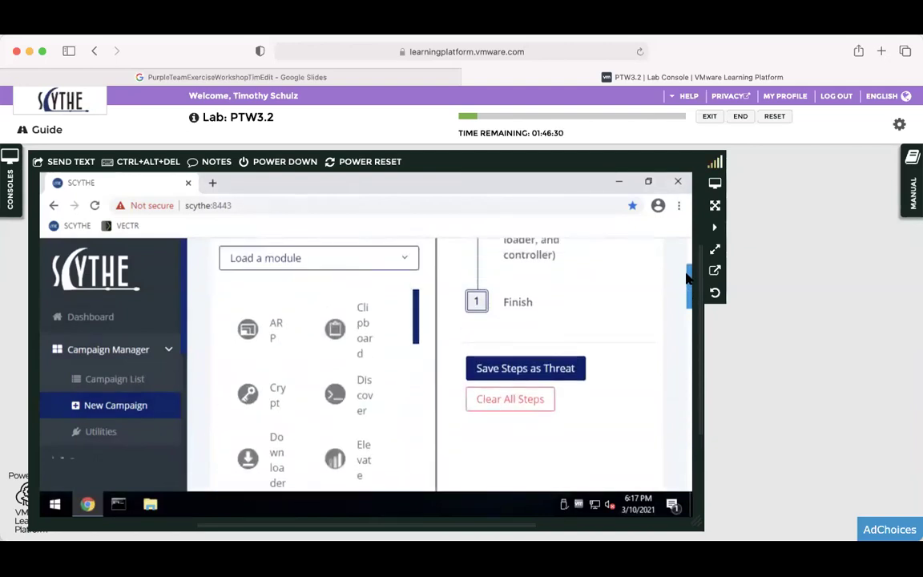
pyautogui.scroll(3, 513, 419)
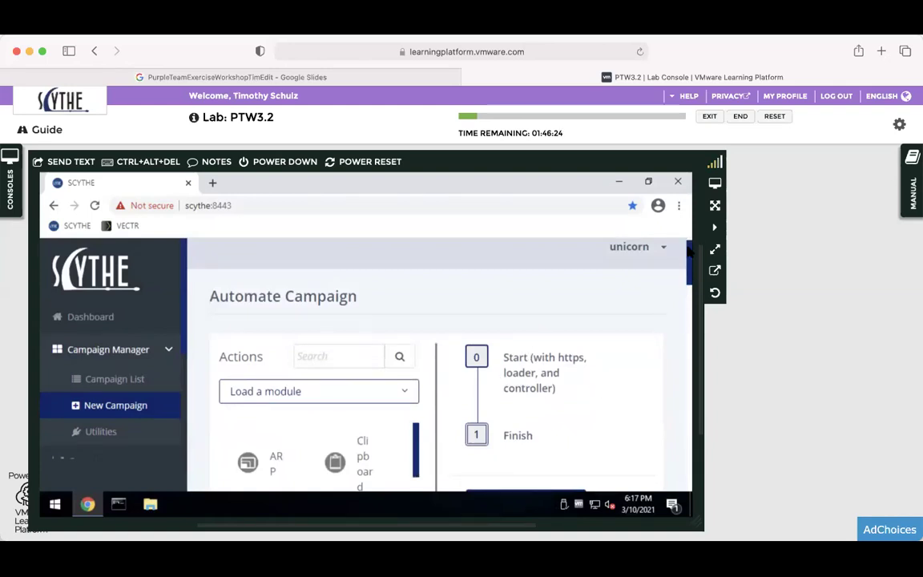
pyautogui.moveTo(688, 264); pyautogui.dragTo(687, 272)
pyautogui.scroll(-1, 687, 275)
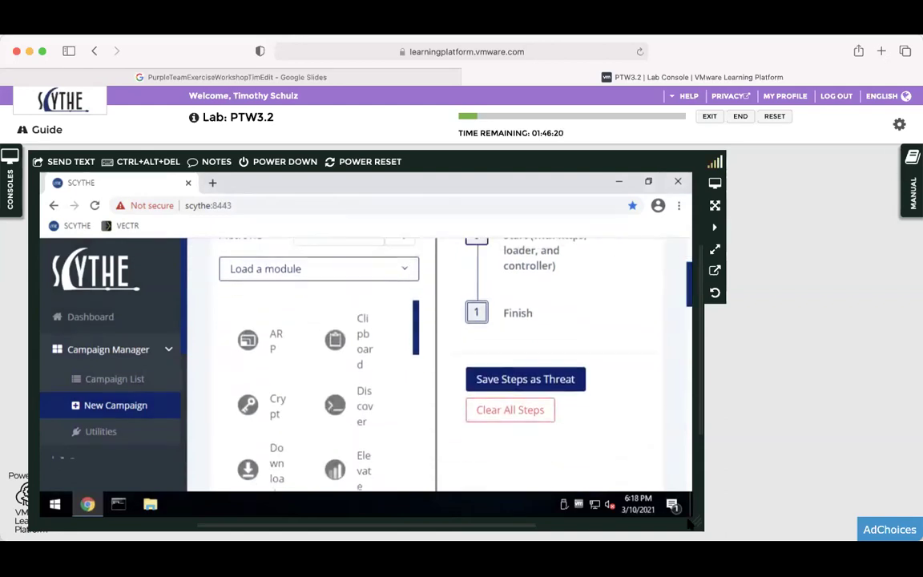
pyautogui.moveTo(705, 530); pyautogui.dragTo(825, 519)
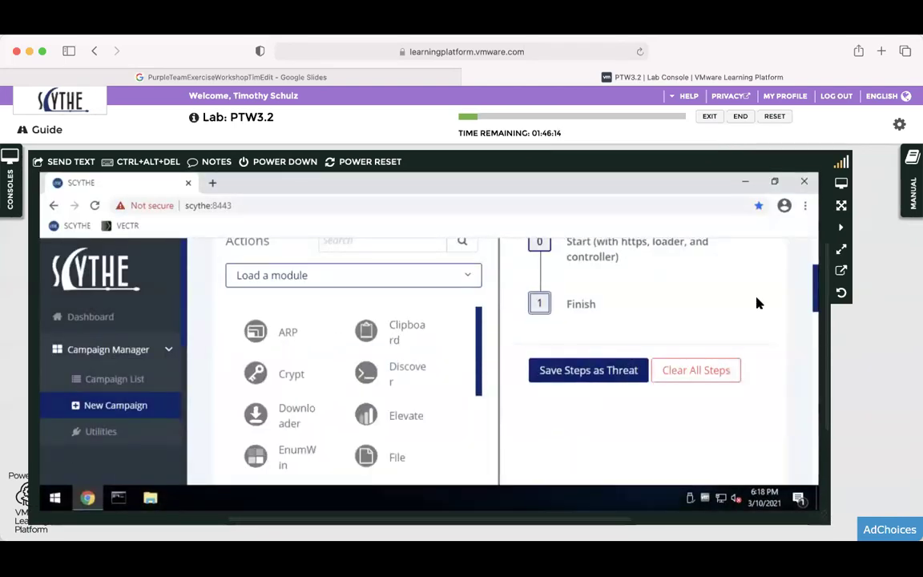
pyautogui.scroll(3, 755, 302)
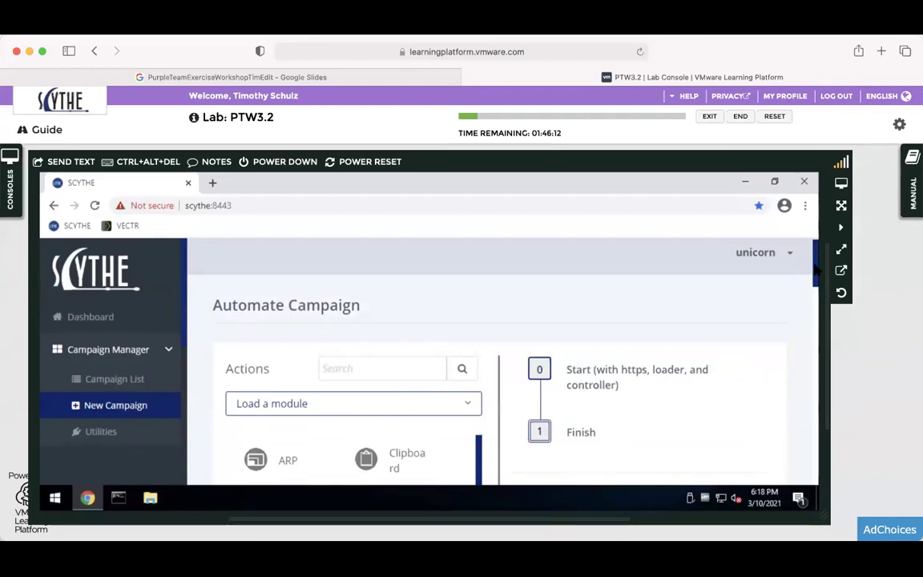
# Bring up the lab manual at page 5 and read its steps for loading the ARP and PrintScr modules.
pyautogui.click(912, 182)
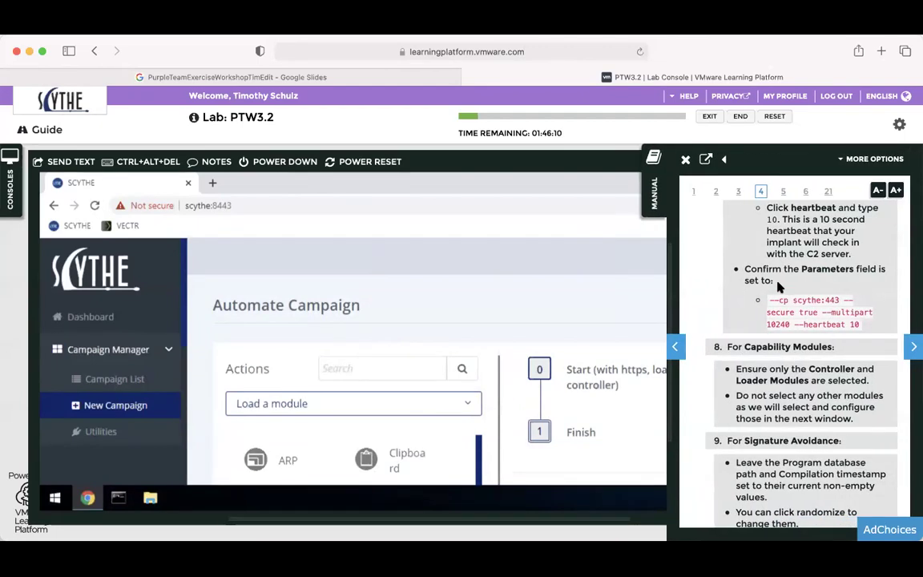
pyautogui.scroll(-2, 777, 282)
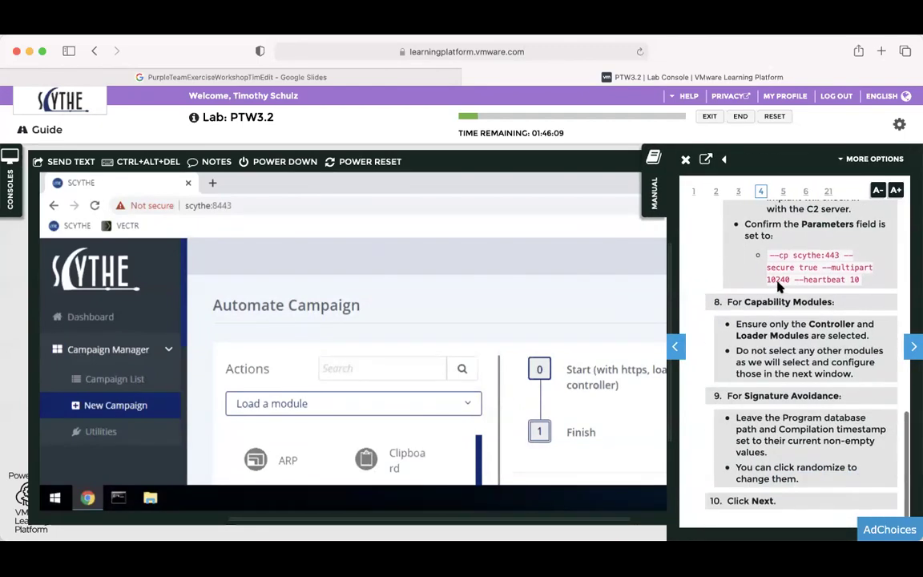
pyautogui.click(913, 346)
pyautogui.scroll(-3, 750, 278)
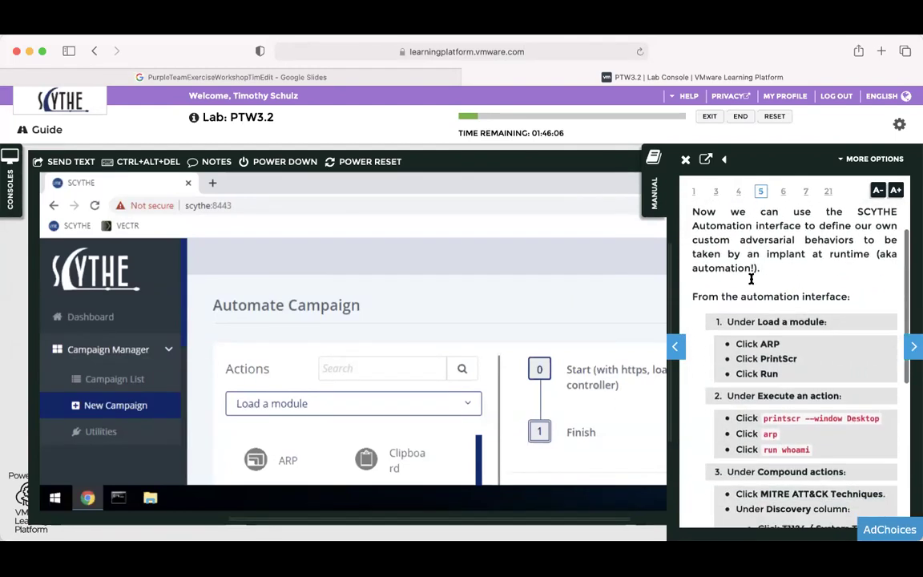
pyautogui.scroll(-1, 751, 278)
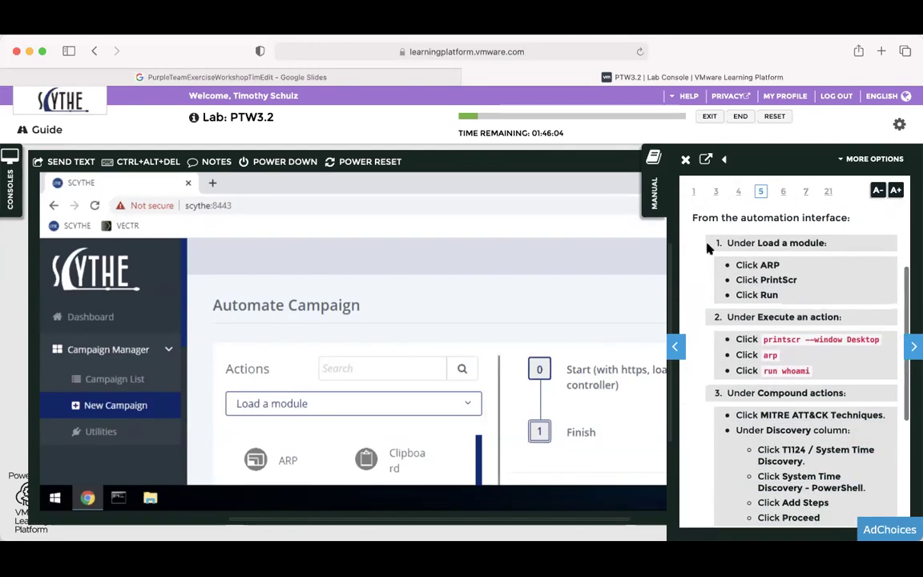
pyautogui.scroll(-2, 715, 401)
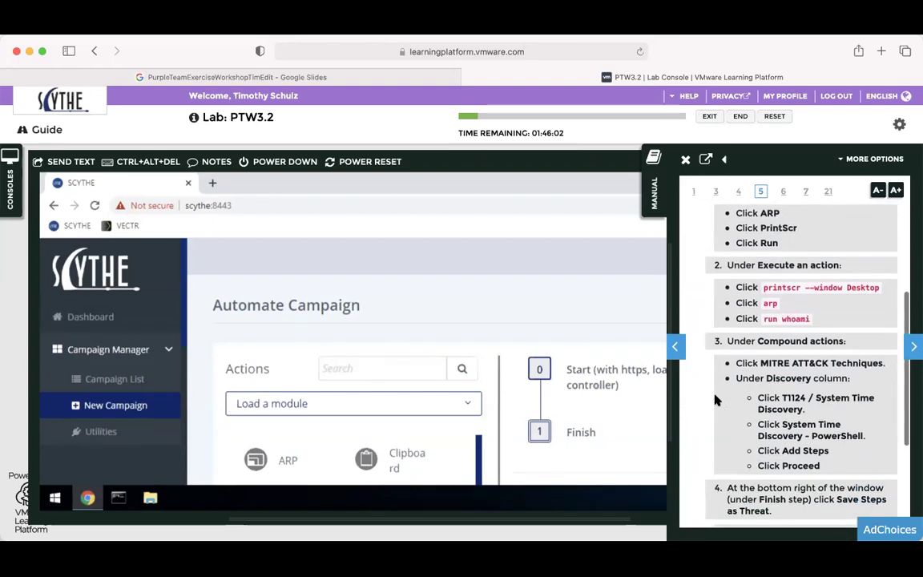
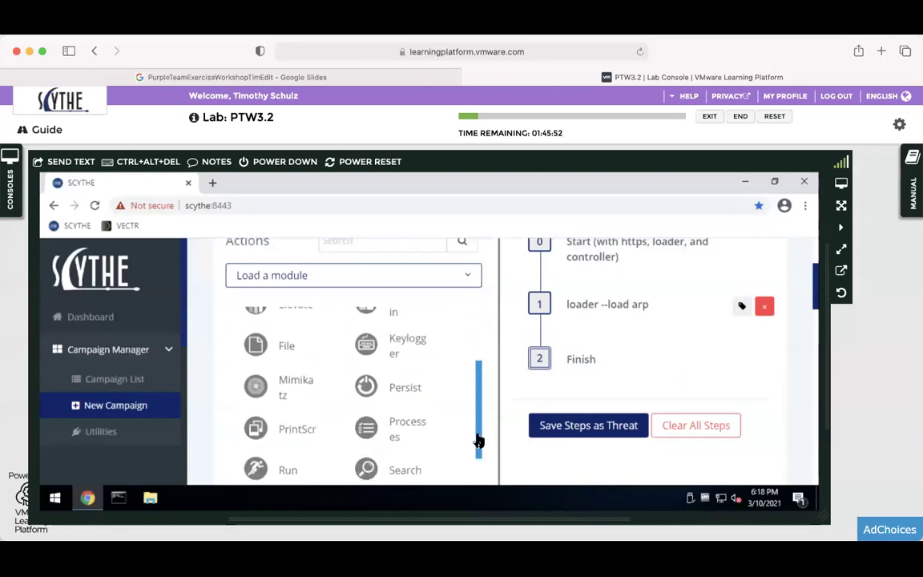
# Add a 'loader --load run' step after 'loader --load arp' by choosing the Run module.
pyautogui.click(293, 471)
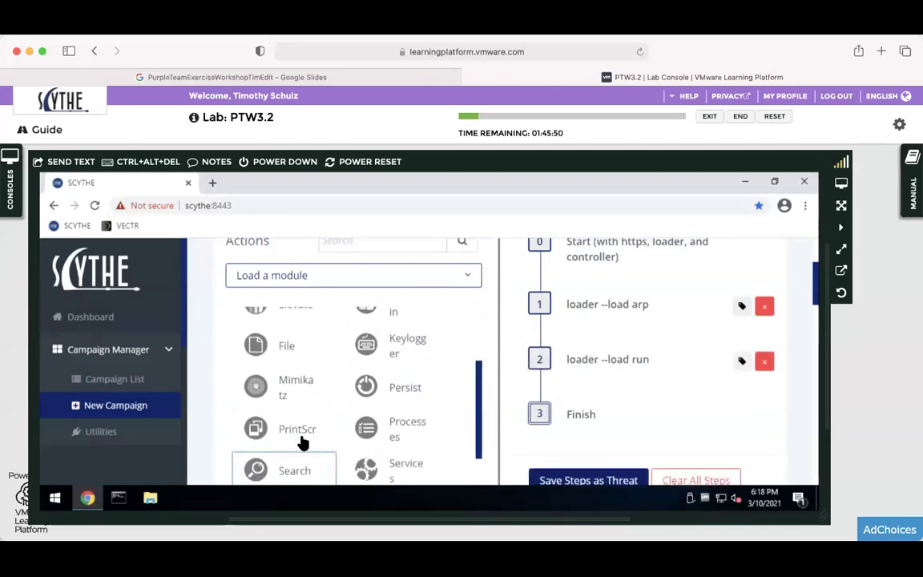
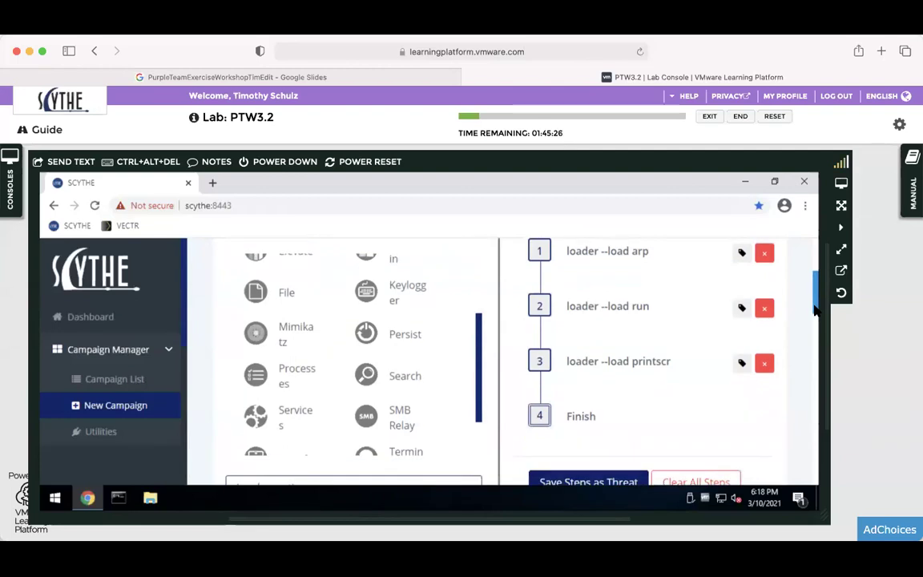
pyautogui.moveTo(814, 311); pyautogui.dragTo(814, 319)
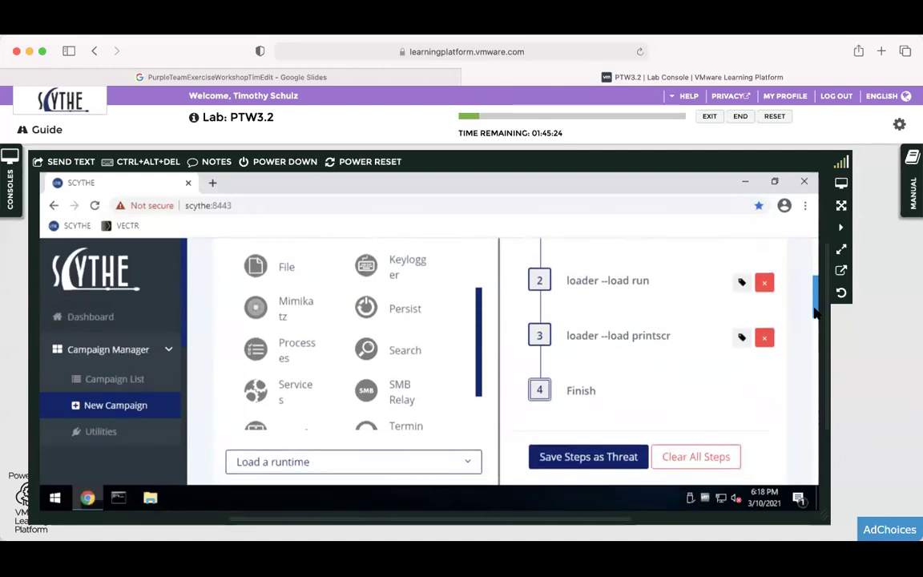
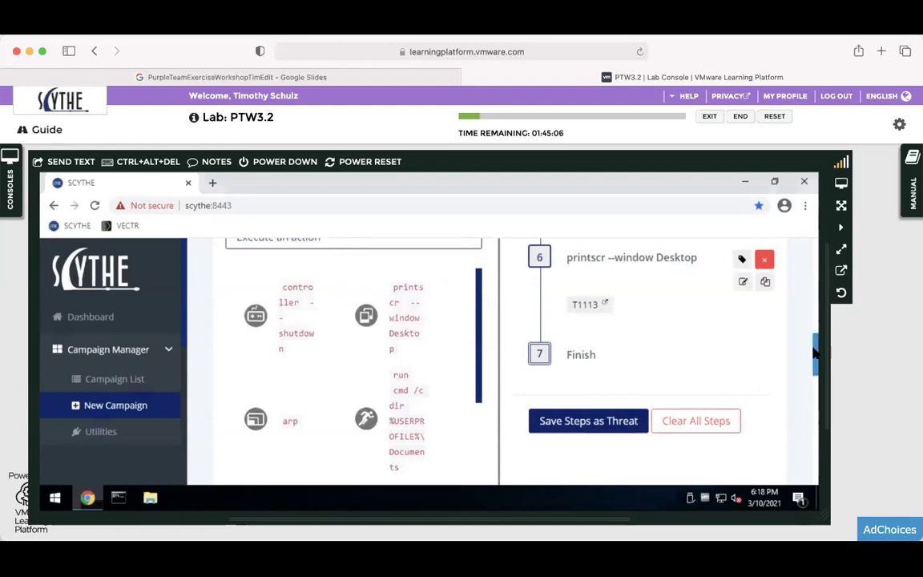
# Scroll the campaign steps to bring the arp step and its T1016 tag into view.
pyautogui.scroll(5, 814, 324)
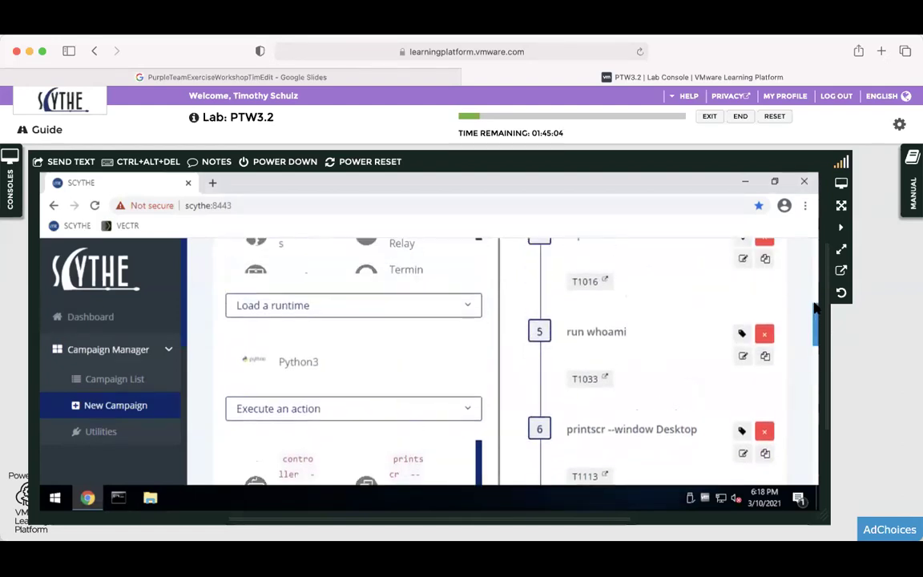
pyautogui.scroll(5, 814, 307)
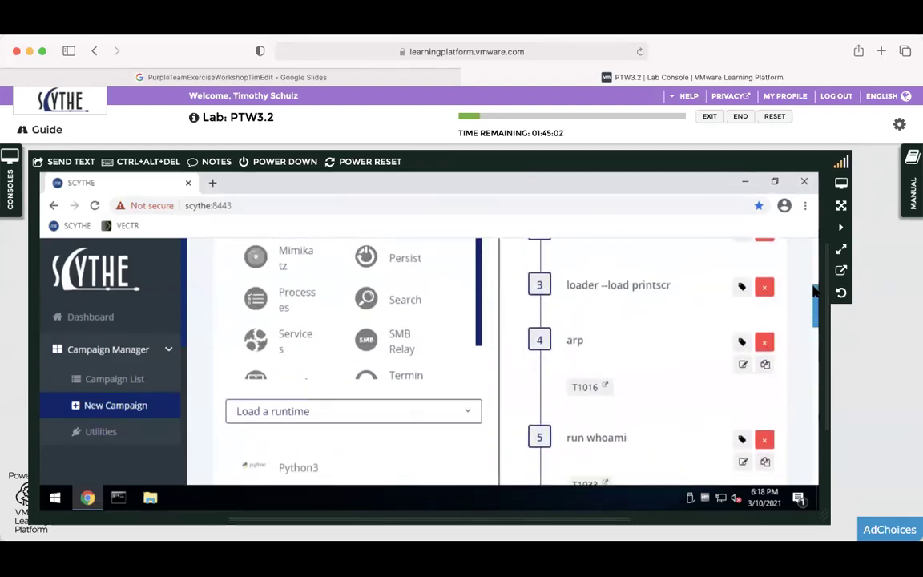
pyautogui.scroll(-2, 814, 298)
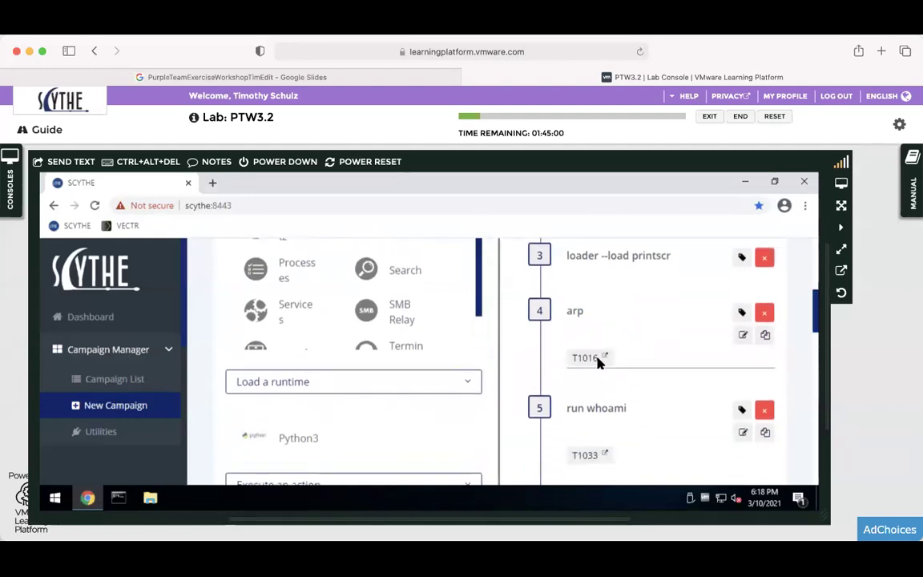
# Open the arp step's T1016 technique link and look over the System Network Configuration Discovery page.
pyautogui.click(584, 359)
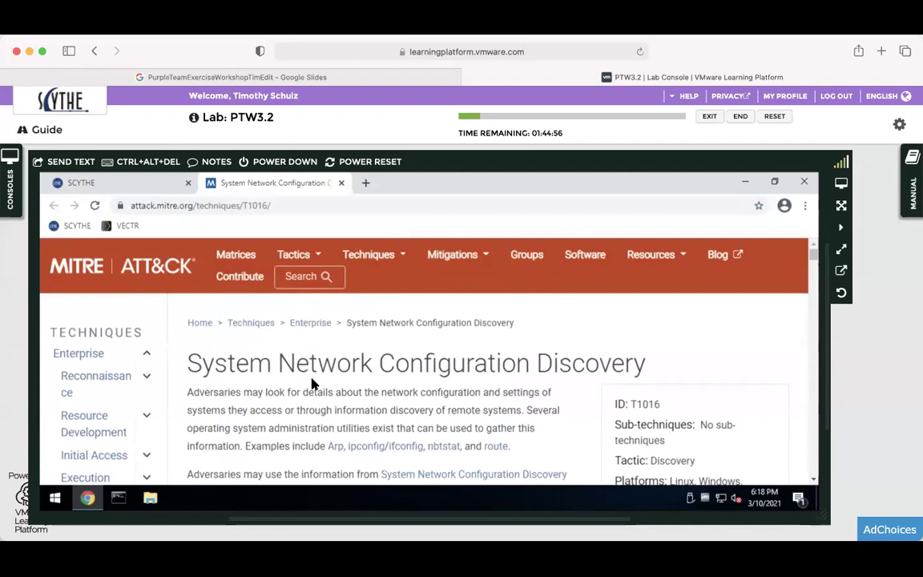
pyautogui.scroll(-5, 313, 384)
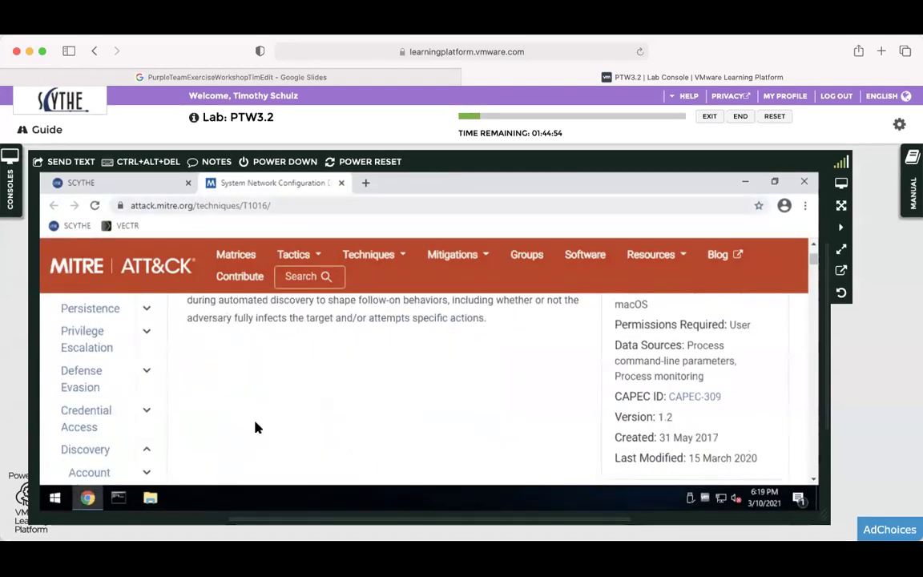
pyautogui.scroll(5, 256, 422)
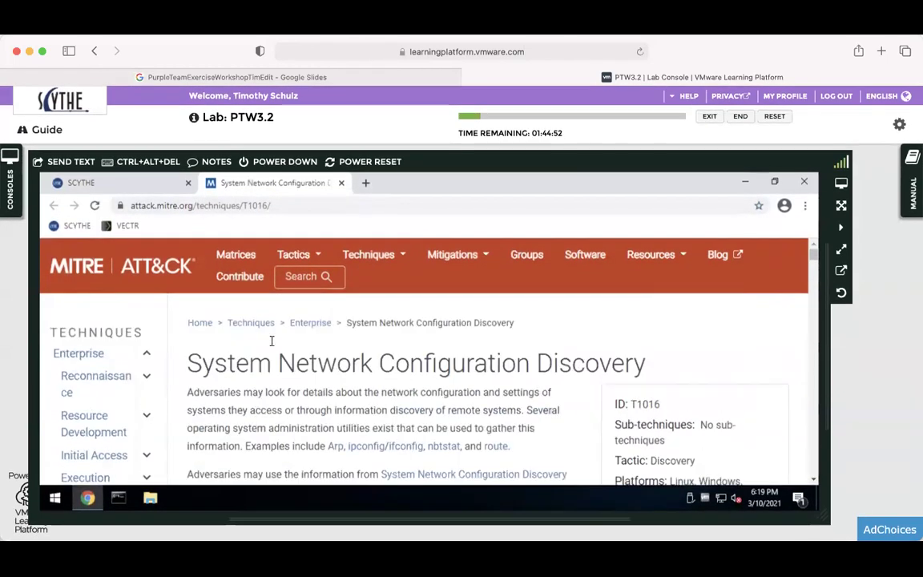
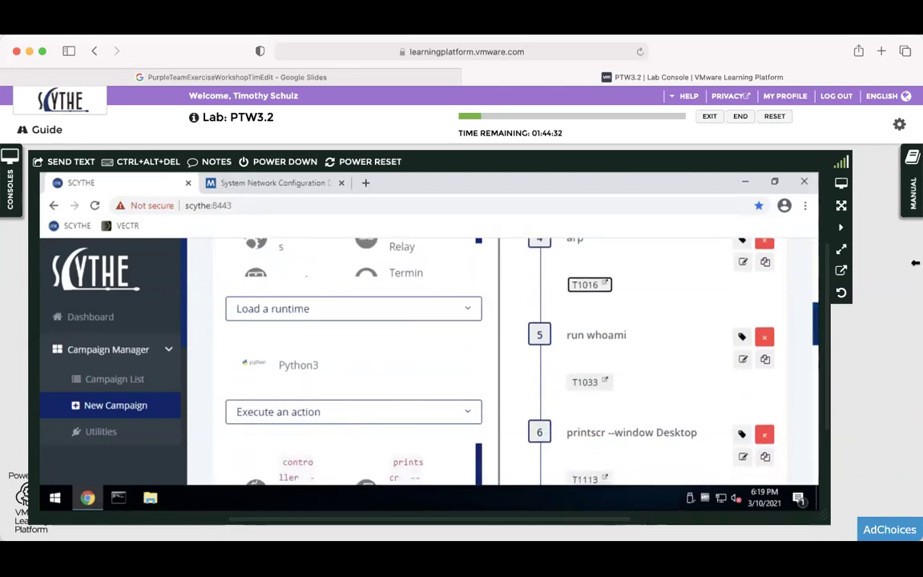
# Review the lab manual's step instructions, then close it and scroll the campaign page down to Compound Actions.
pyautogui.click(912, 183)
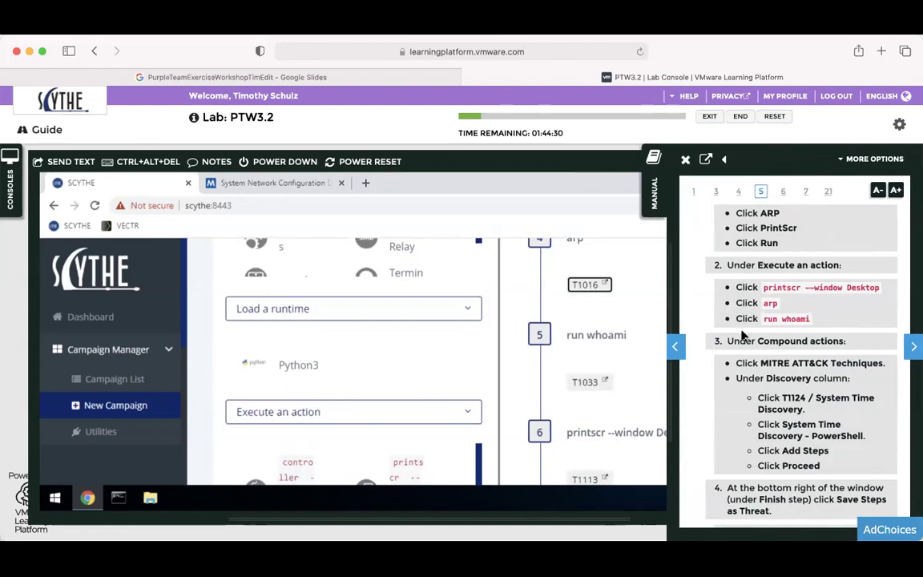
pyautogui.scroll(-1, 742, 335)
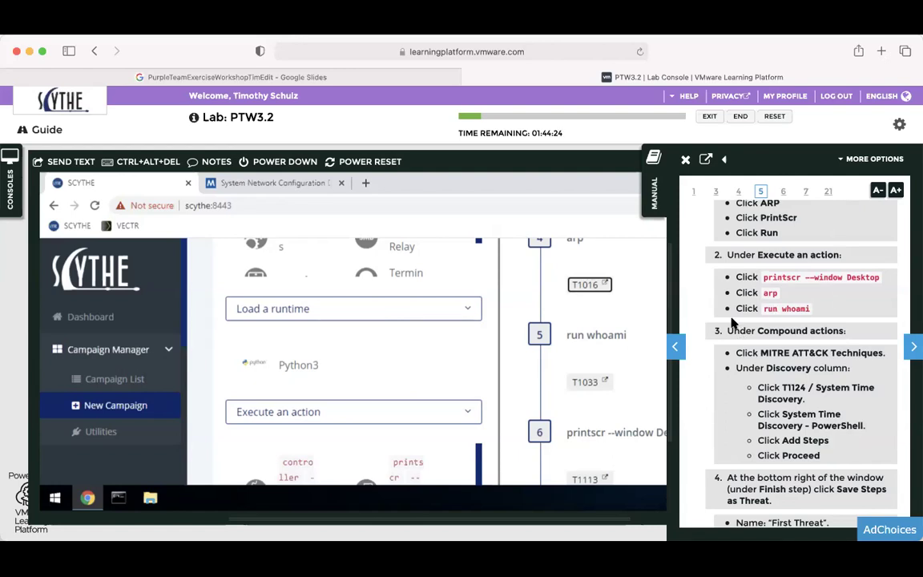
pyautogui.scroll(5, 732, 322)
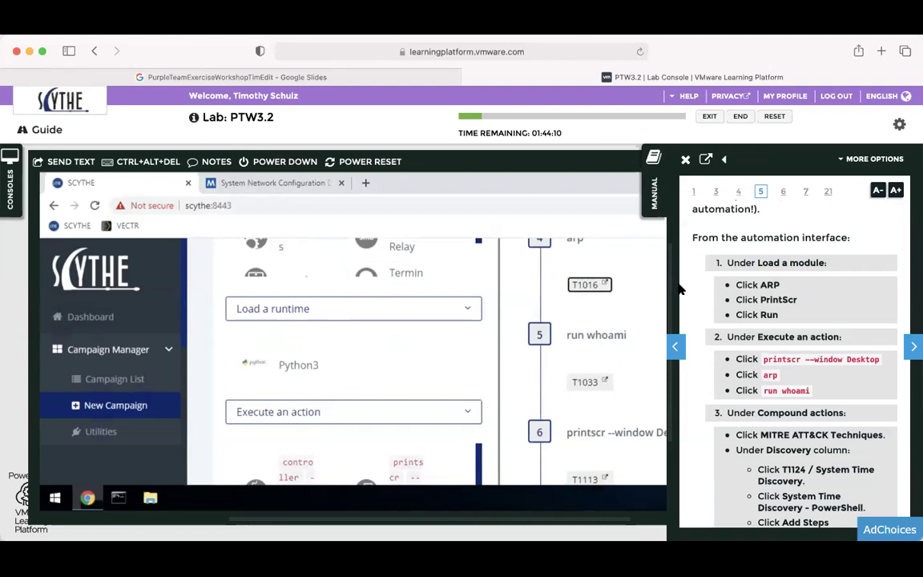
pyautogui.scroll(-5, 828, 258)
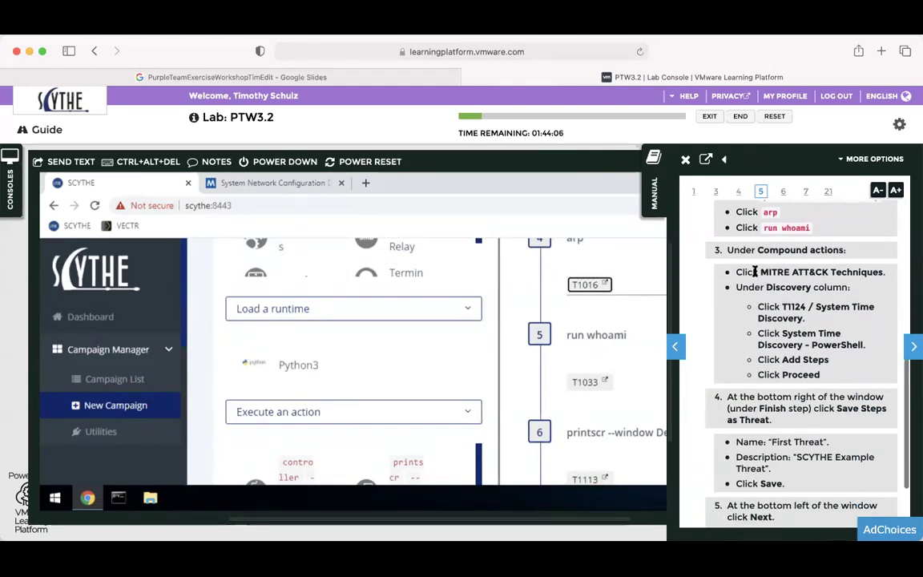
pyautogui.scroll(-2, 765, 369)
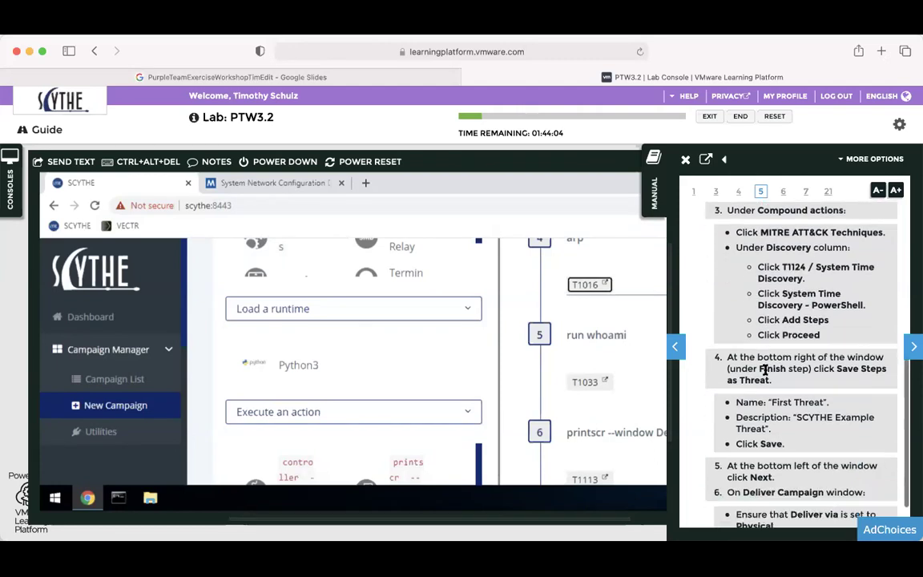
pyautogui.scroll(1, 765, 373)
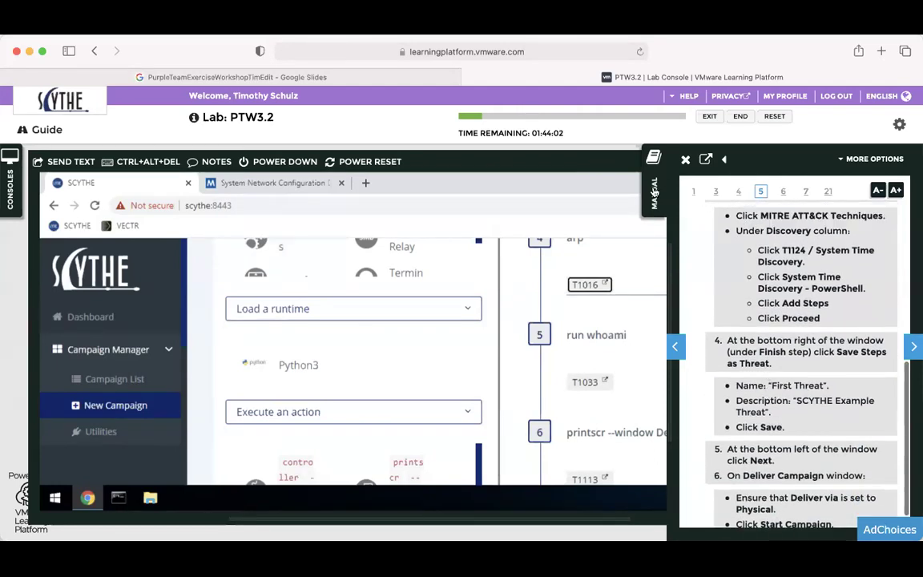
pyautogui.click(654, 192)
pyautogui.moveTo(814, 343); pyautogui.dragTo(795, 407)
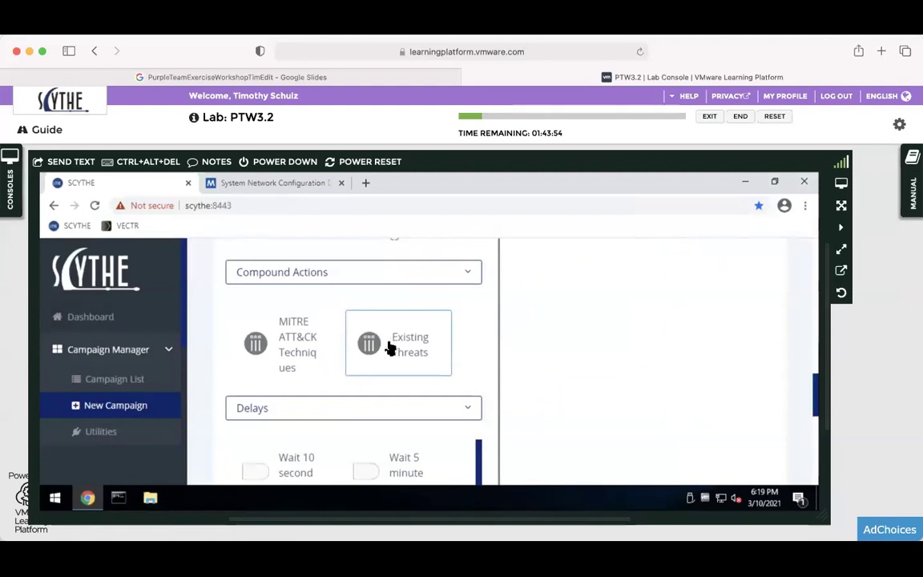
# Open the MITRE ATT&CK Techniques matrix and bring the Discovery through Impact columns into view.
pyautogui.click(291, 336)
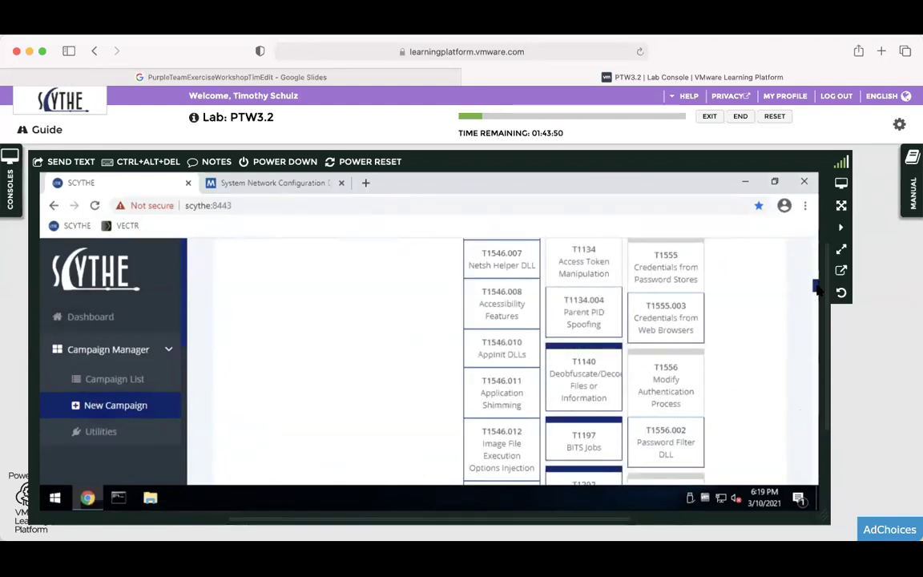
pyautogui.moveTo(817, 285); pyautogui.dragTo(813, 254)
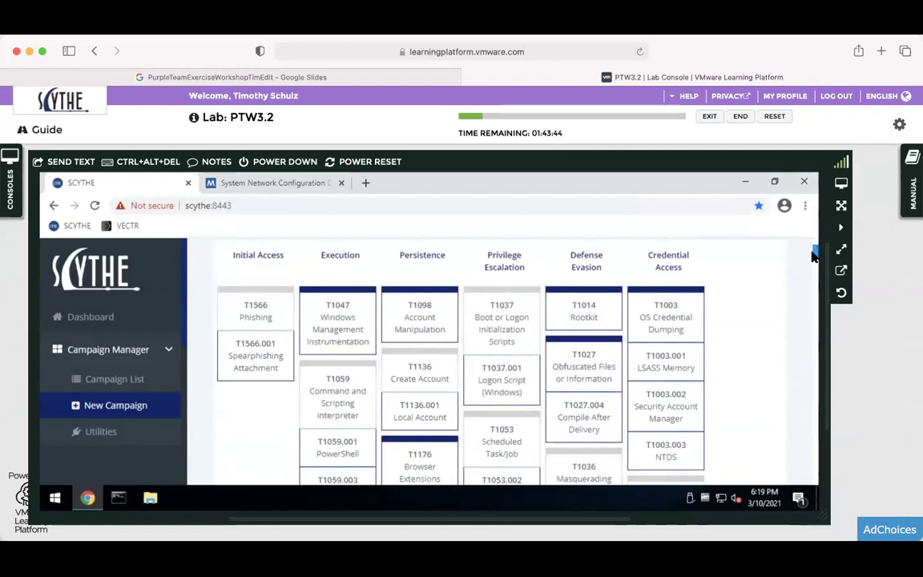
pyautogui.scroll(-1, 812, 260)
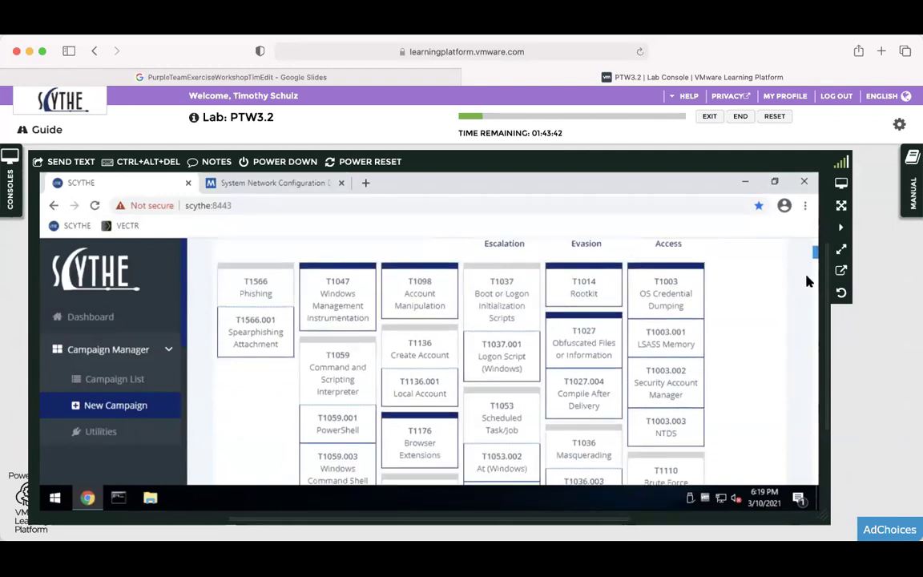
pyautogui.scroll(-10, 802, 290)
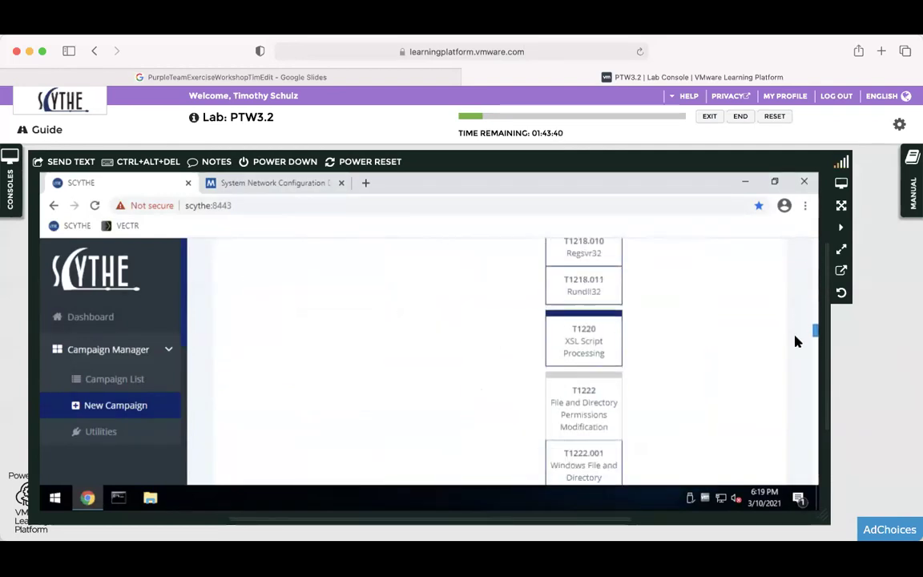
pyautogui.scroll(-15, 798, 345)
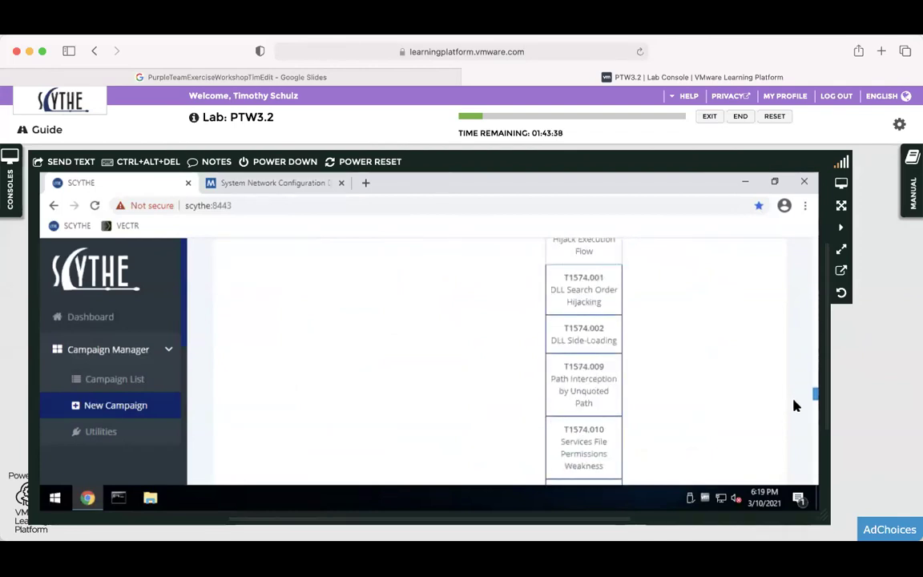
pyautogui.scroll(-5, 794, 421)
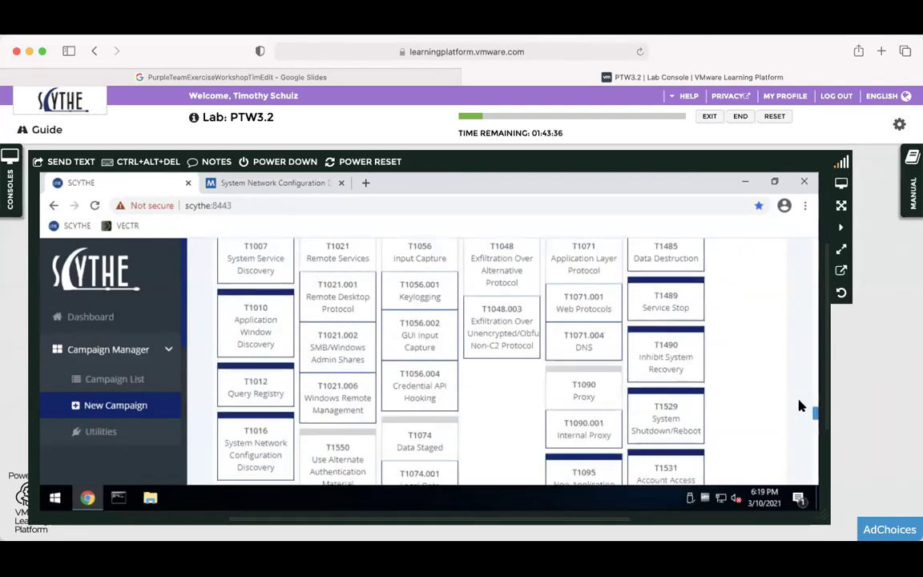
pyautogui.scroll(3, 798, 409)
pyautogui.scroll(-3, 799, 407)
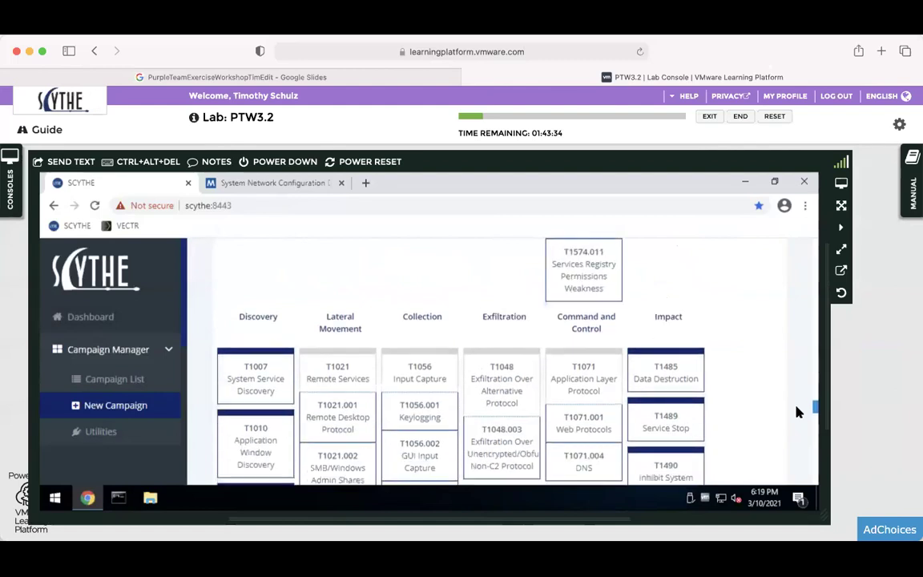
pyautogui.scroll(-1, 798, 413)
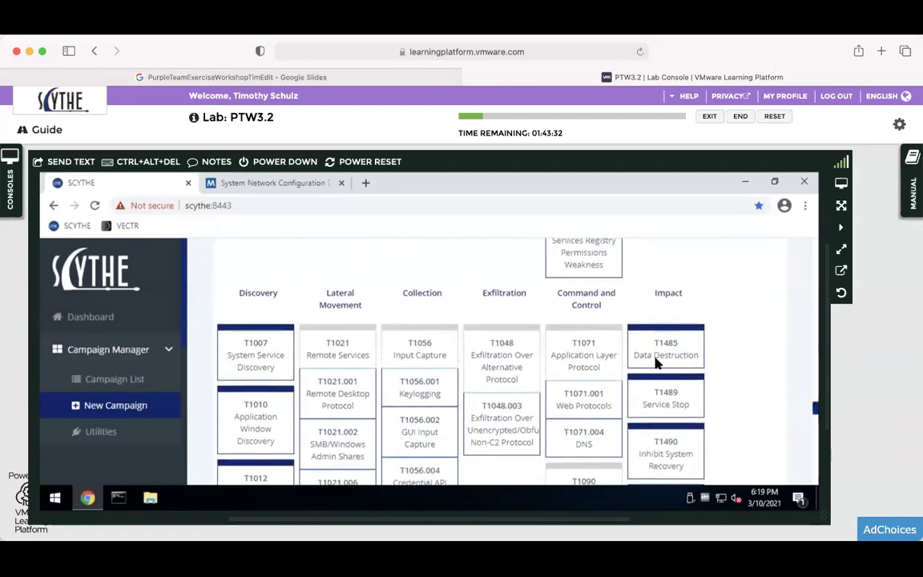
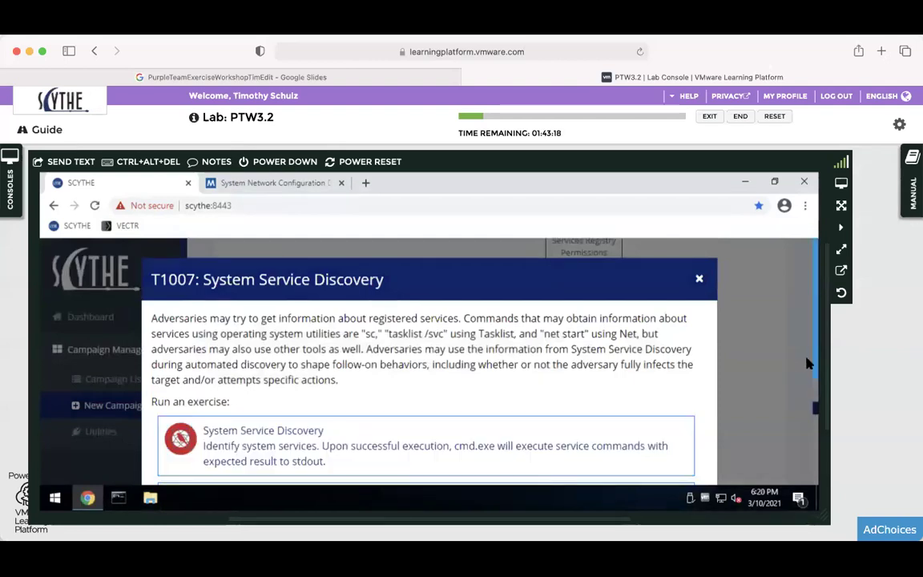
# Select the basic System Service Discovery exercise and close the T1007 technique details.
pyautogui.scroll(-3, 516, 312)
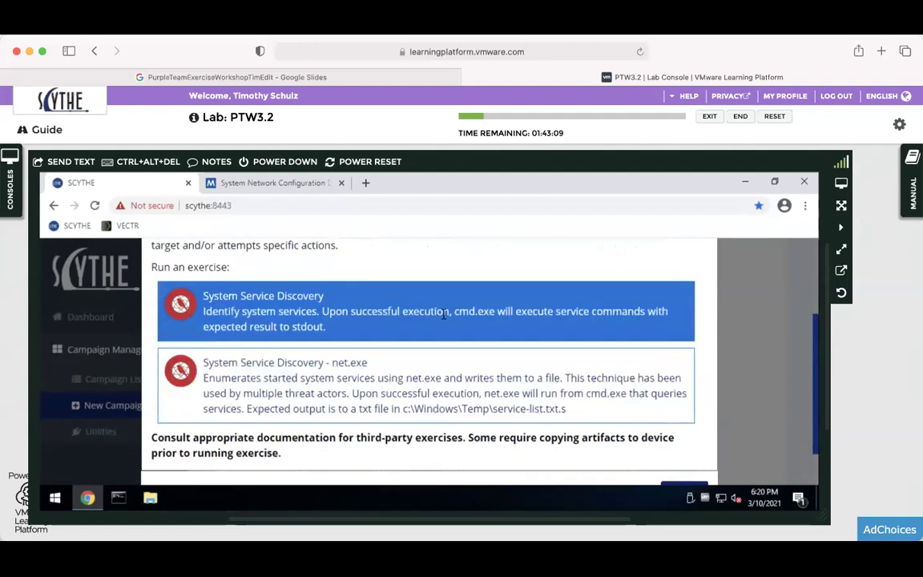
pyautogui.click(414, 315)
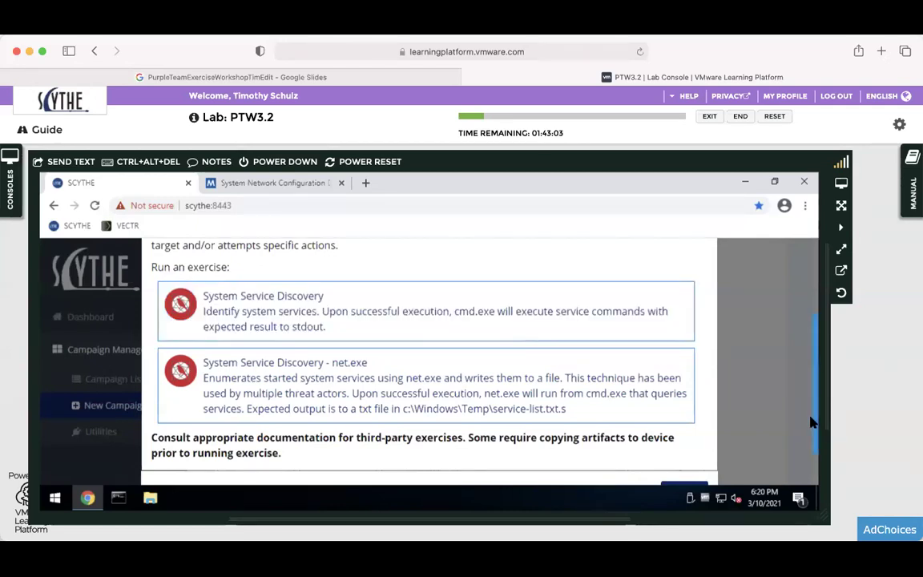
pyautogui.scroll(-2, 587, 435)
pyautogui.click(681, 437)
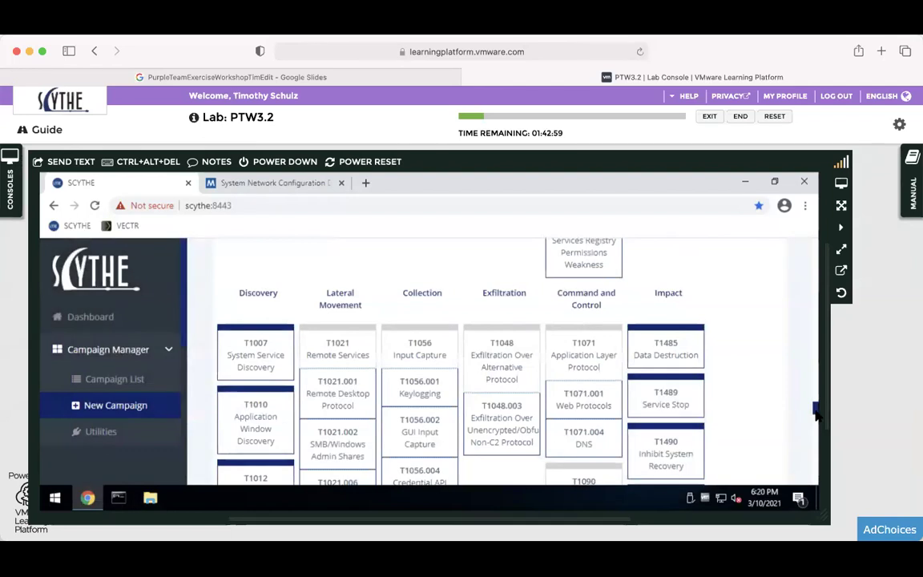
# Scroll the technique grid down to the Discovery techniques T1016 and T1018.
pyautogui.scroll(-2, 815, 416)
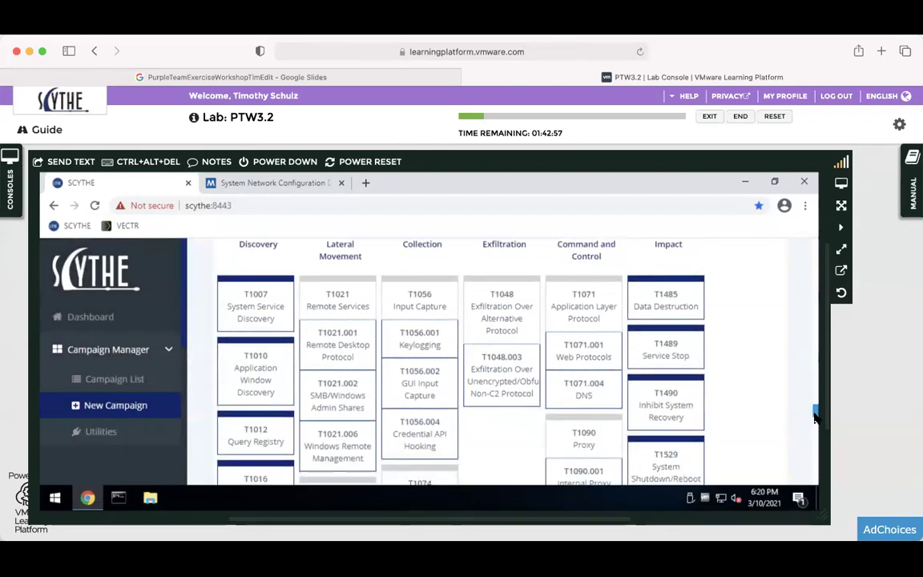
pyautogui.scroll(-1, 815, 417)
pyautogui.scroll(1, 816, 416)
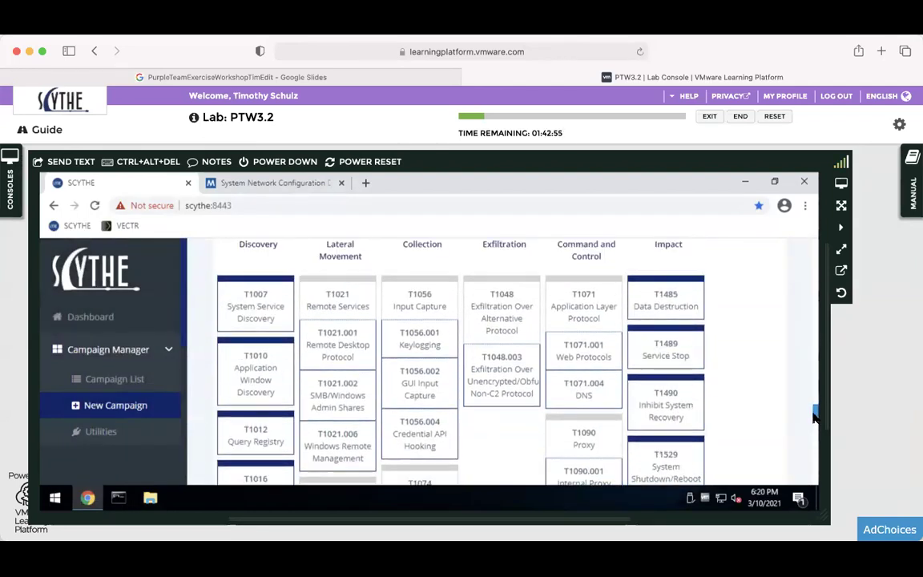
pyautogui.scroll(-5, 813, 419)
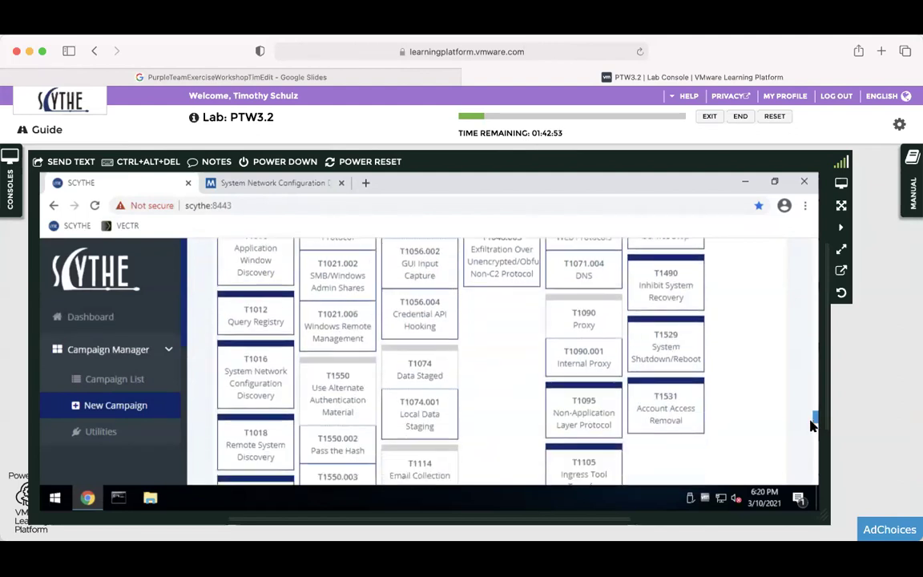
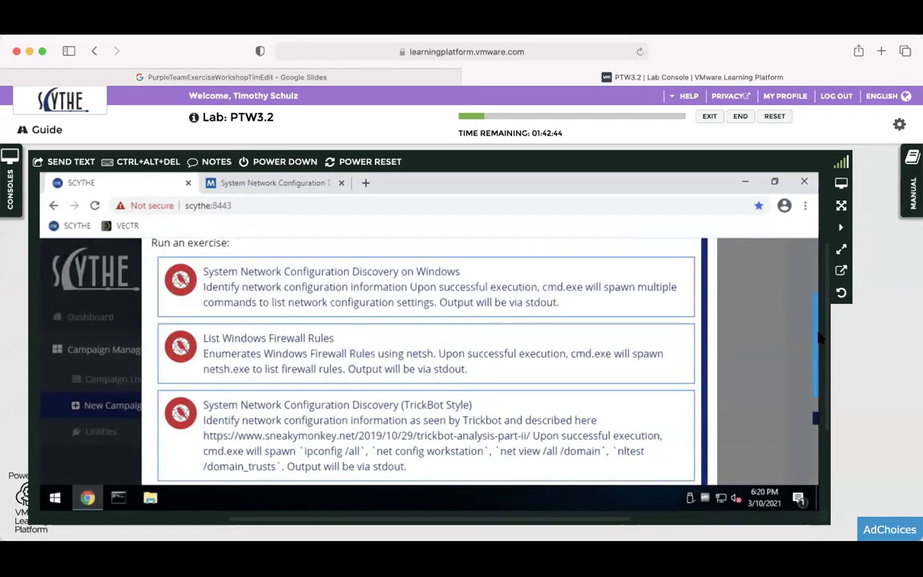
# Add the T1016 System Network Configuration Discovery on Windows exercise to the campaign steps.
pyautogui.scroll(-3, 815, 344)
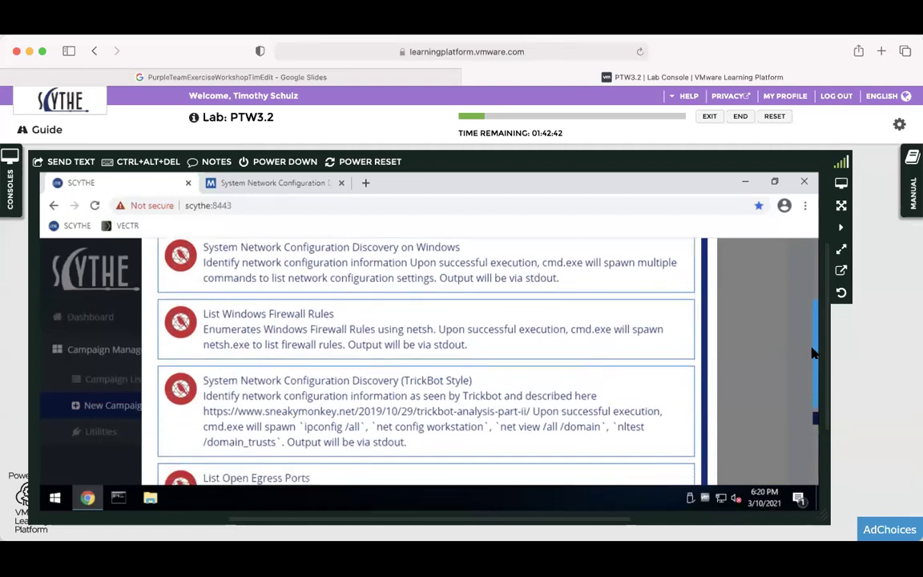
pyautogui.moveTo(809, 358); pyautogui.dragTo(805, 325)
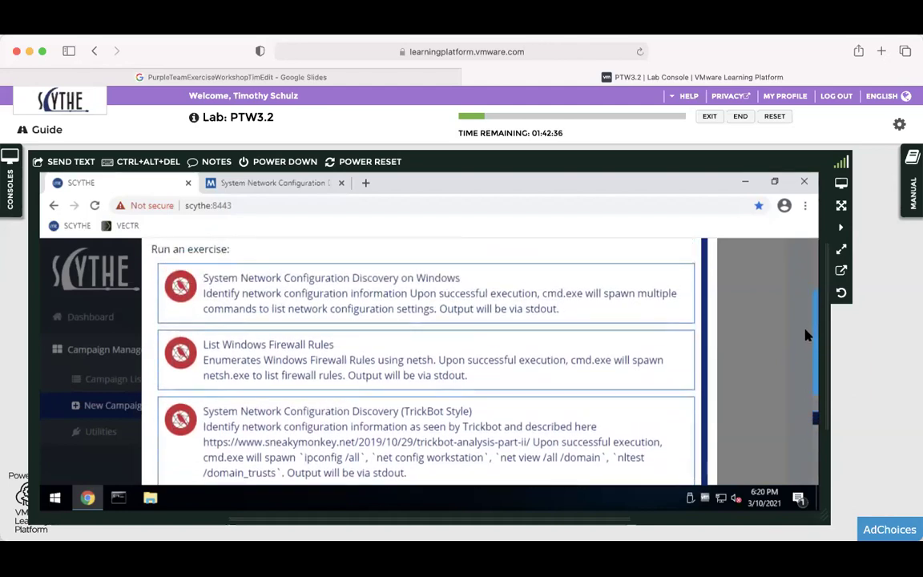
pyautogui.click(570, 286)
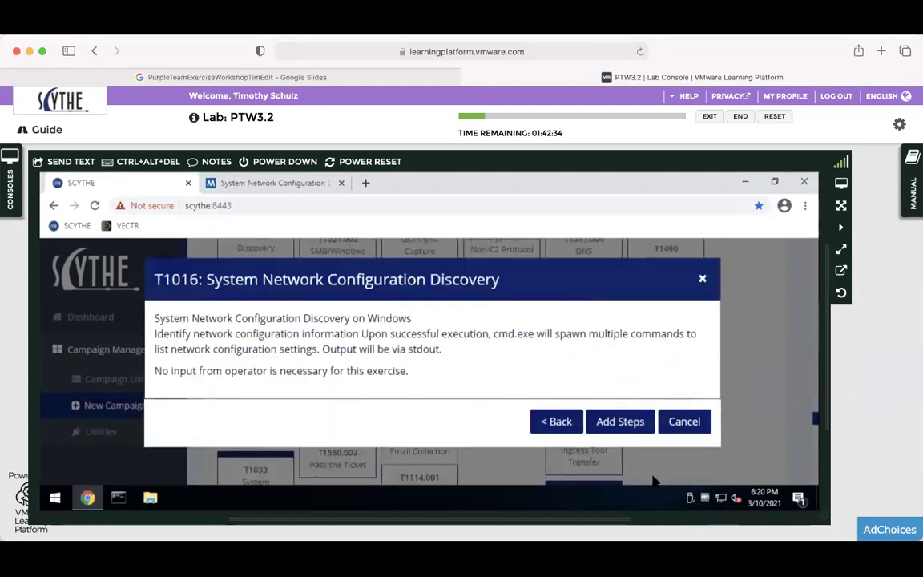
pyautogui.click(621, 425)
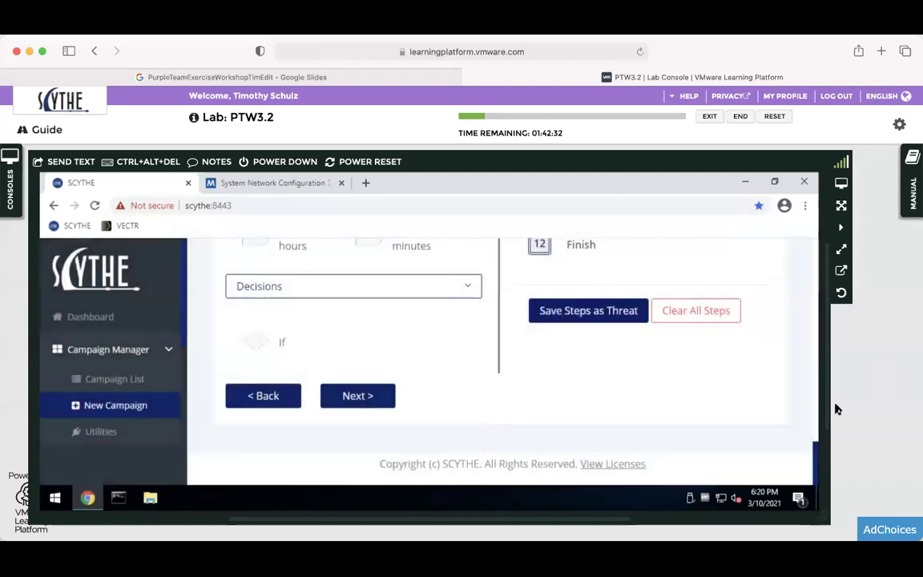
# Review the step list through 12 Finish and the lab guide, then start Save Steps as Threat.
pyautogui.moveTo(814, 455); pyautogui.dragTo(817, 393)
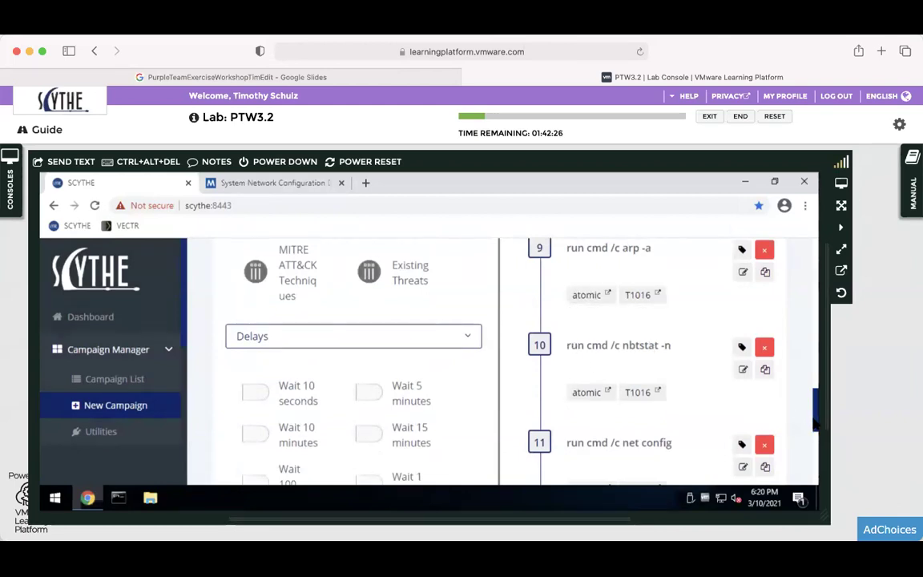
pyautogui.moveTo(816, 420); pyautogui.dragTo(801, 453)
pyautogui.scroll(-3, 802, 453)
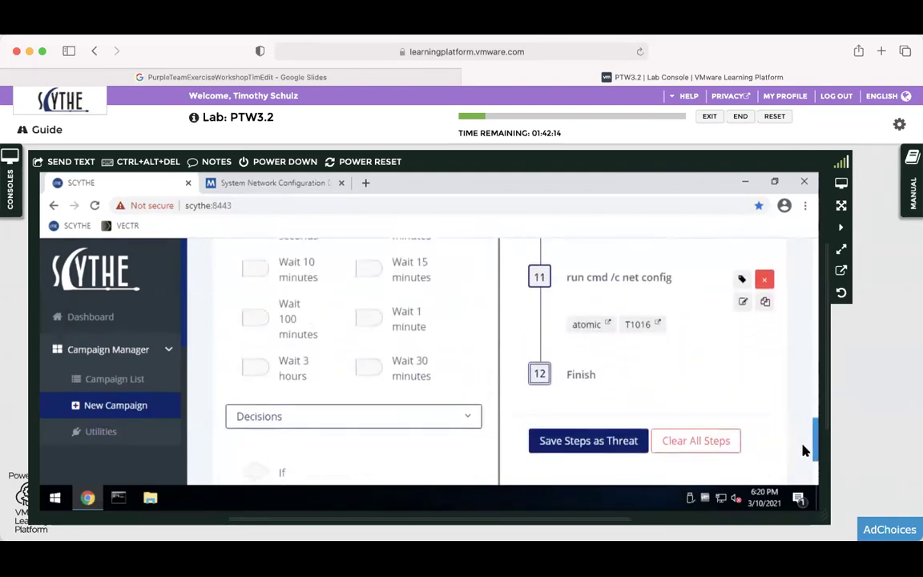
pyautogui.scroll(1, 593, 384)
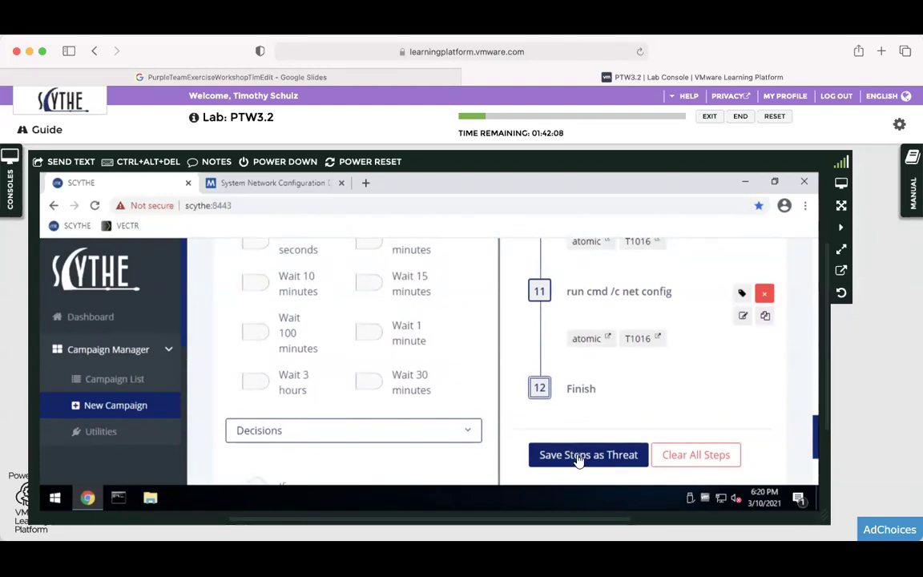
pyautogui.click(912, 201)
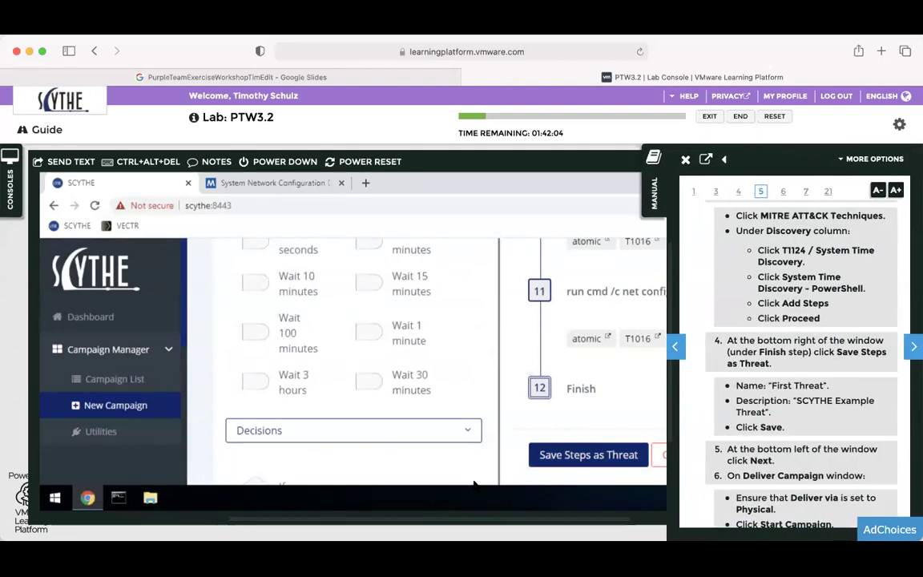
pyautogui.click(554, 456)
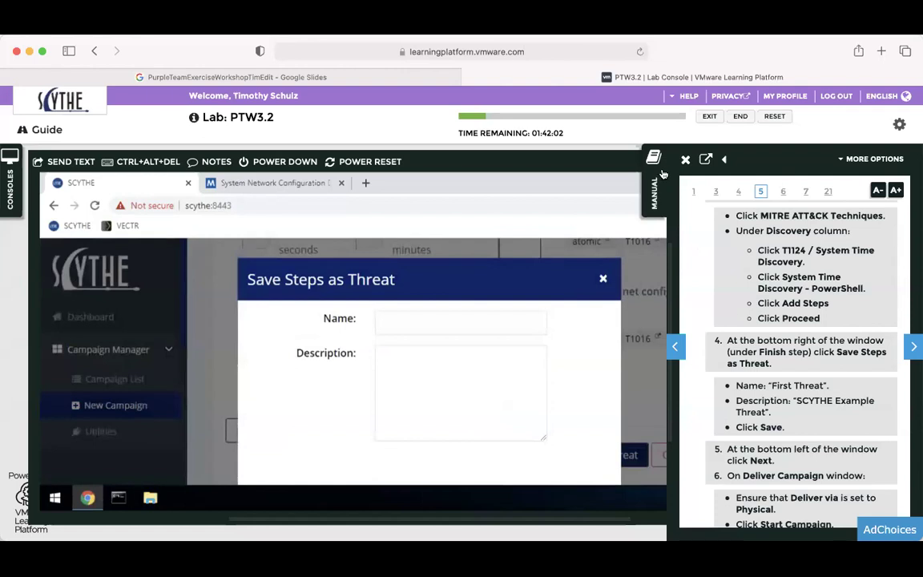
# Name the new threat 'FirstThreat', removing the space from 'First Threat'.
pyautogui.click(662, 176)
pyautogui.click(393, 322)
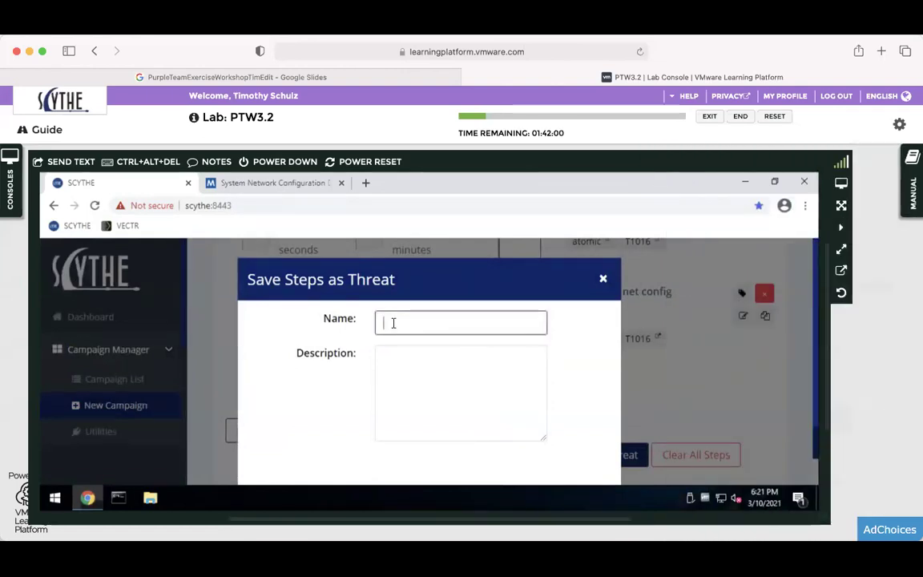
pyautogui.write('First Threat')
pyautogui.click(409, 375)
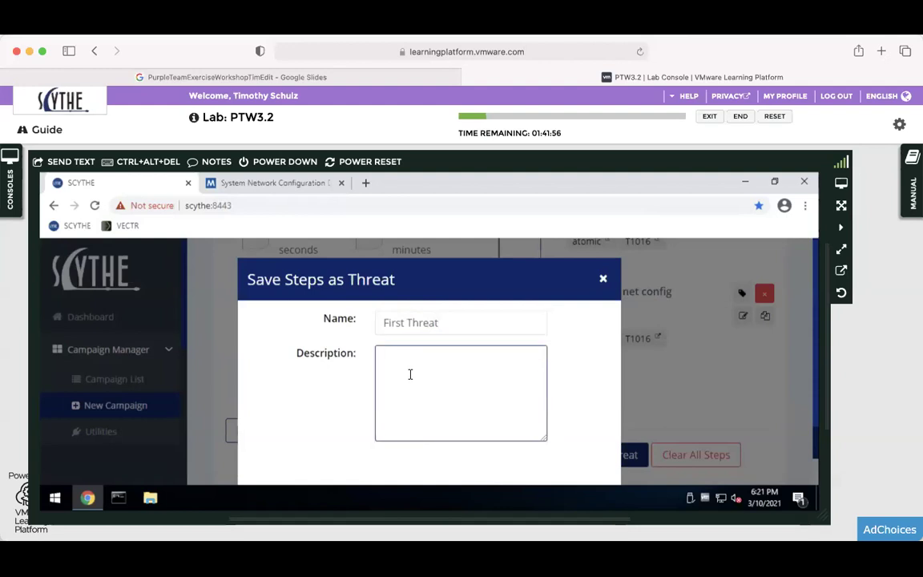
pyautogui.click(411, 322)
pyautogui.press('BackSpace')
# Give the threat the description 'Workshop Threat', save it, and dismiss the confirmation.
pyautogui.click(407, 357)
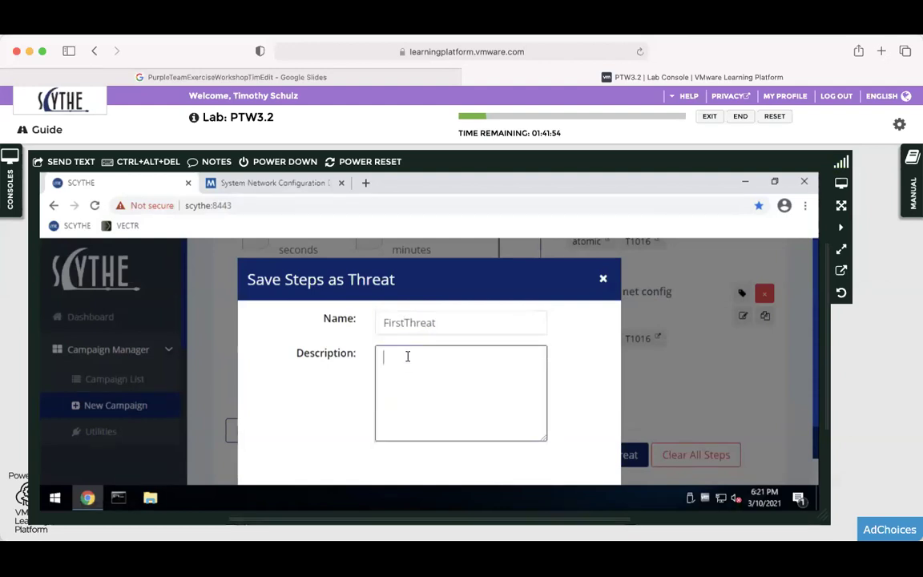
pyautogui.write('D')
pyautogui.press('BackSpace')
pyautogui.write('Workshop Thre')
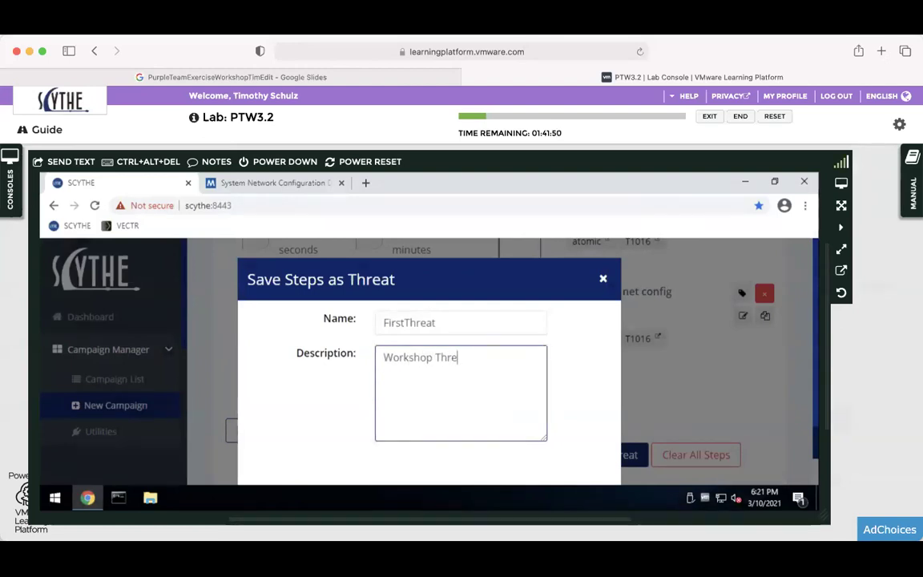
pyautogui.scroll(-1, 552, 377)
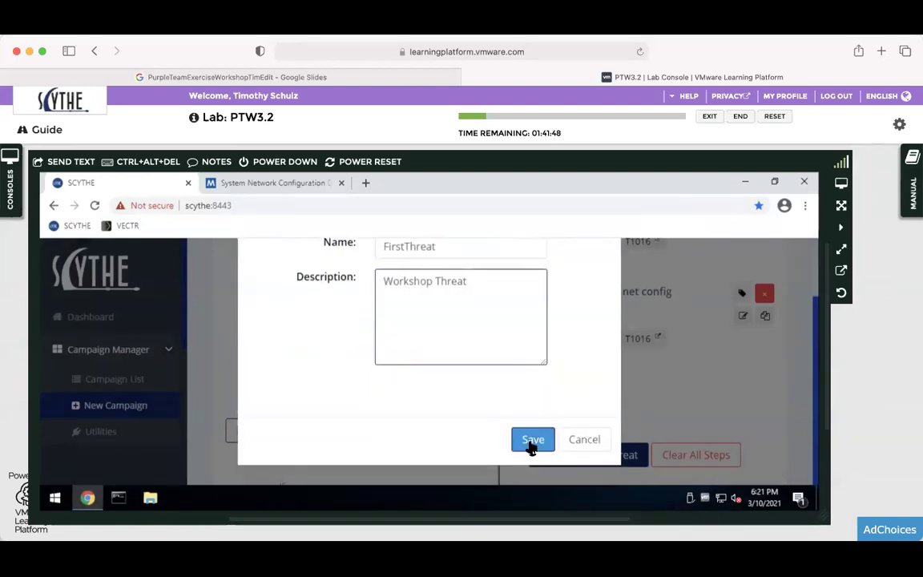
pyautogui.click(532, 439)
pyautogui.click(553, 279)
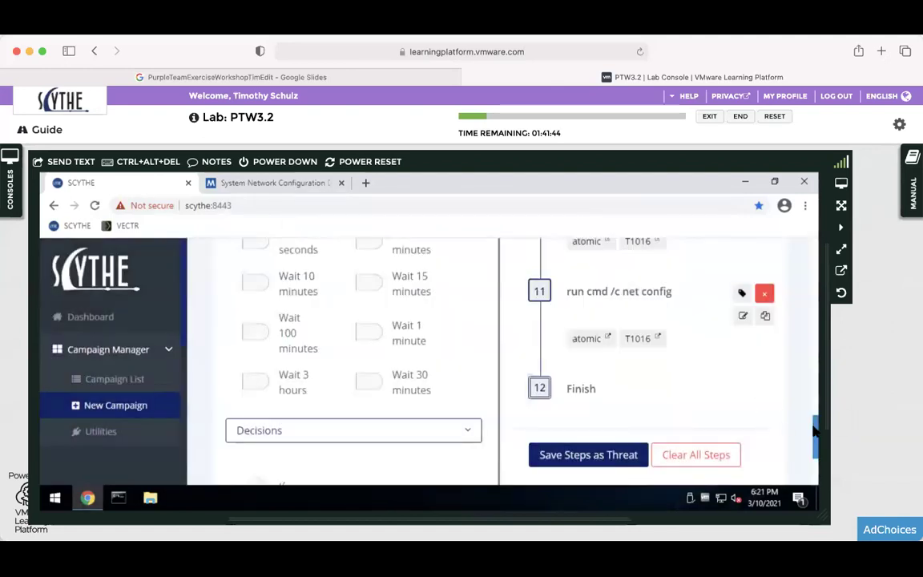
# After checking the lab guide, advance to Deliver Campaign with Physical as delivery method.
pyautogui.scroll(-1, 814, 430)
pyautogui.click(911, 210)
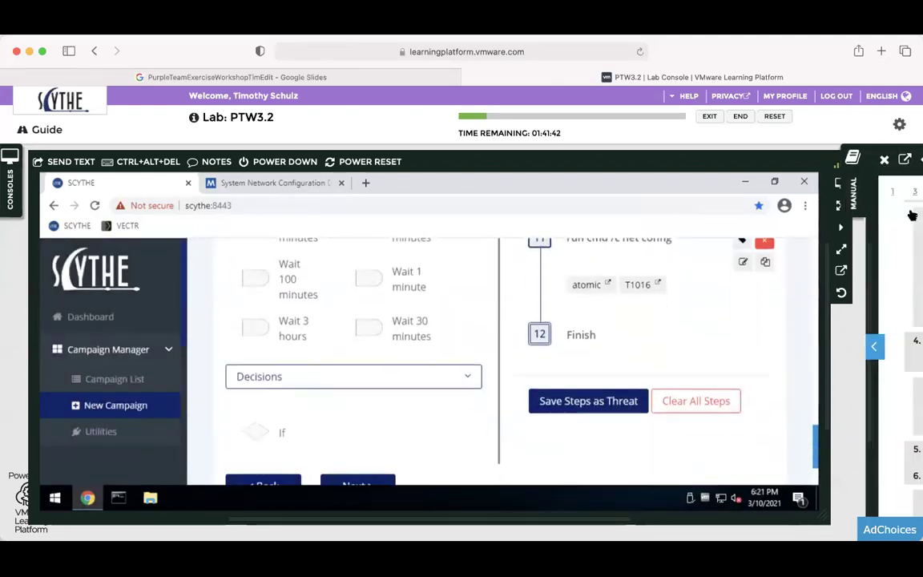
pyautogui.scroll(-1, 769, 346)
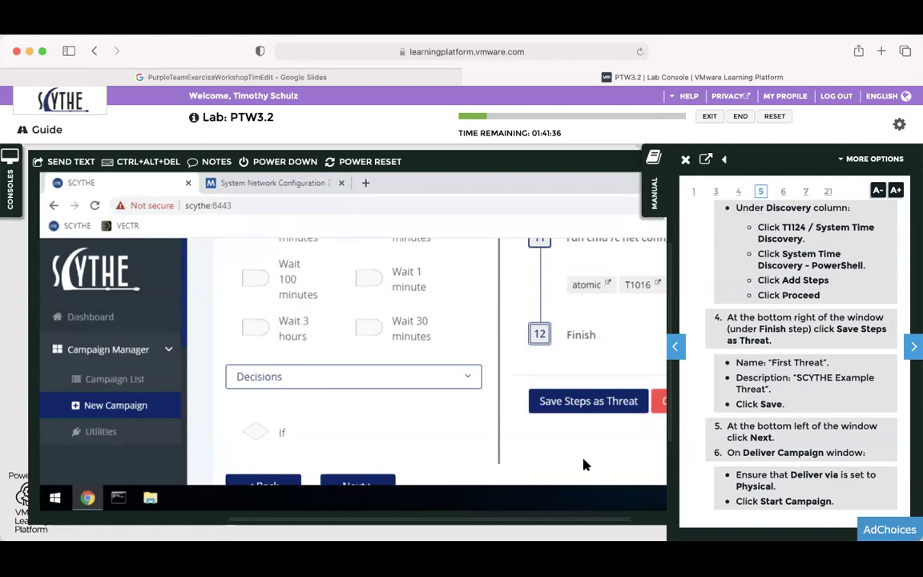
pyautogui.click(685, 160)
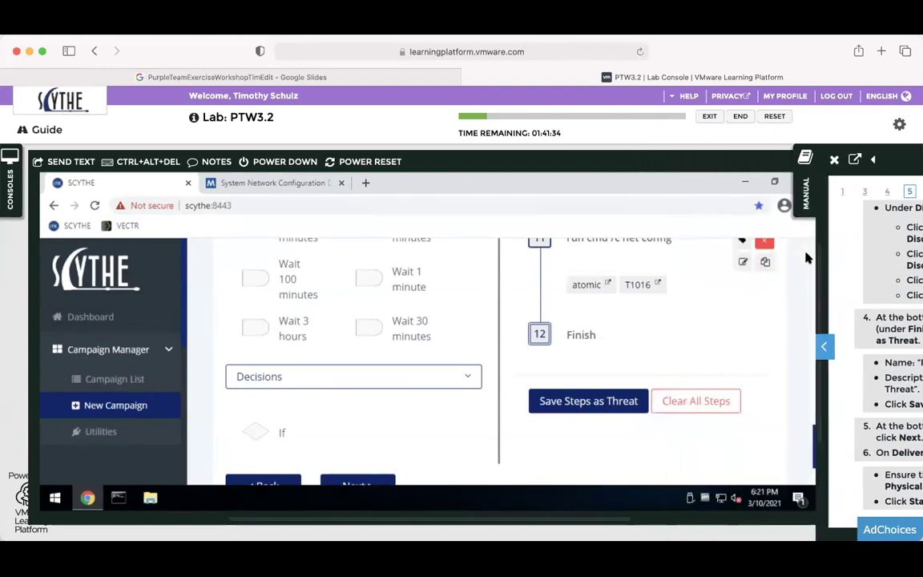
pyautogui.scroll(-2, 815, 444)
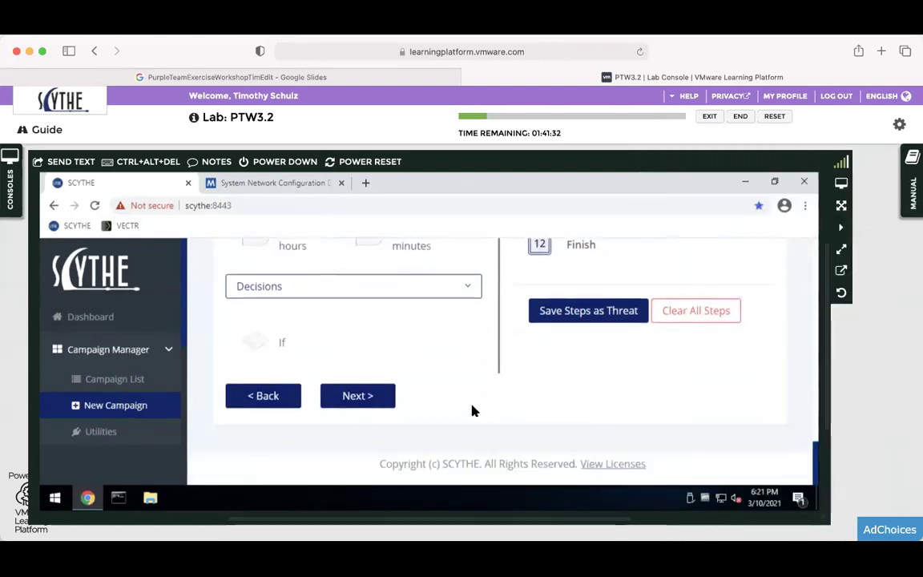
pyautogui.click(365, 395)
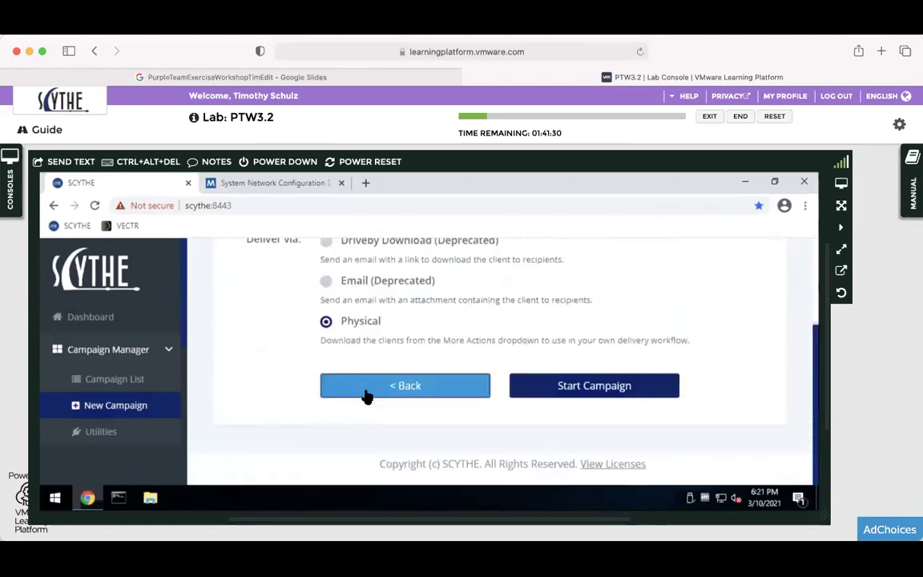
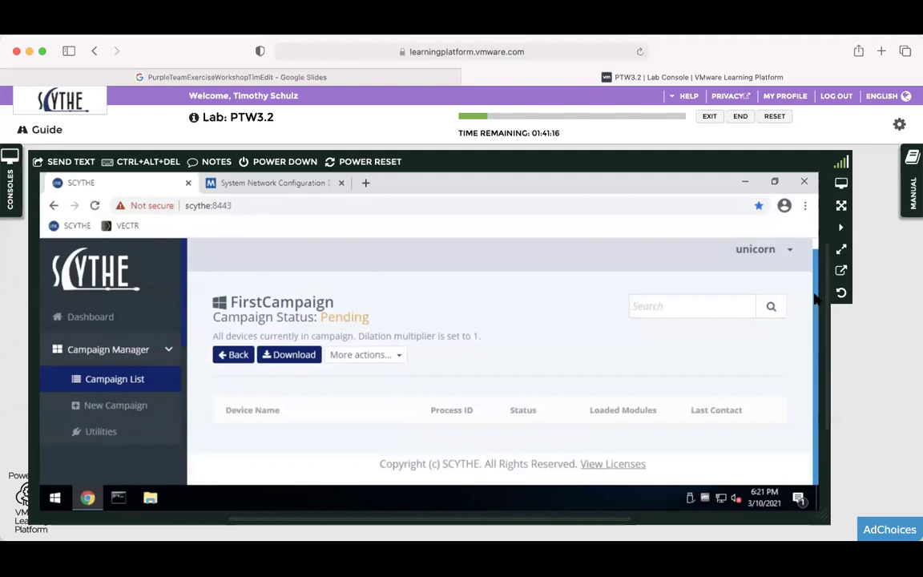
# Open the More actions menu on the FirstCampaign page to reach its direct-download links.
pyautogui.click(292, 361)
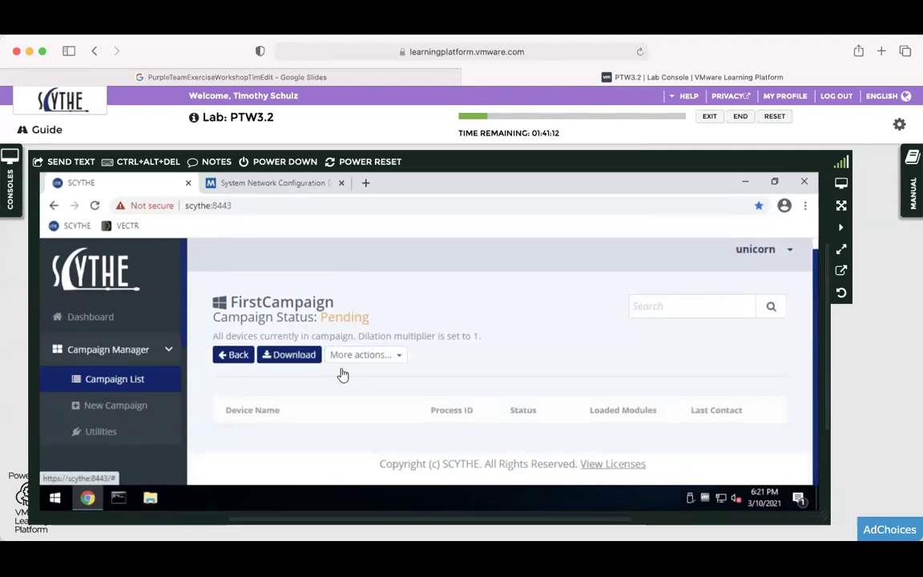
pyautogui.click(400, 356)
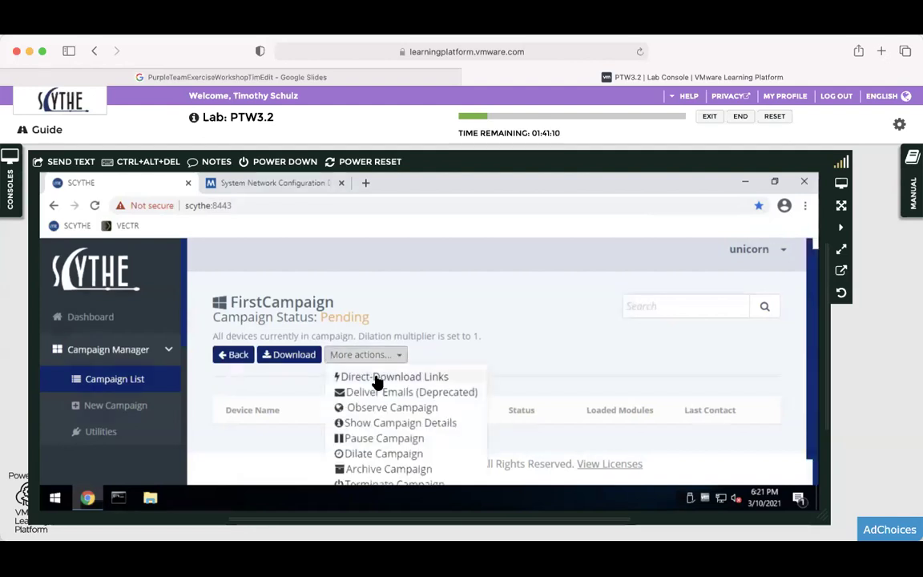
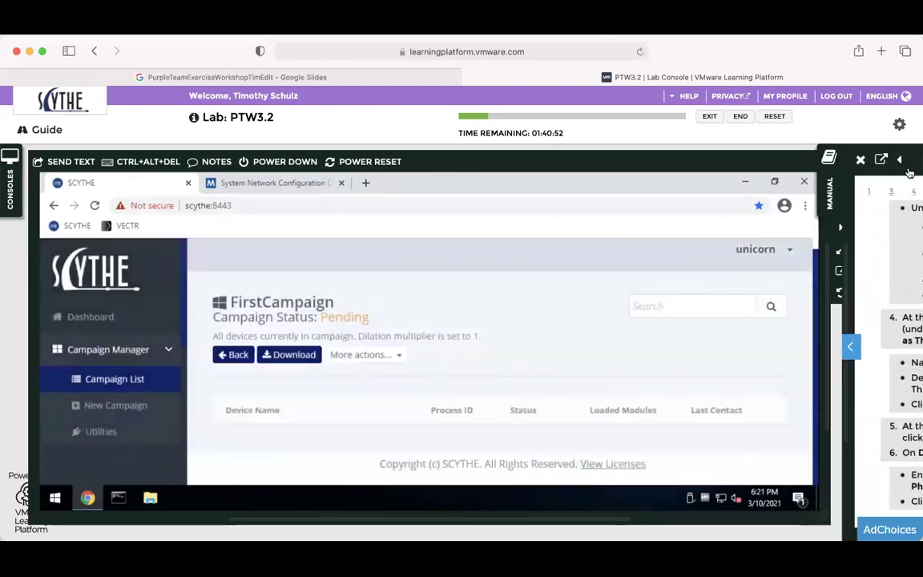
# Widen the lab manual panel and advance it to page 6, Step 3 on downloading and deploying FirstCampaign.
pyautogui.click(900, 160)
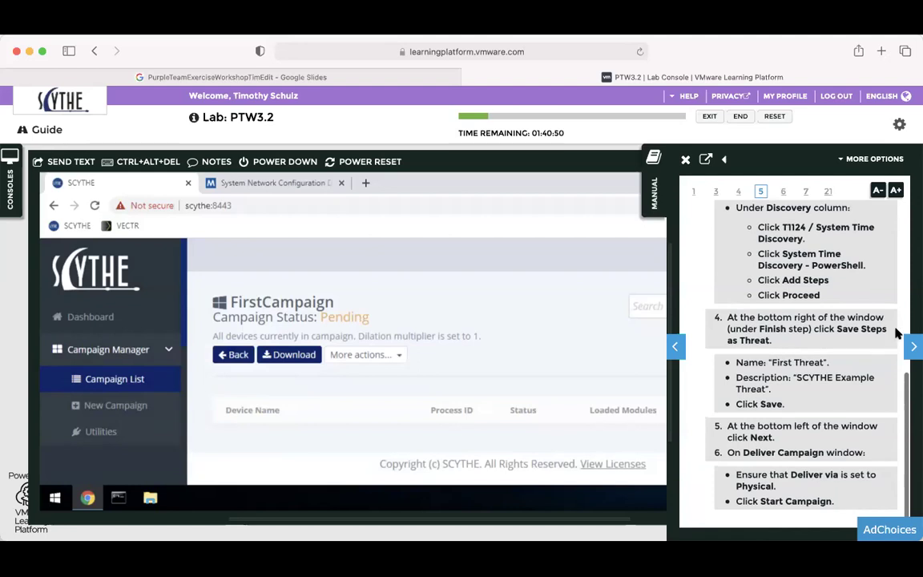
pyautogui.click(912, 346)
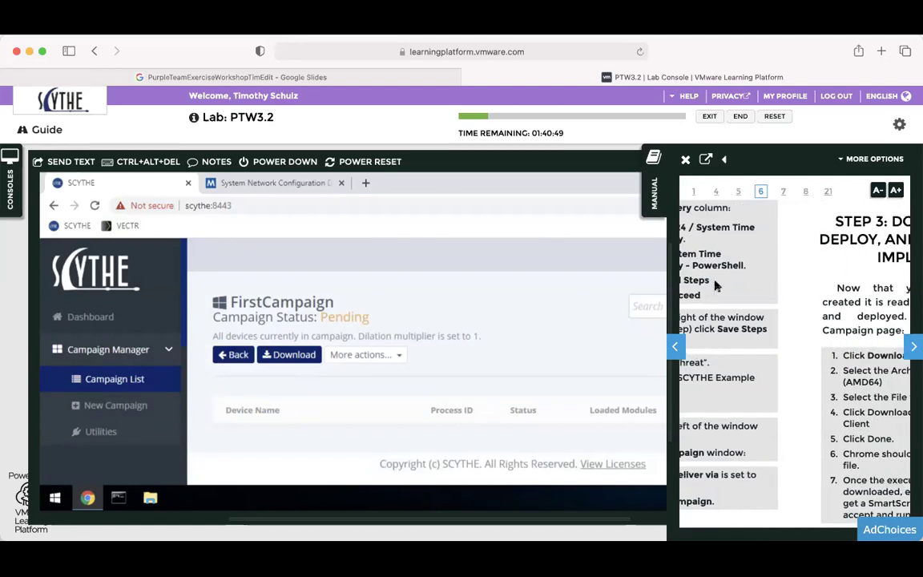
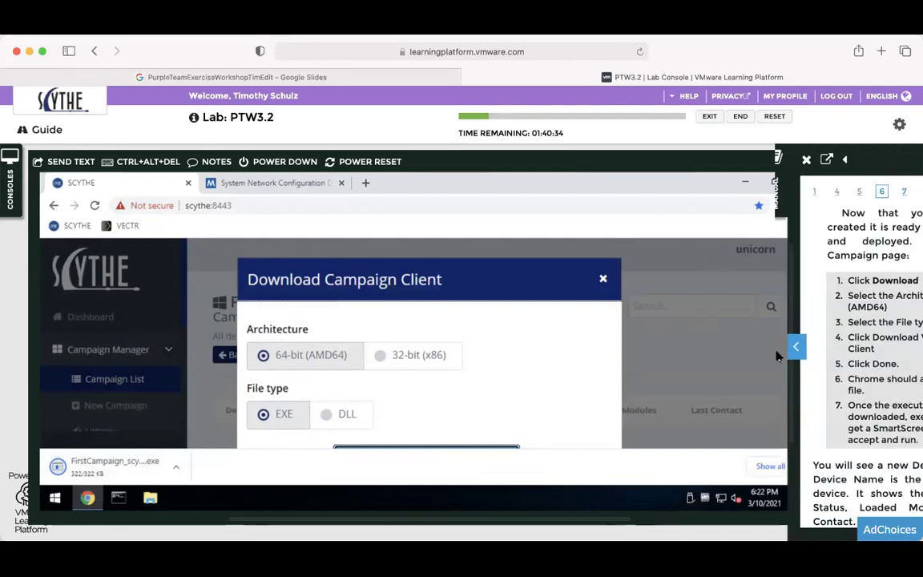
# Close the lab manual panel and launch FirstCampaign_scythe_client64.exe from Chrome's download bar.
pyautogui.scroll(-3, 777, 355)
pyautogui.scroll(-1, 777, 356)
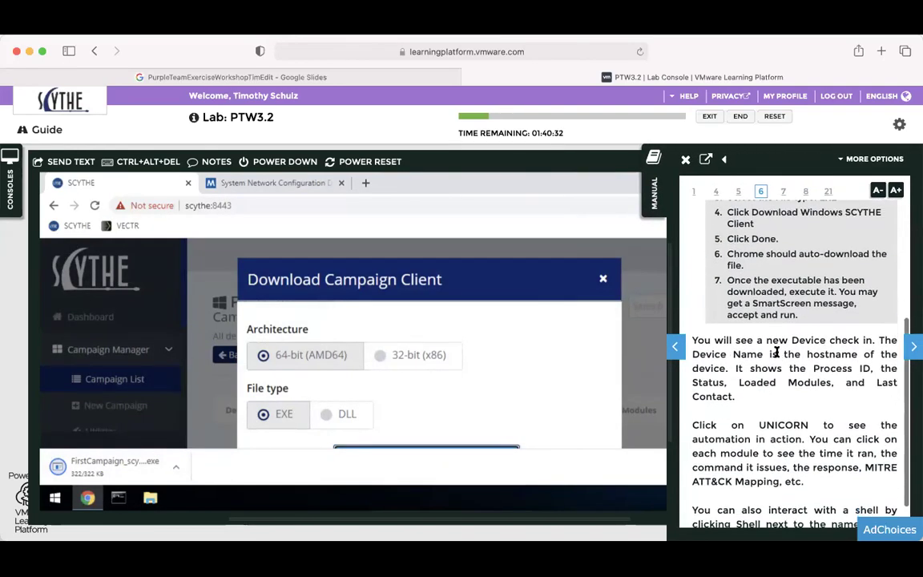
pyautogui.click(655, 194)
pyautogui.click(88, 471)
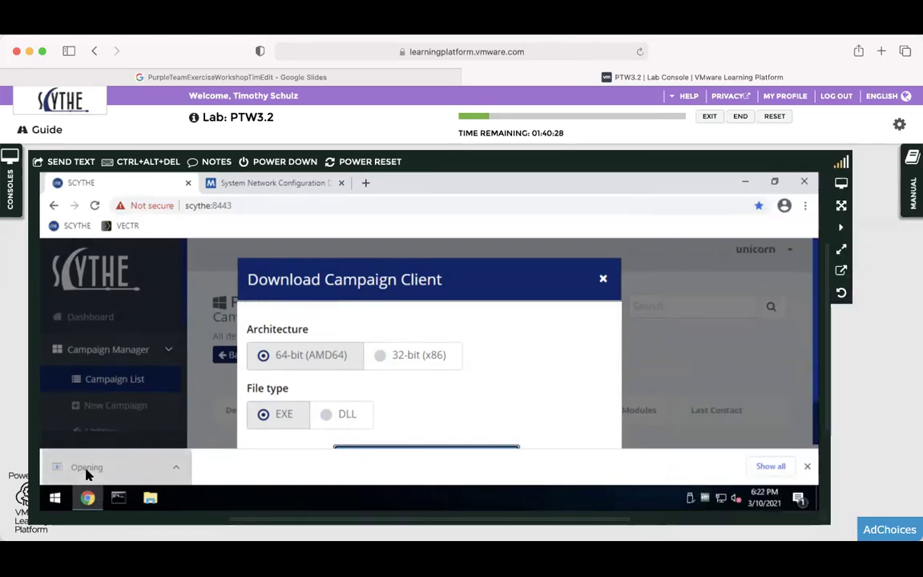
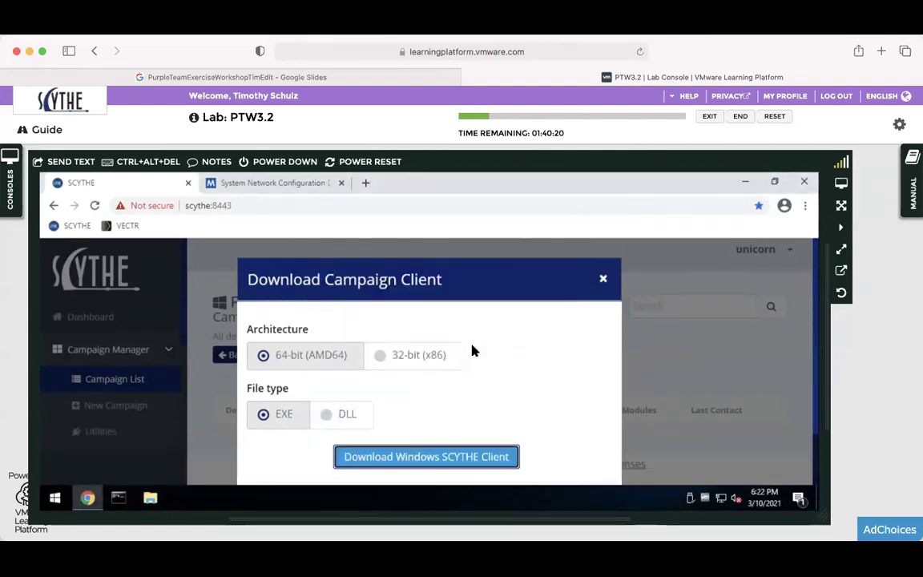
# Close the Download Campaign Client dialog to return to the FirstCampaign campaign page.
pyautogui.click(603, 278)
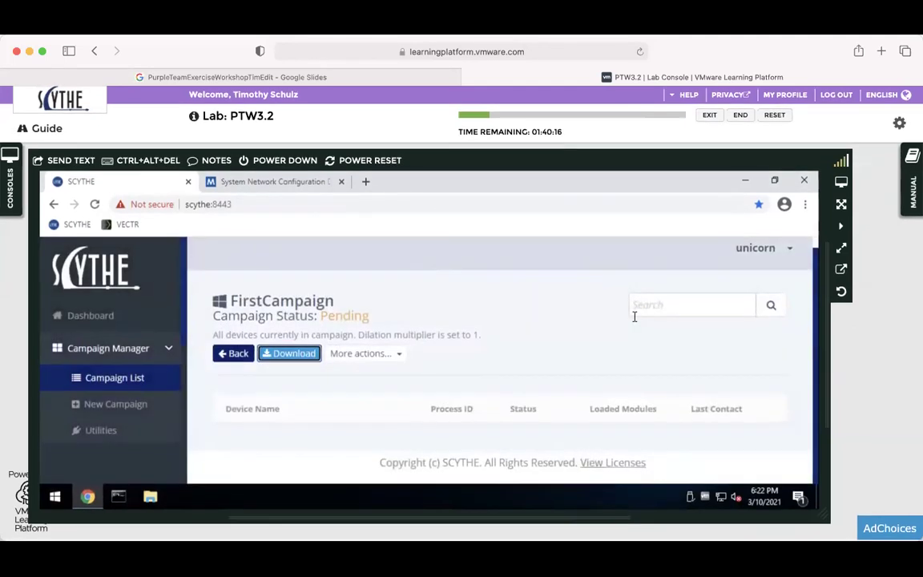
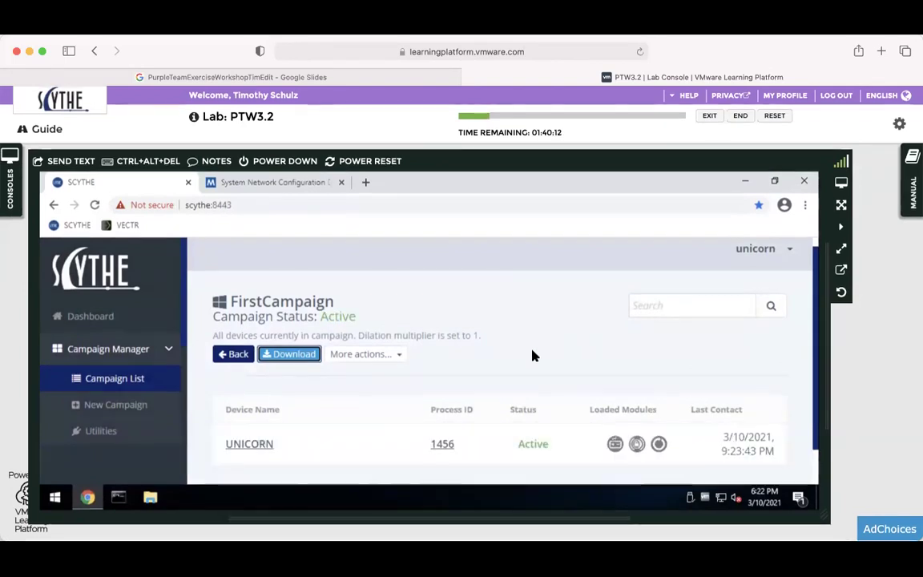
# Scroll down the FirstCampaign page to bring the UNICORN~1456 device entry into view.
pyautogui.scroll(-1, 727, 339)
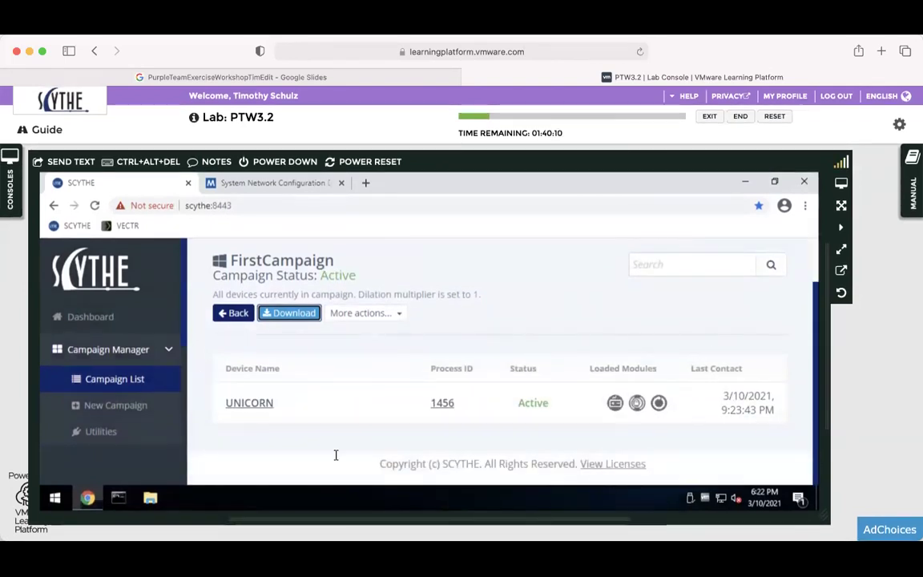
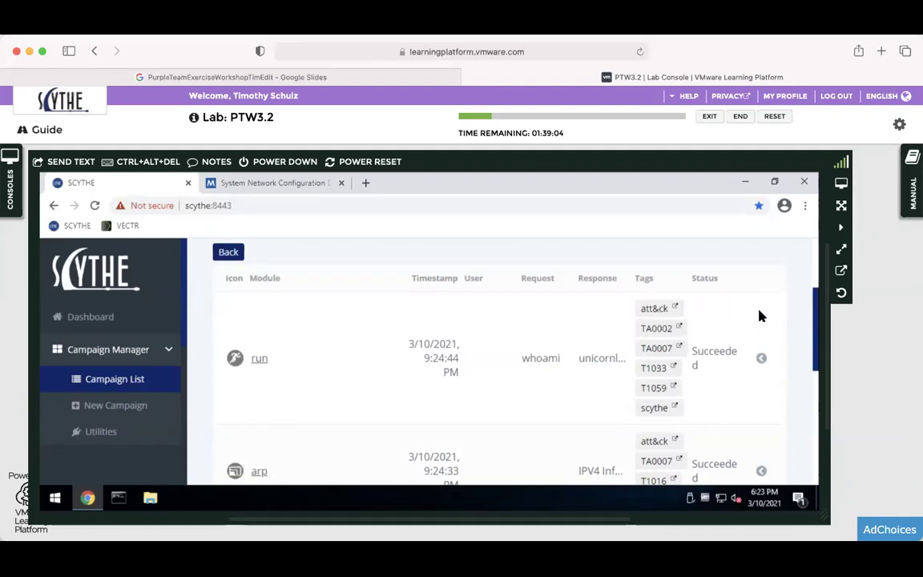
# Review the UNICORN~1456 event list, then slide out the lab manual's step 6 check-in guidance.
pyautogui.moveTo(817, 308); pyautogui.dragTo(805, 371)
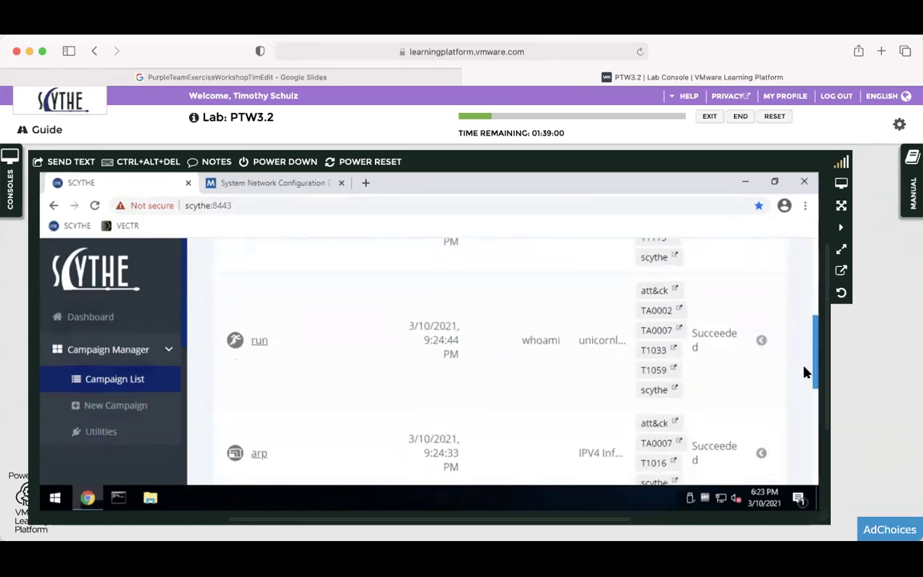
pyautogui.scroll(-5, 805, 371)
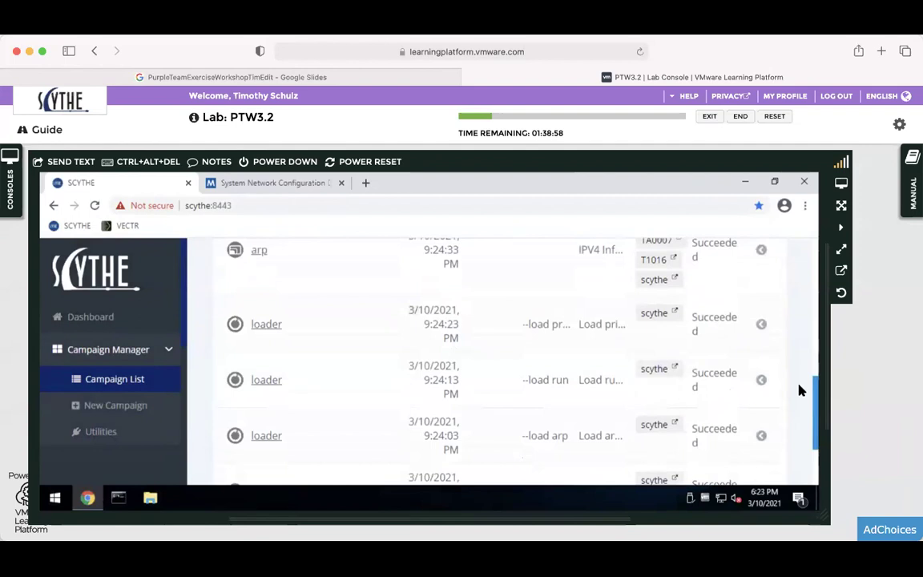
pyautogui.scroll(10, 809, 320)
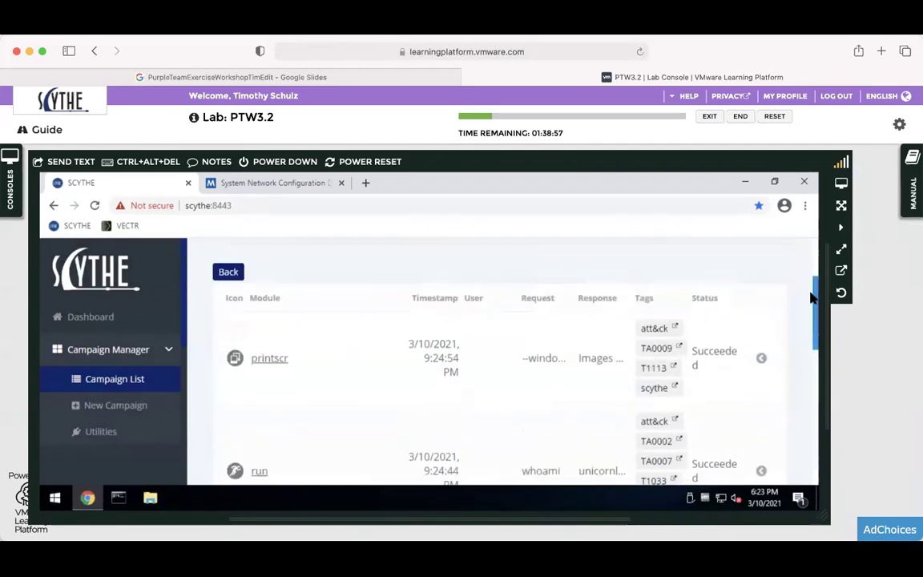
pyautogui.click(912, 172)
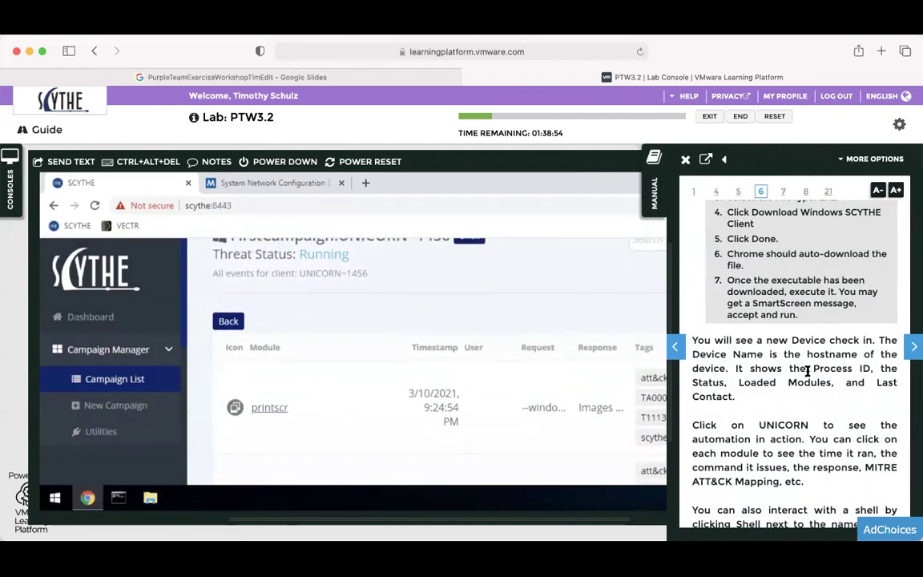
# Close the lab manual and return to the top of the UNICORN~1456 event list.
pyautogui.scroll(-2, 808, 371)
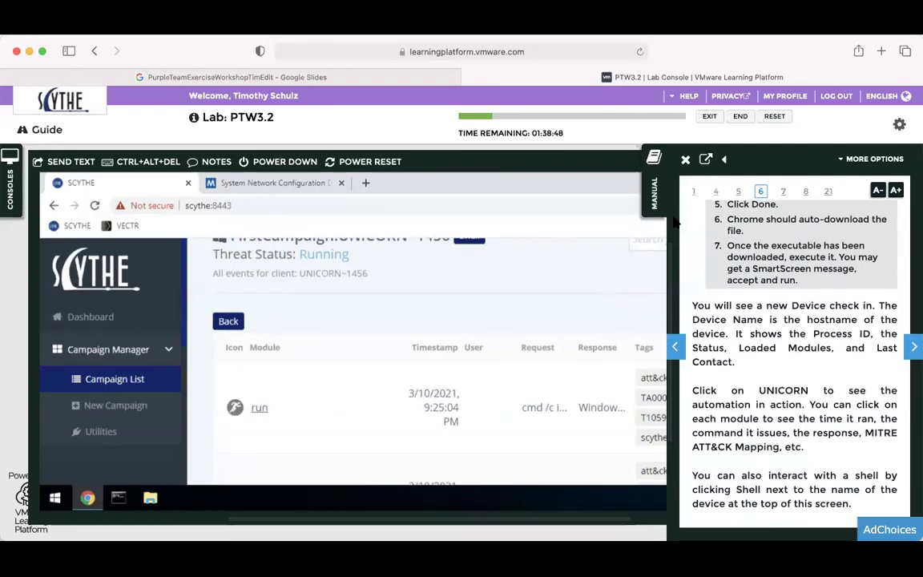
pyautogui.click(656, 193)
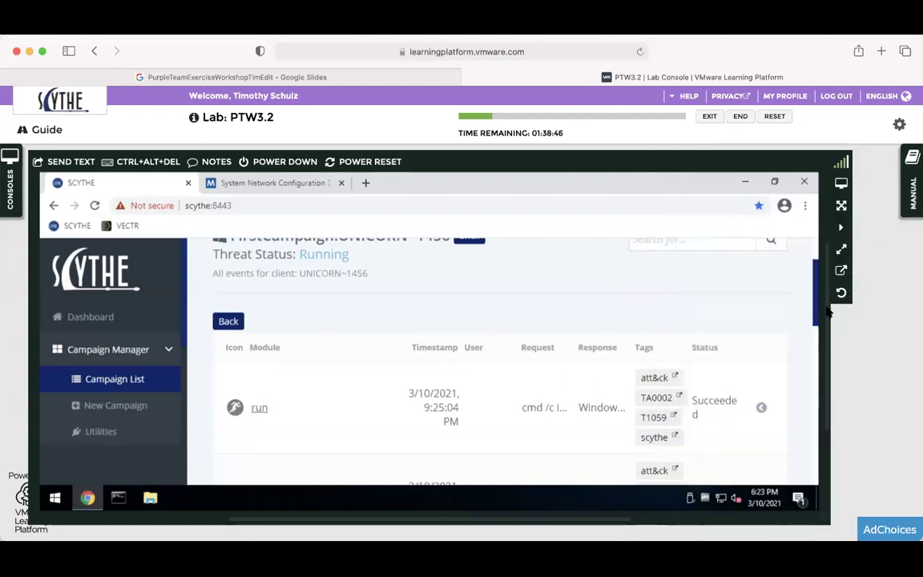
pyautogui.scroll(2, 487, 337)
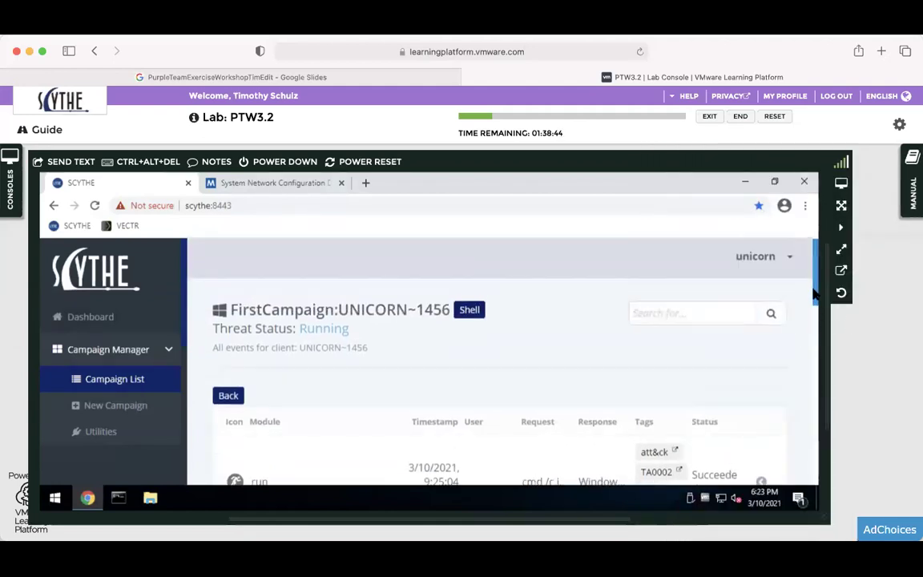
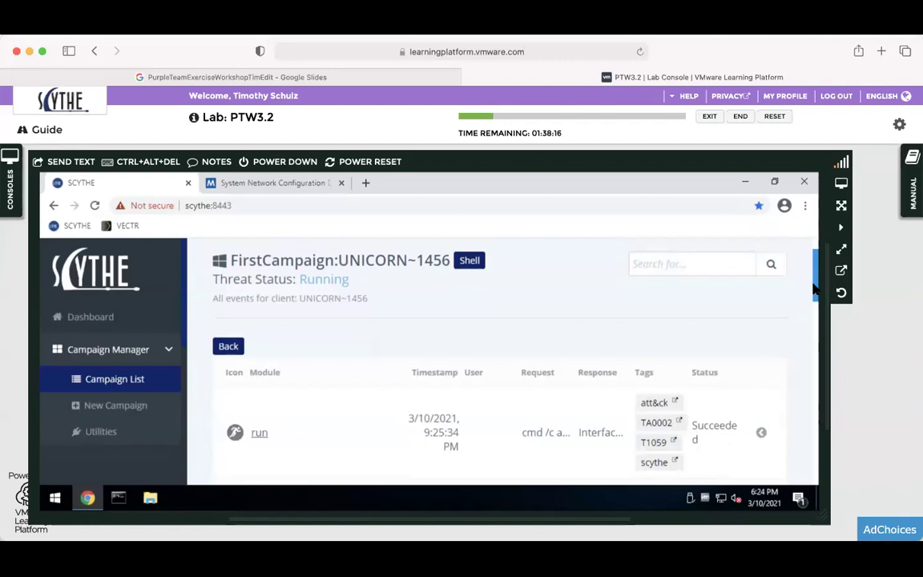
# Check the lab manual's Reports step and collapse the Campaign Manager sidebar section.
pyautogui.moveTo(815, 287); pyautogui.dragTo(819, 304)
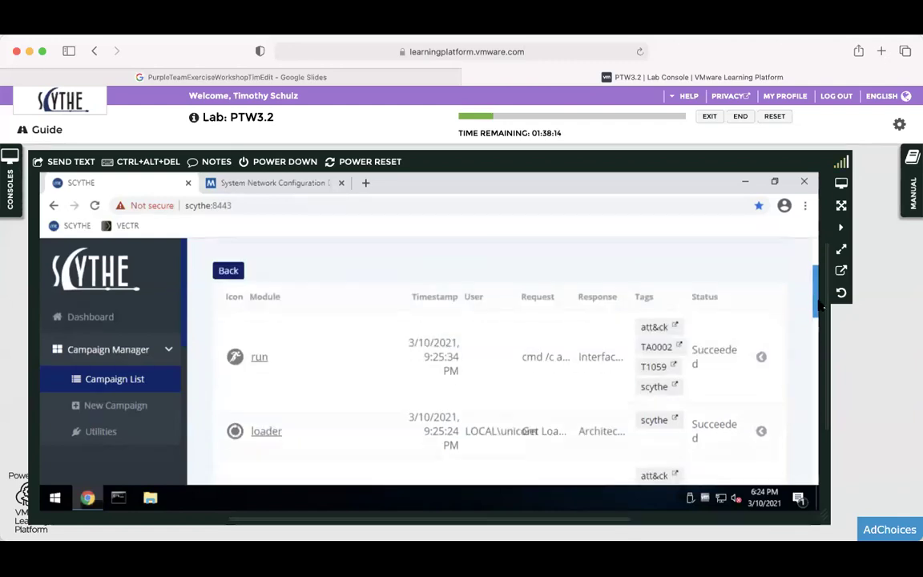
pyautogui.scroll(-3, 803, 325)
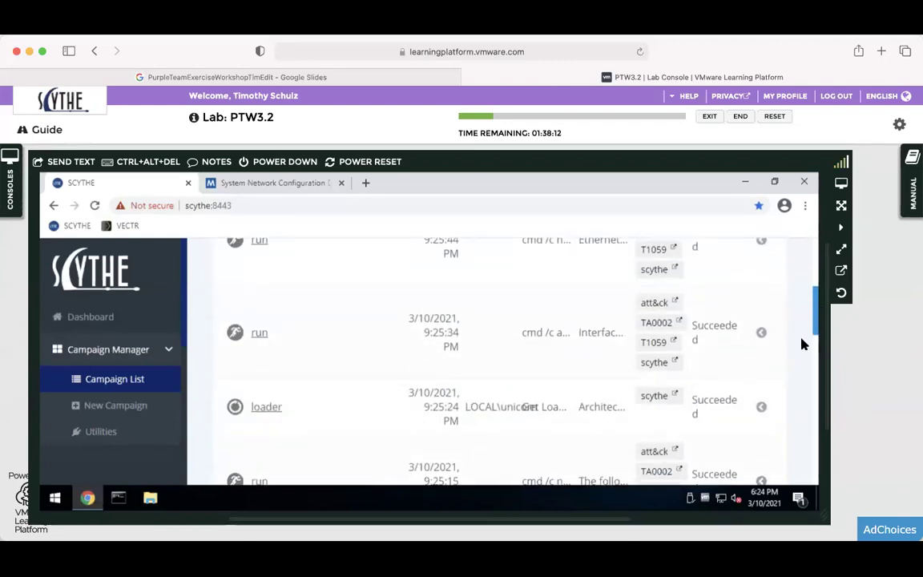
pyautogui.scroll(-2, 804, 343)
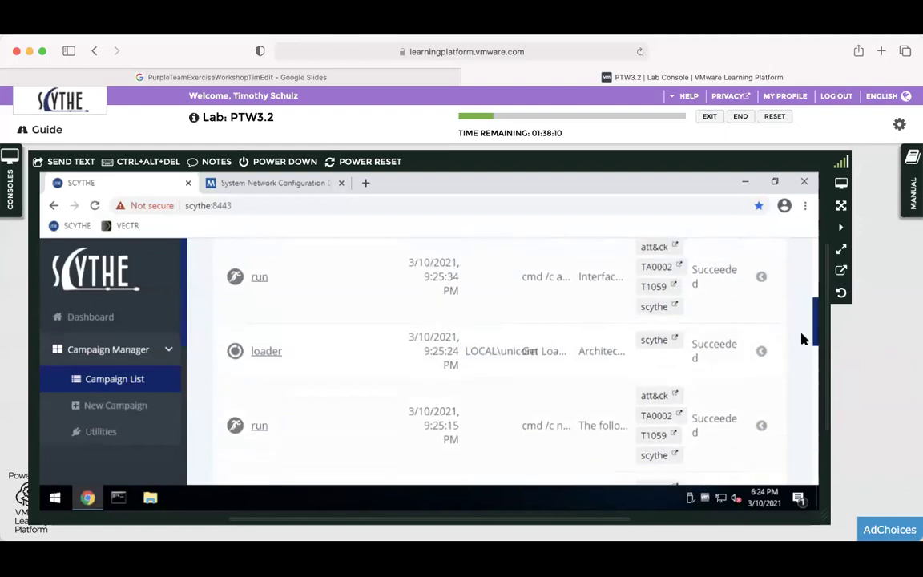
pyautogui.moveTo(816, 335); pyautogui.dragTo(805, 278)
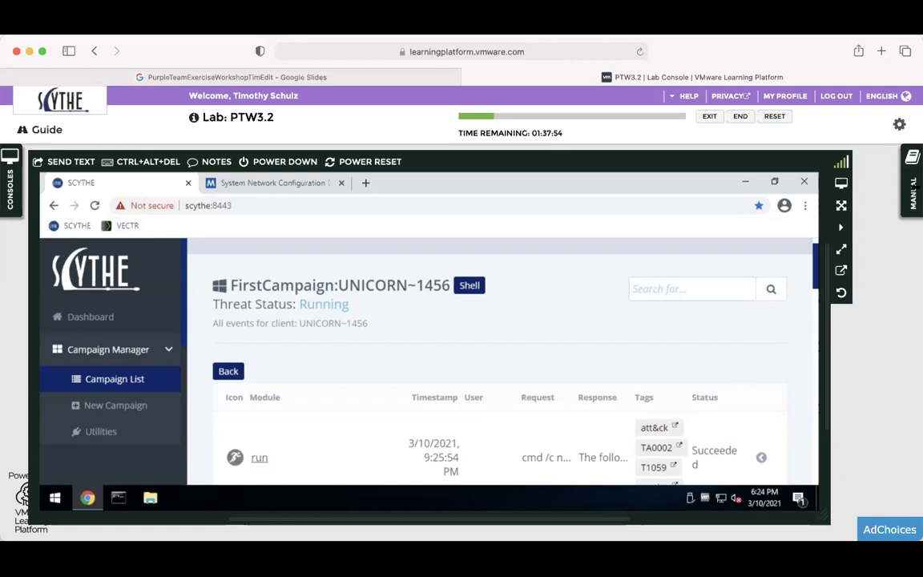
pyautogui.click(913, 192)
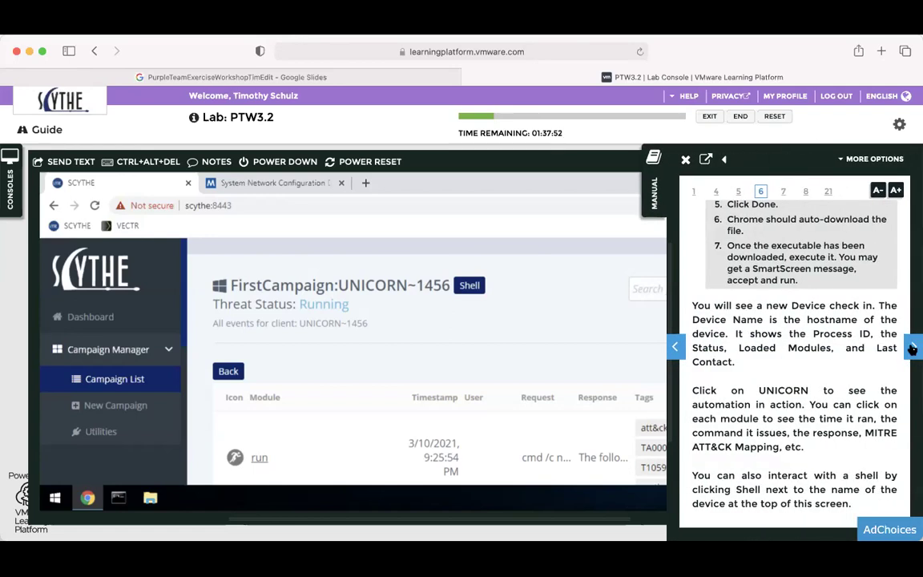
pyautogui.click(912, 349)
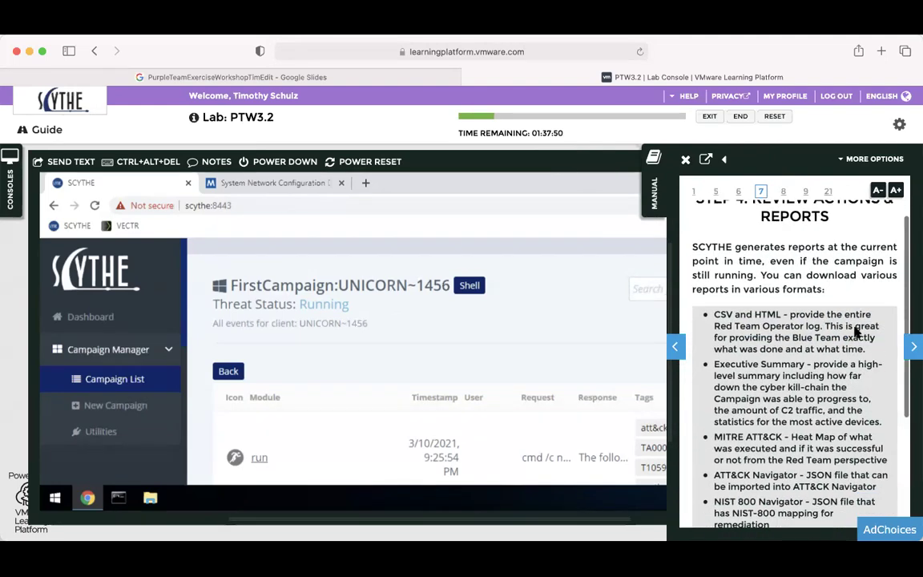
pyautogui.click(169, 351)
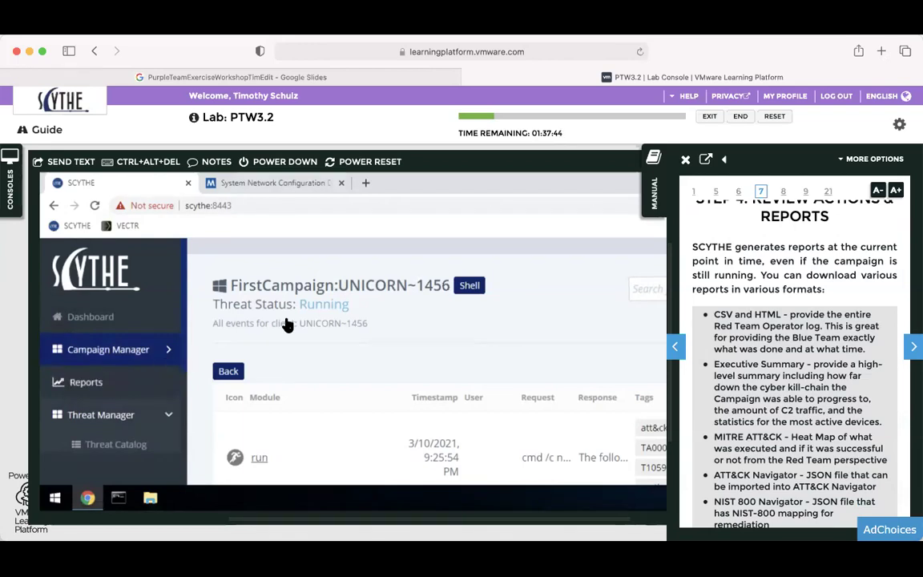
pyautogui.click(656, 186)
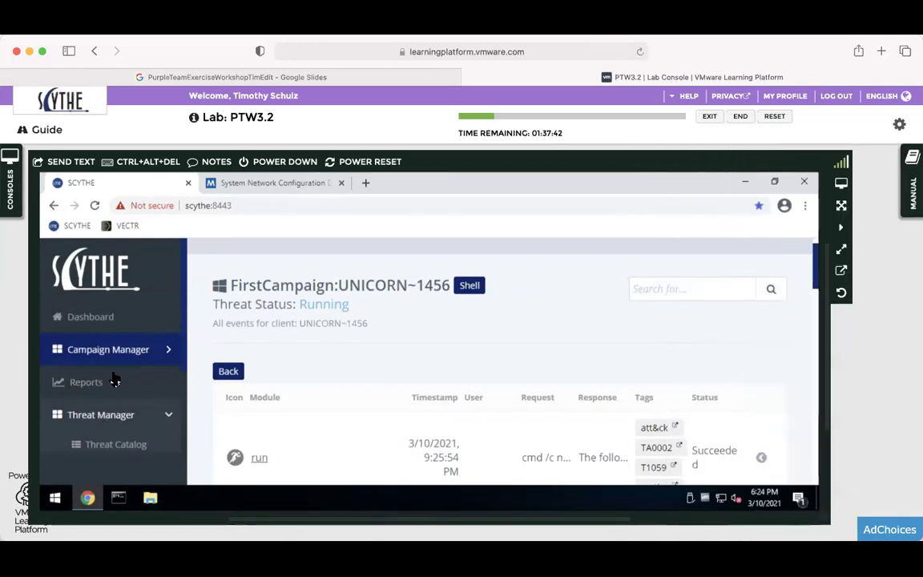
# Open the campaign Reports page and scroll down to the FirstCampaign row.
pyautogui.click(117, 382)
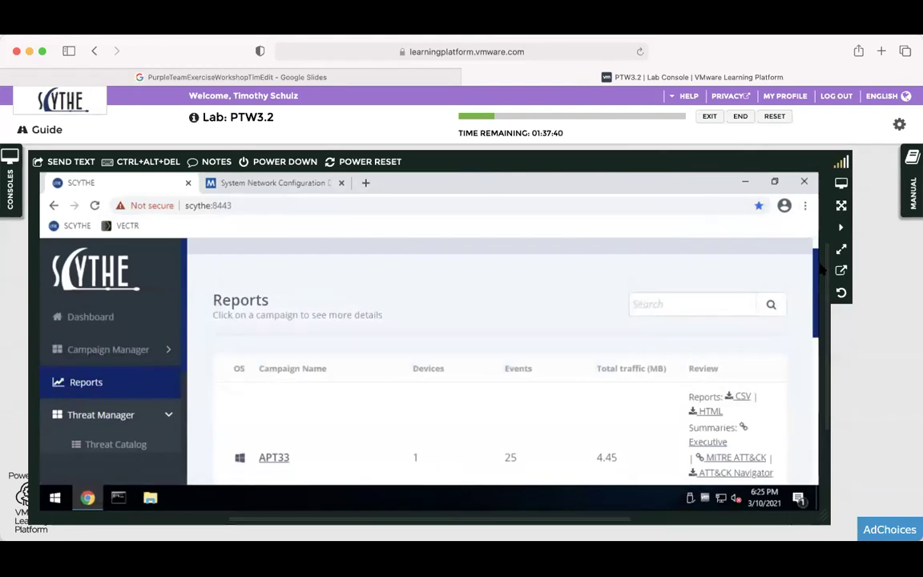
pyautogui.moveTo(819, 280); pyautogui.dragTo(809, 354)
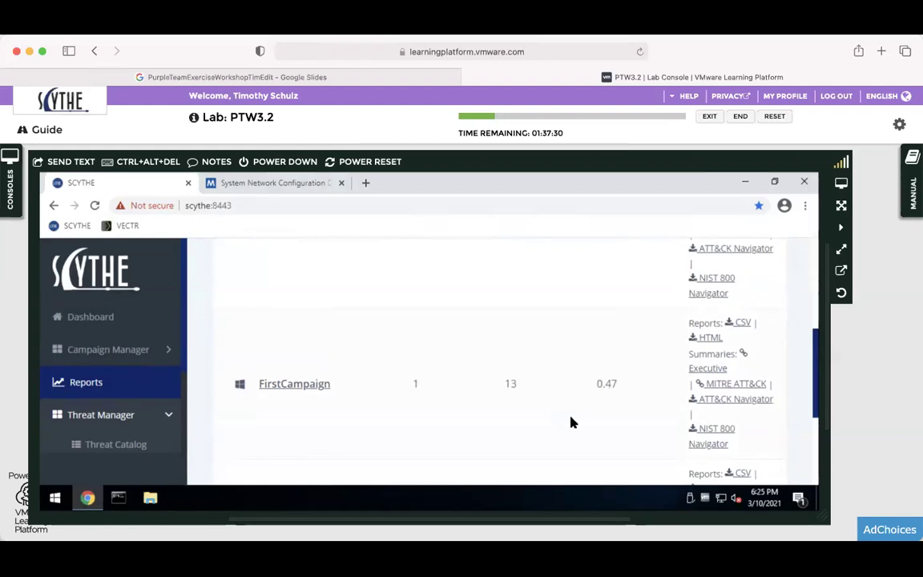
pyautogui.moveTo(480, 377); pyautogui.dragTo(546, 385)
pyautogui.click(817, 282)
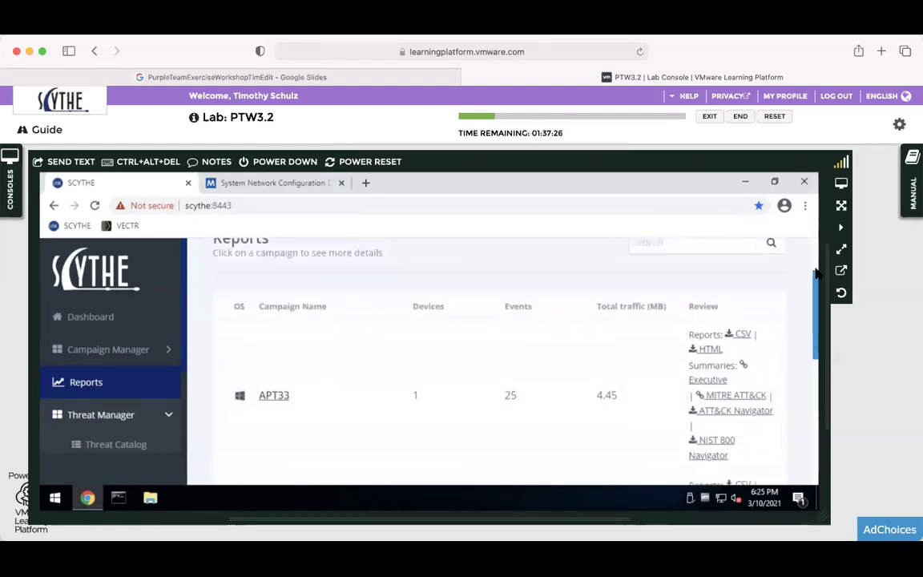
pyautogui.scroll(-2, 809, 321)
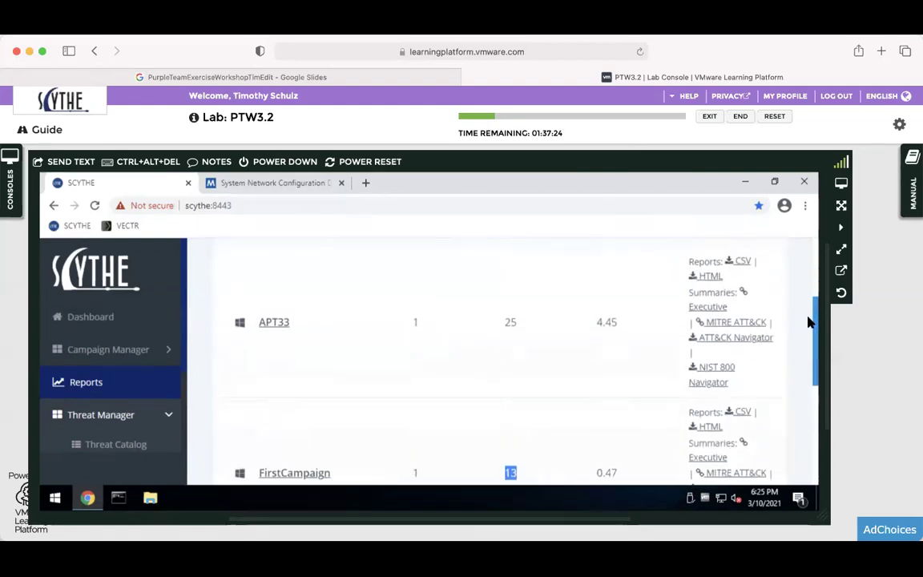
pyautogui.scroll(-1, 805, 346)
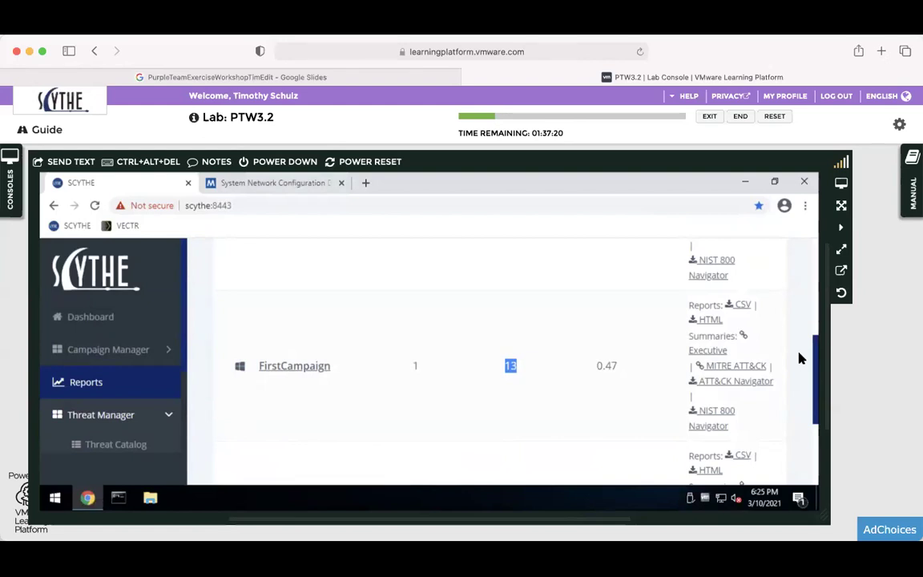
# Recheck the manual, then download FirstCampaign's CSV report.
pyautogui.click(912, 192)
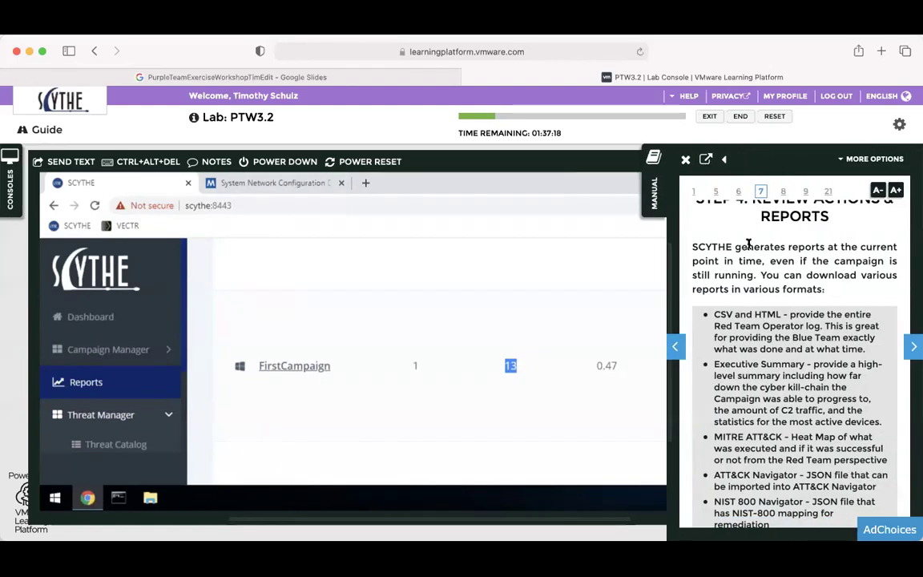
pyautogui.scroll(-2, 713, 293)
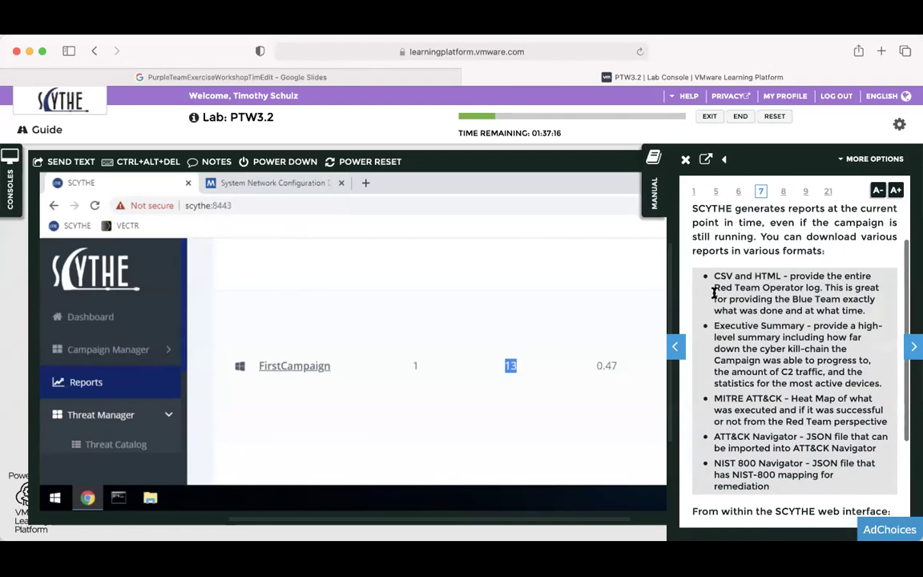
pyautogui.scroll(-1, 713, 294)
pyautogui.click(655, 194)
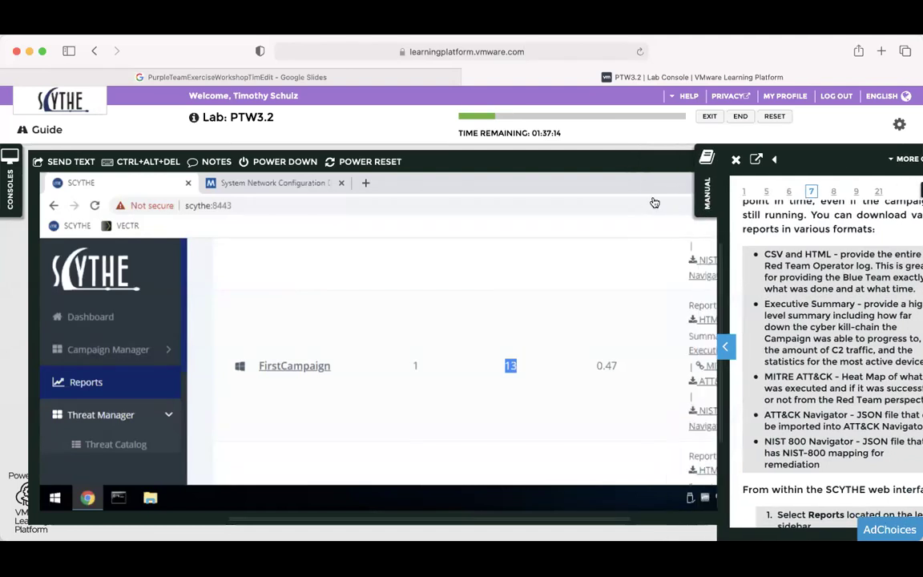
pyautogui.click(740, 307)
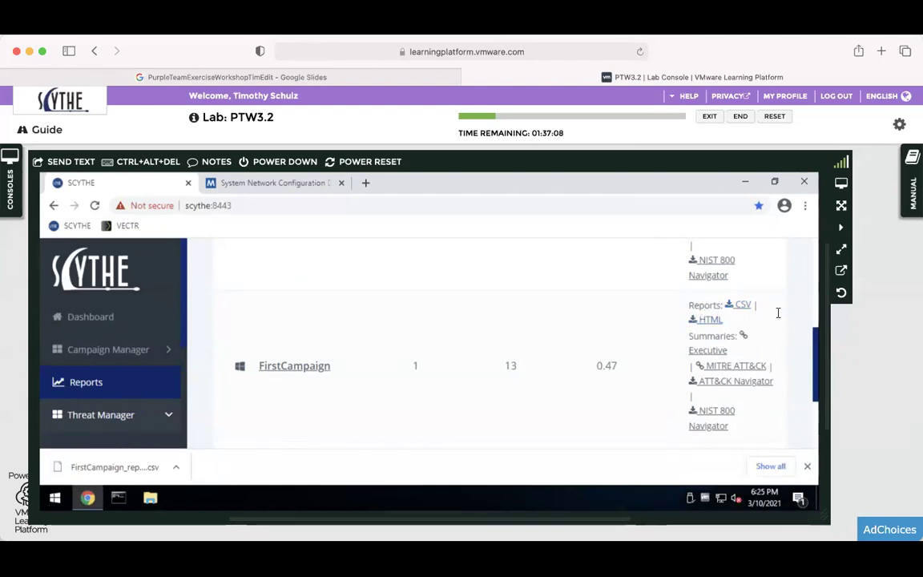
pyautogui.click(711, 320)
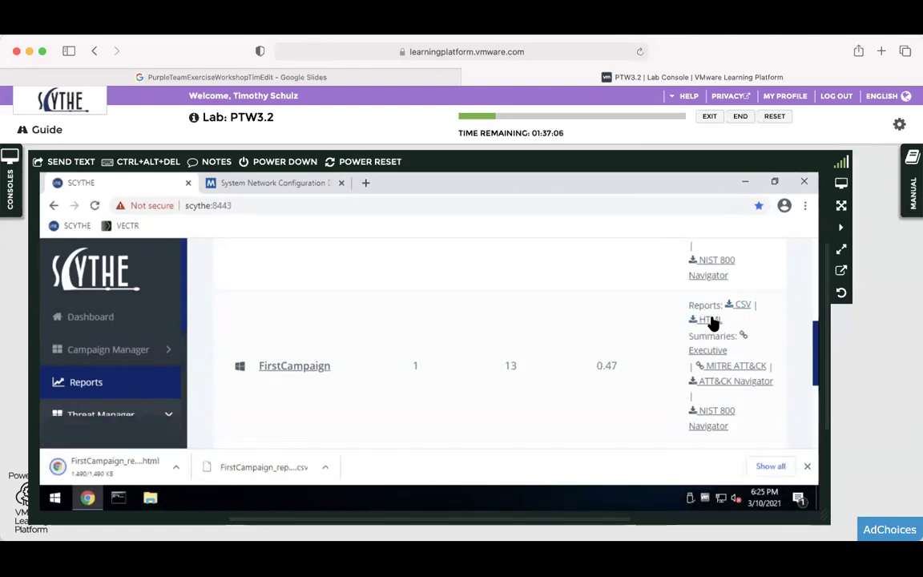
pyautogui.click(107, 477)
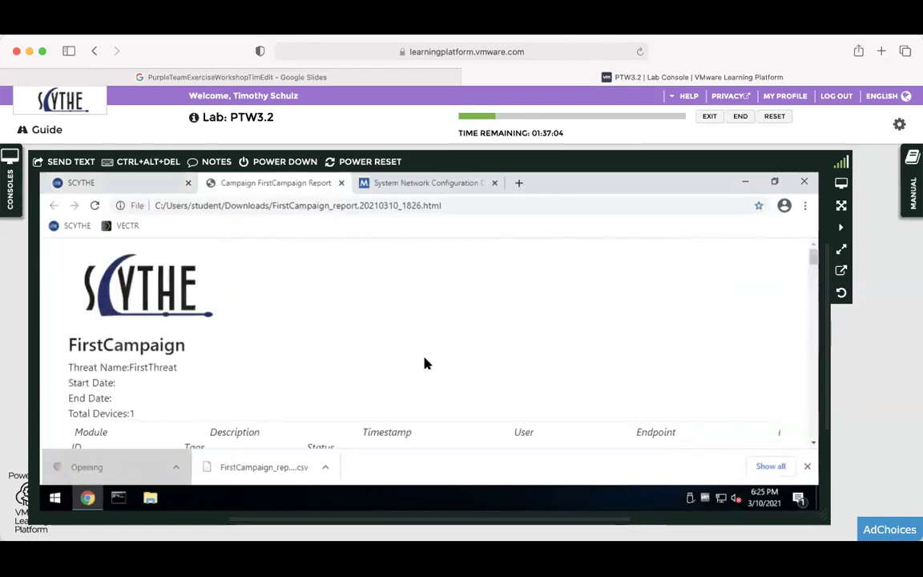
pyautogui.scroll(-1, 459, 345)
pyautogui.scroll(-1, 560, 320)
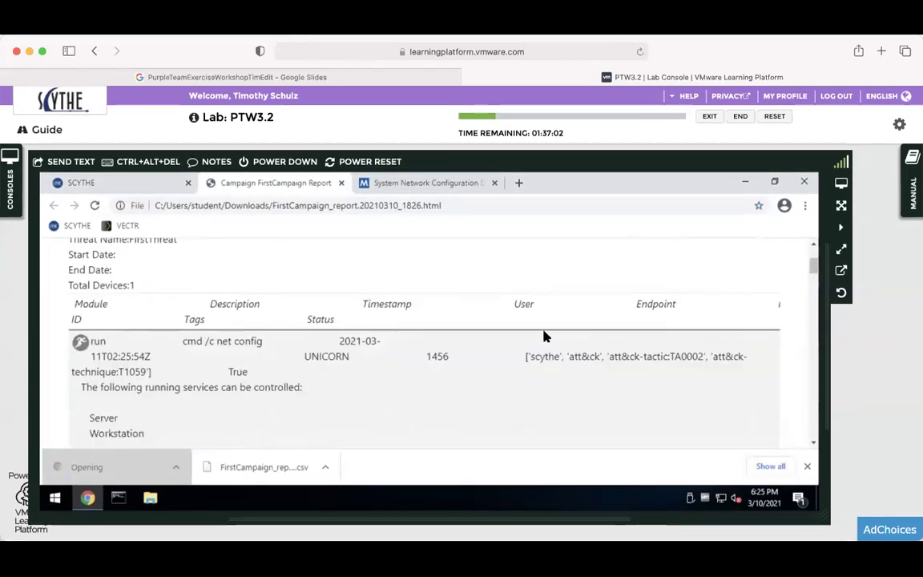
pyautogui.scroll(-3, 543, 336)
pyautogui.scroll(-10, 544, 336)
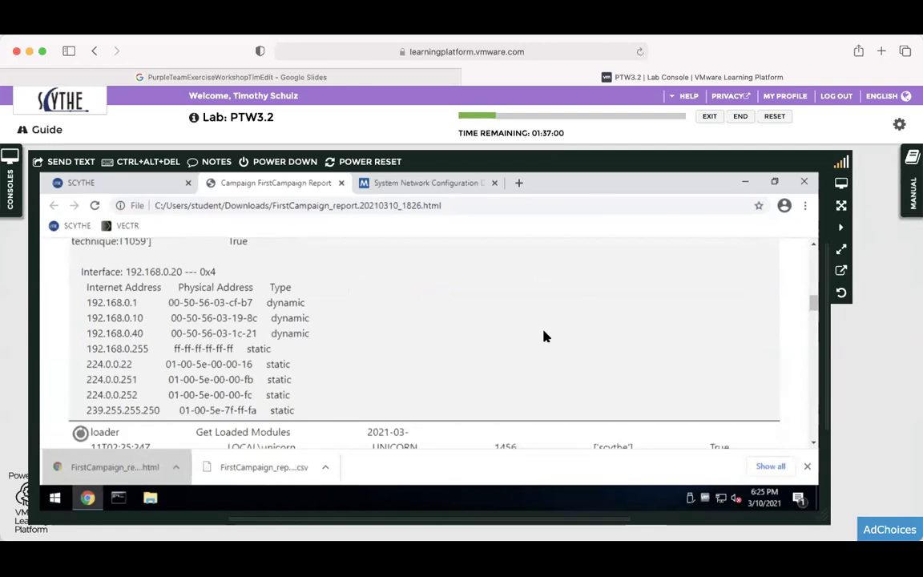
pyautogui.scroll(-10, 406, 348)
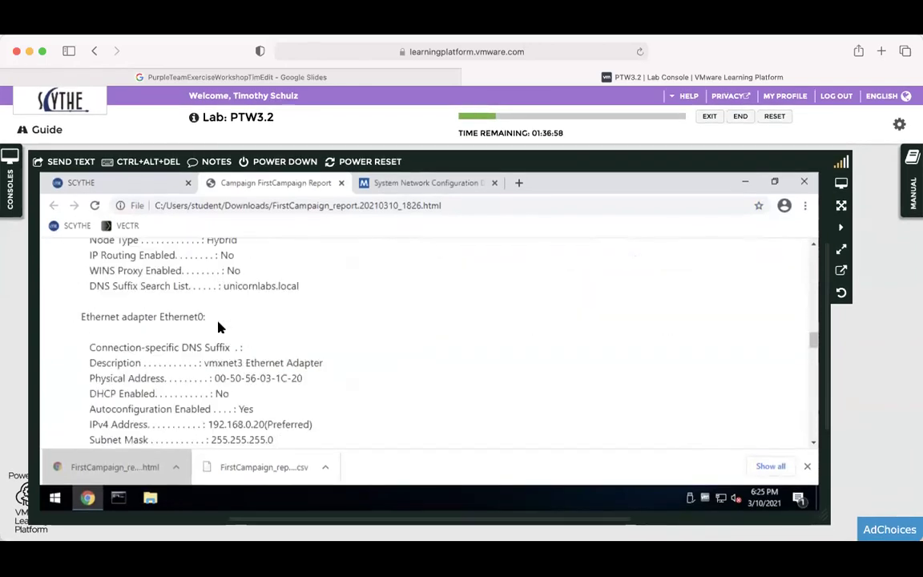
pyautogui.scroll(-10, 221, 327)
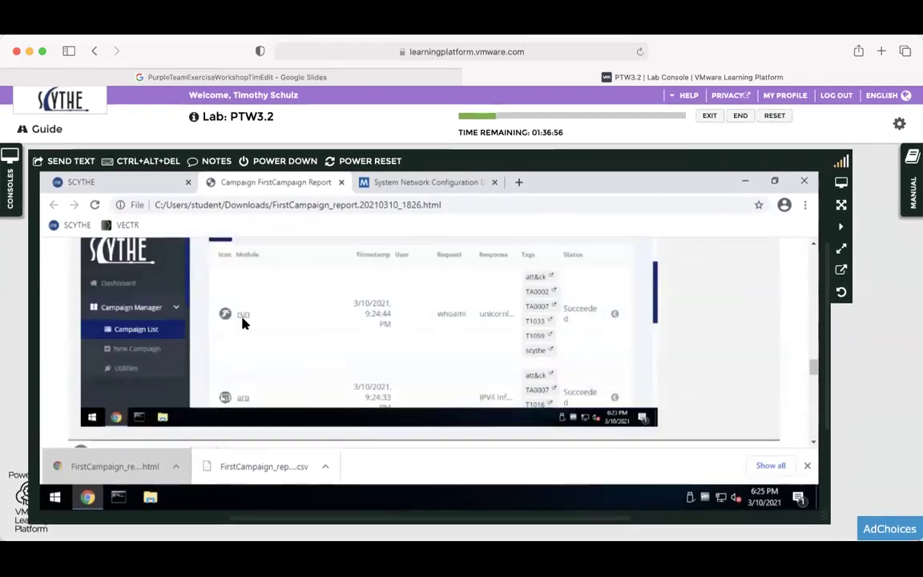
pyautogui.scroll(5, 384, 306)
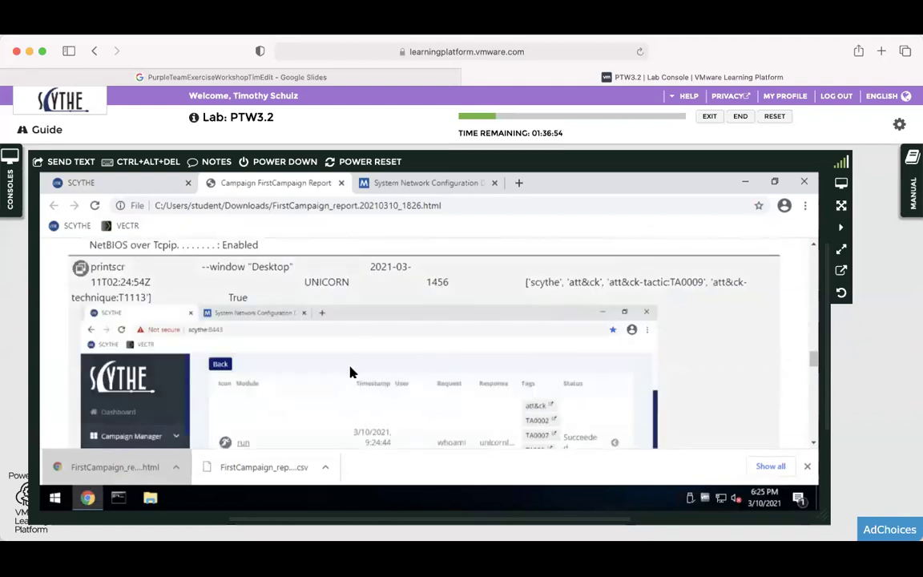
pyautogui.scroll(-5, 392, 309)
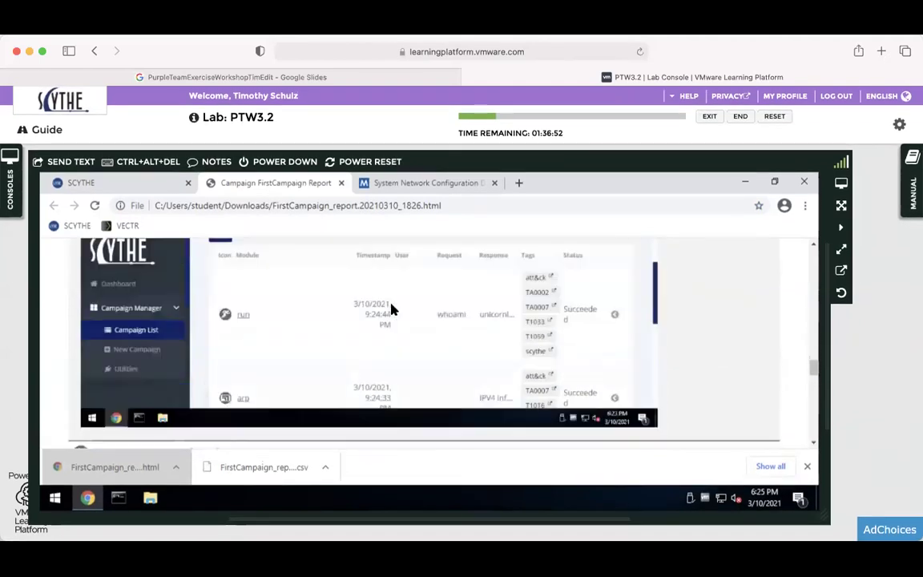
pyautogui.click(340, 183)
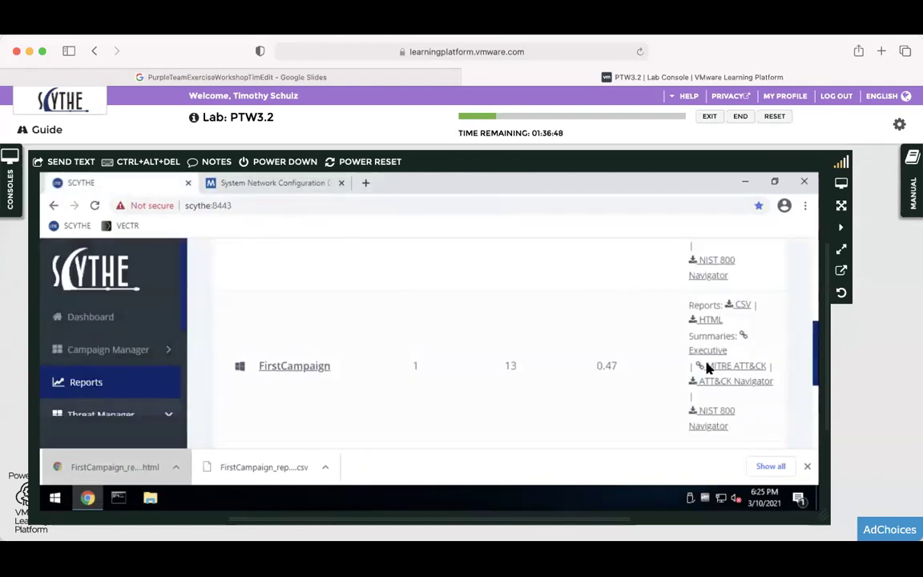
# Read FirstCampaign's executive summary report (High impact, 13 actions), then close its tab.
pyautogui.click(709, 351)
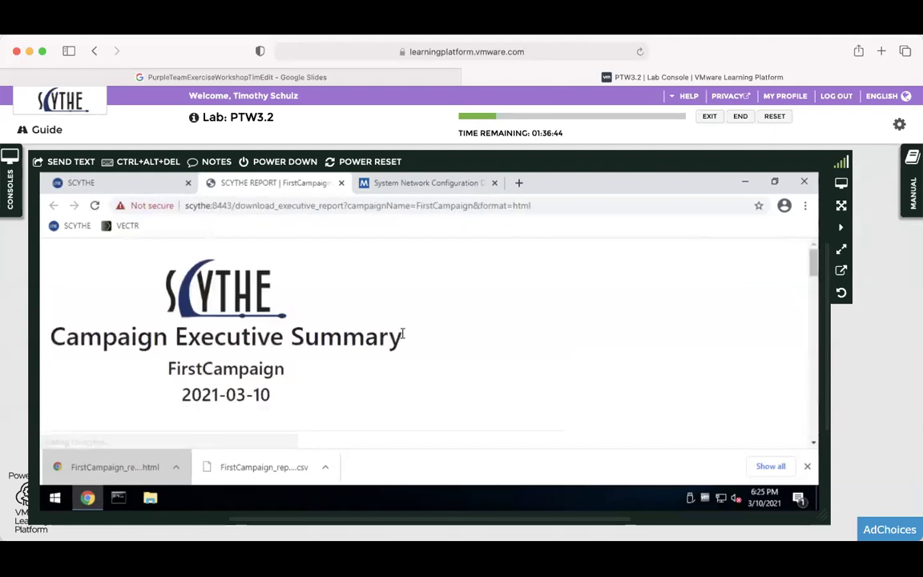
pyautogui.moveTo(811, 266)
pyautogui.mouseDown()
pyautogui.moveTo(803, 313)
pyautogui.moveTo(806, 258)
pyautogui.mouseUp()
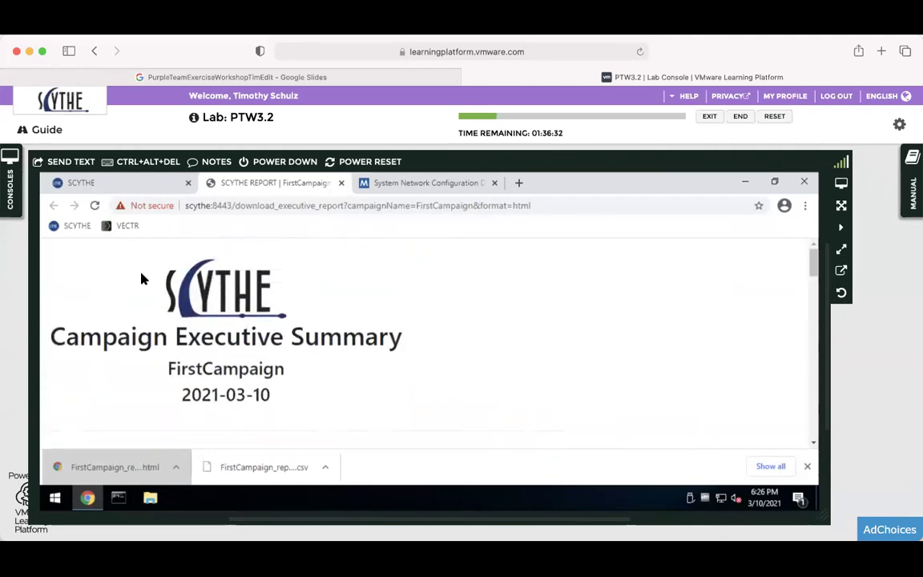
pyautogui.moveTo(126, 242); pyautogui.dragTo(289, 280)
pyautogui.click(668, 295)
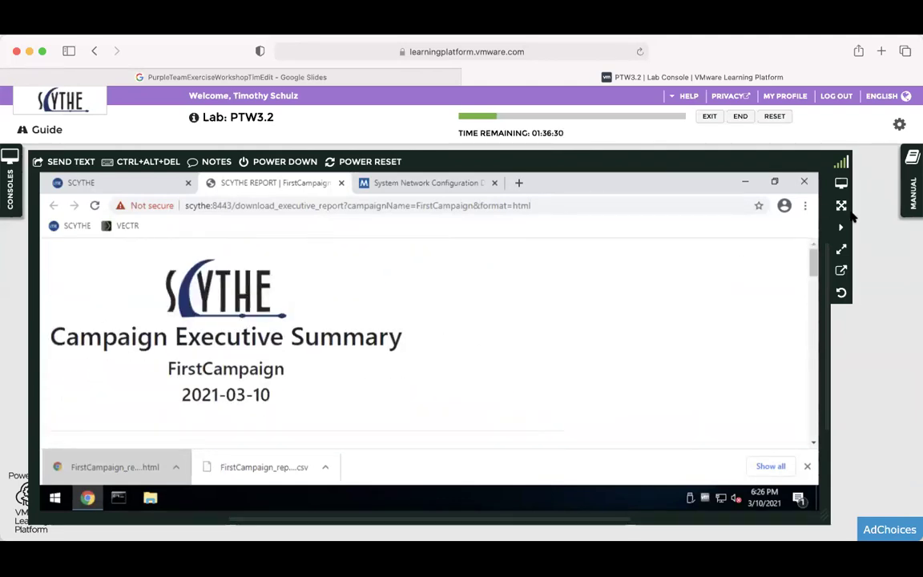
pyautogui.moveTo(813, 258); pyautogui.dragTo(806, 310)
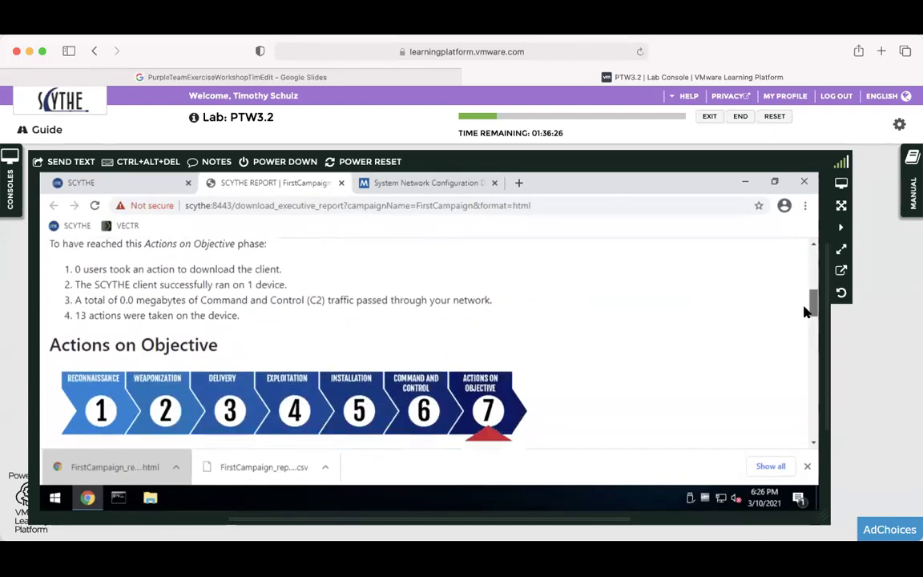
pyautogui.scroll(-3, 806, 311)
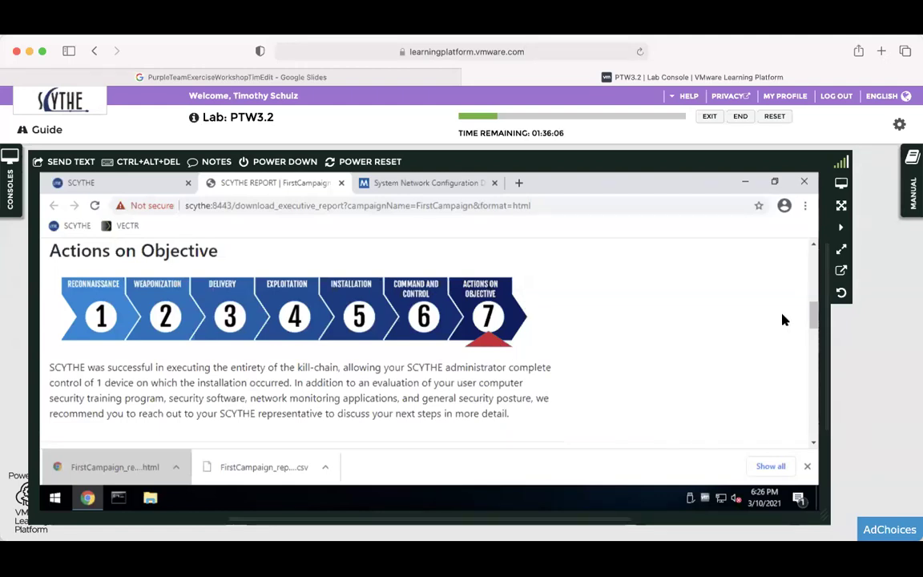
pyautogui.moveTo(814, 319); pyautogui.dragTo(809, 271)
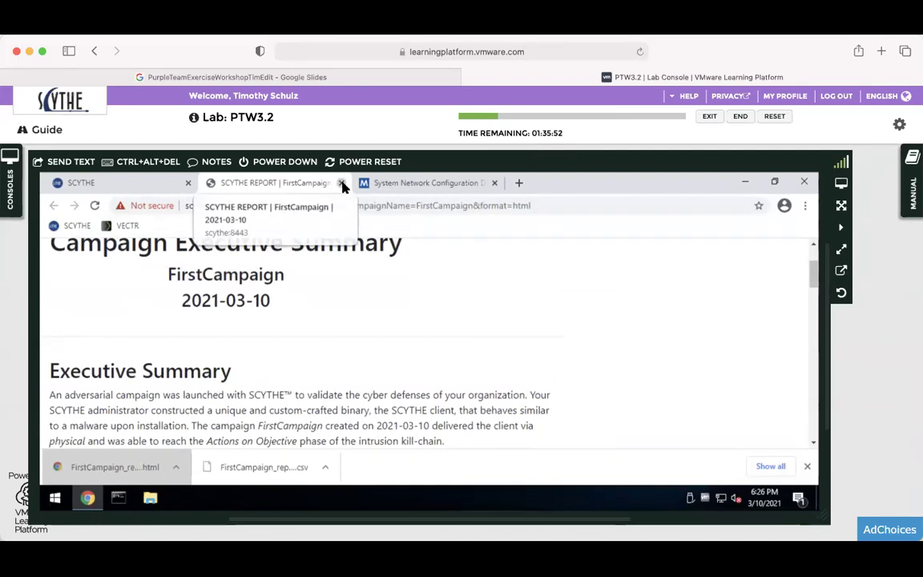
pyautogui.click(340, 184)
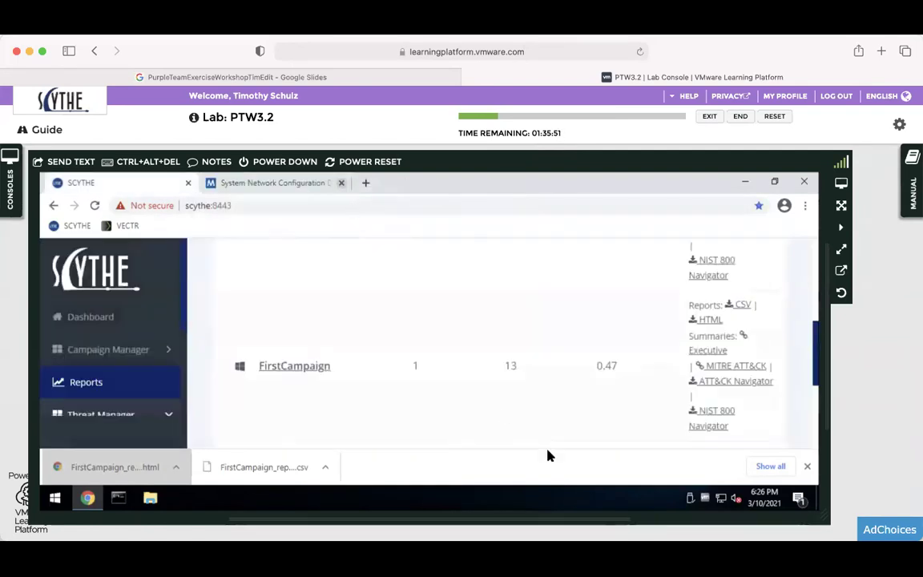
# Review FirstCampaign's MITRE ATT&CK heat map after dismissing the downloads bar, then close it.
pyautogui.click(744, 369)
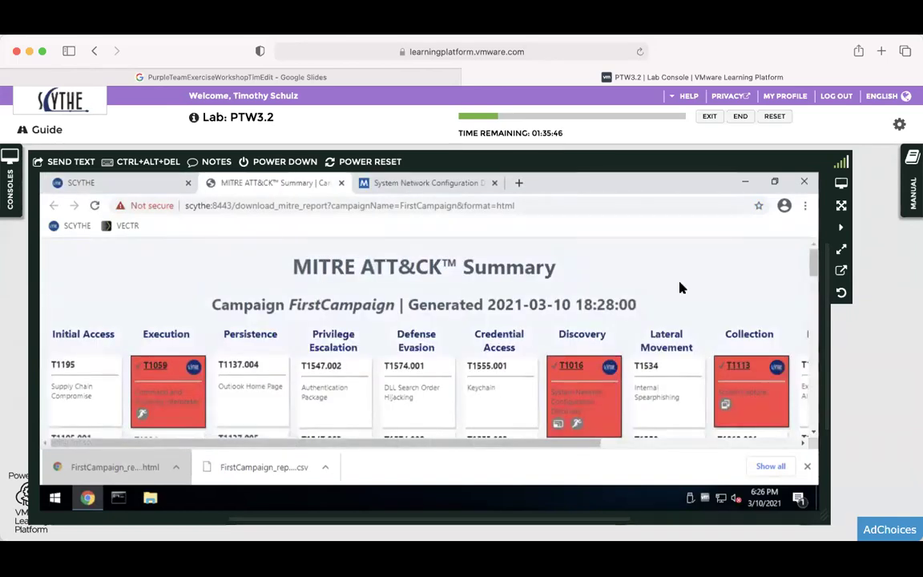
pyautogui.scroll(-1, 720, 379)
pyautogui.scroll(-1, 720, 379)
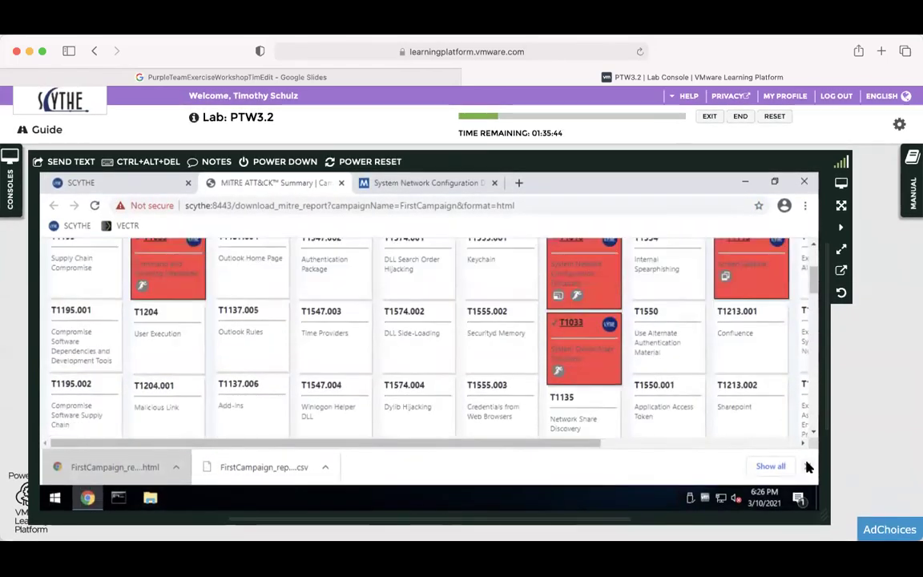
pyautogui.click(807, 466)
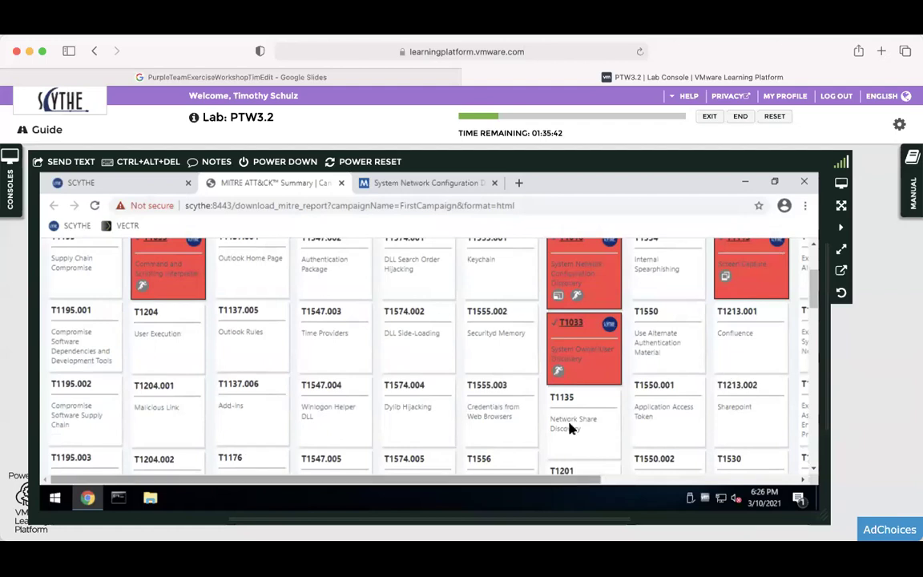
pyautogui.scroll(2, 570, 426)
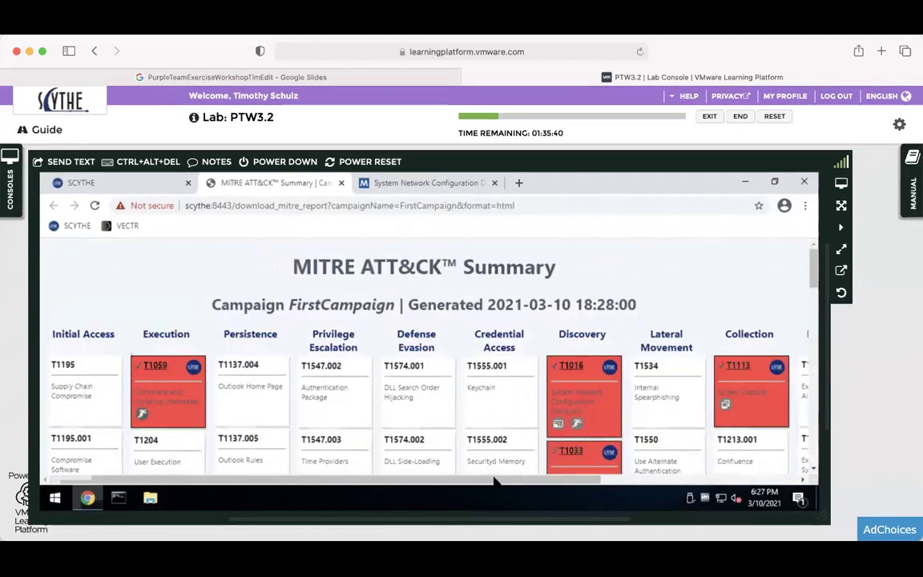
pyautogui.moveTo(524, 481); pyautogui.dragTo(362, 451)
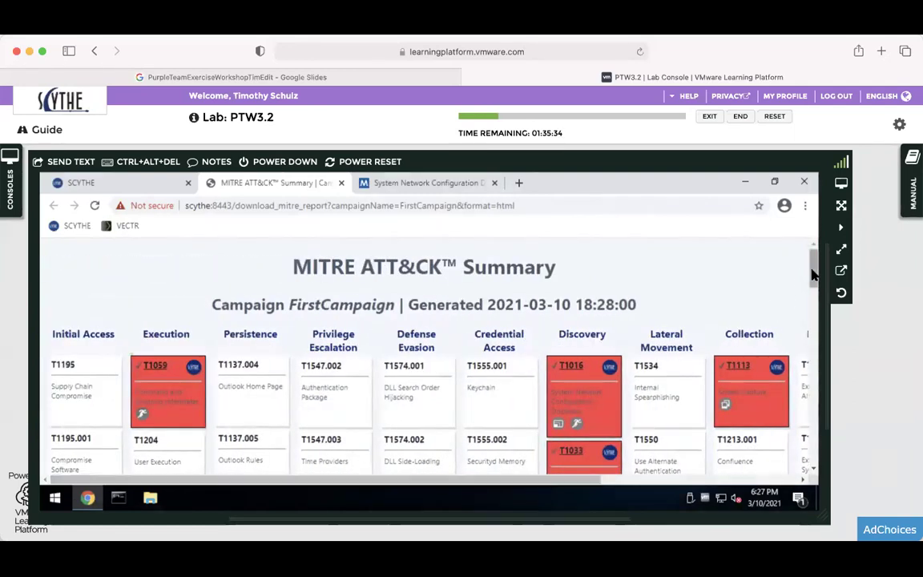
pyautogui.click(807, 346)
pyautogui.moveTo(807, 352); pyautogui.dragTo(811, 264)
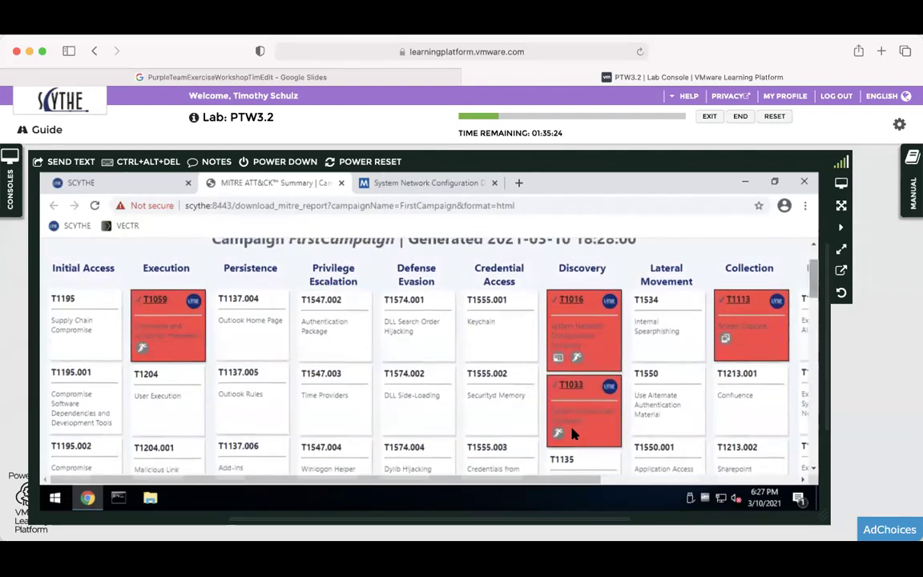
pyautogui.moveTo(576, 481); pyautogui.dragTo(560, 466)
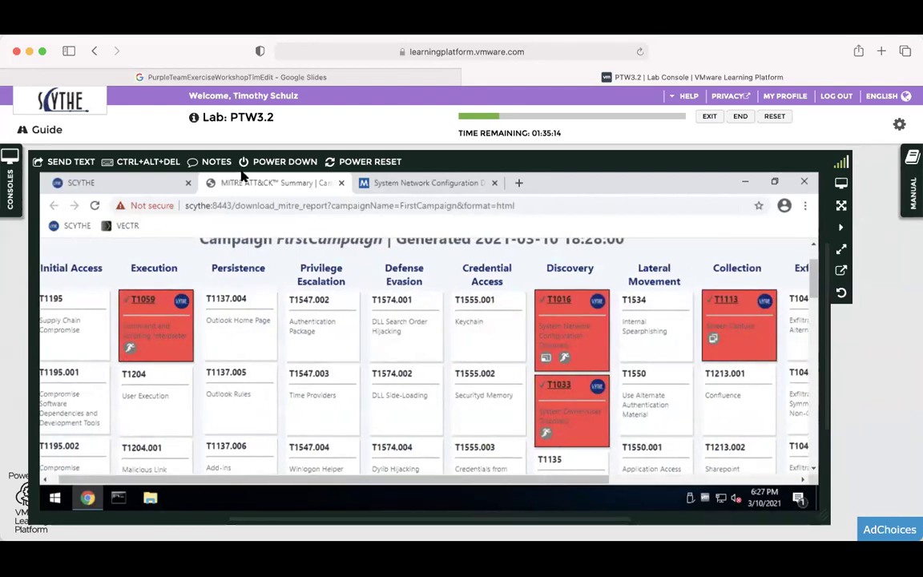
pyautogui.click(341, 184)
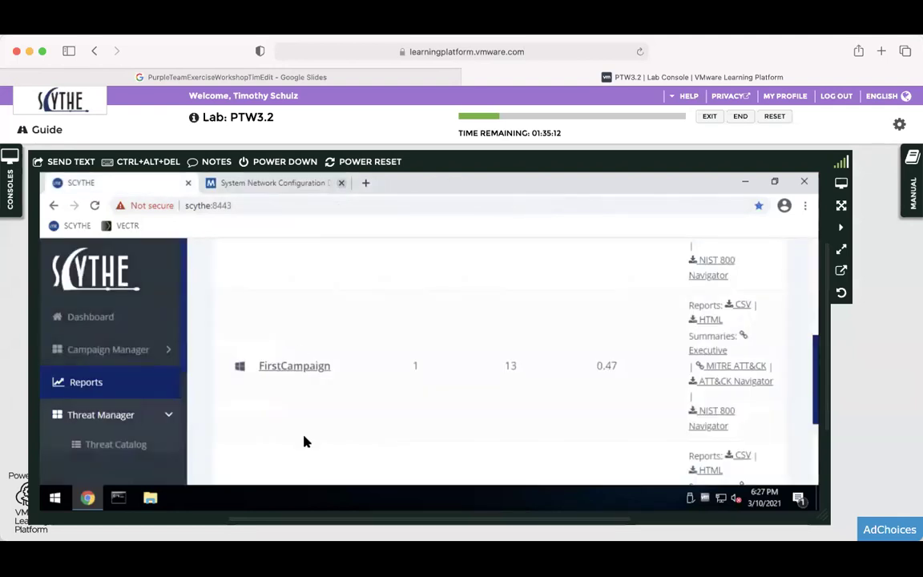
# Download FirstCampaign's ATT&CK Navigator JSON, check manual page 8, then minimize Chrome.
pyautogui.click(727, 382)
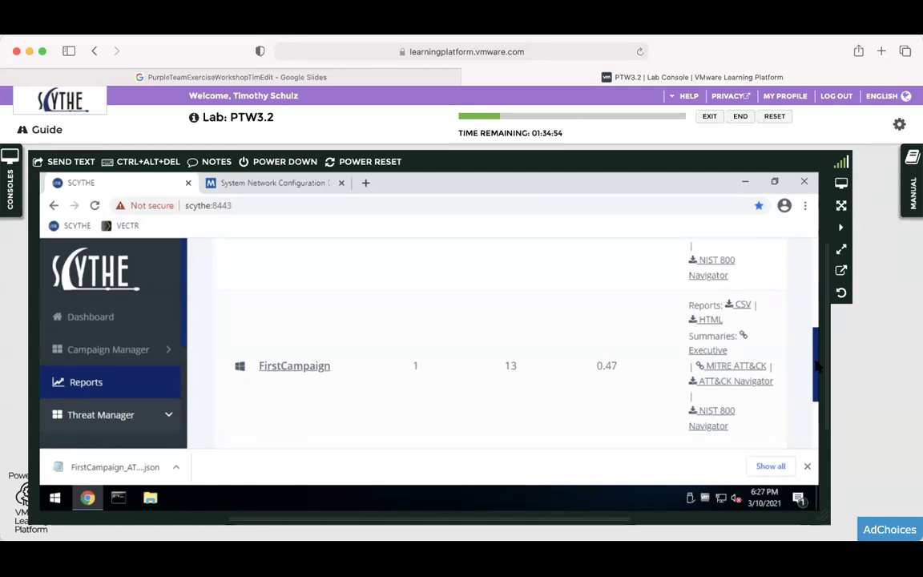
pyautogui.moveTo(817, 365)
pyautogui.mouseDown()
pyautogui.moveTo(812, 391)
pyautogui.moveTo(810, 370)
pyautogui.mouseUp()
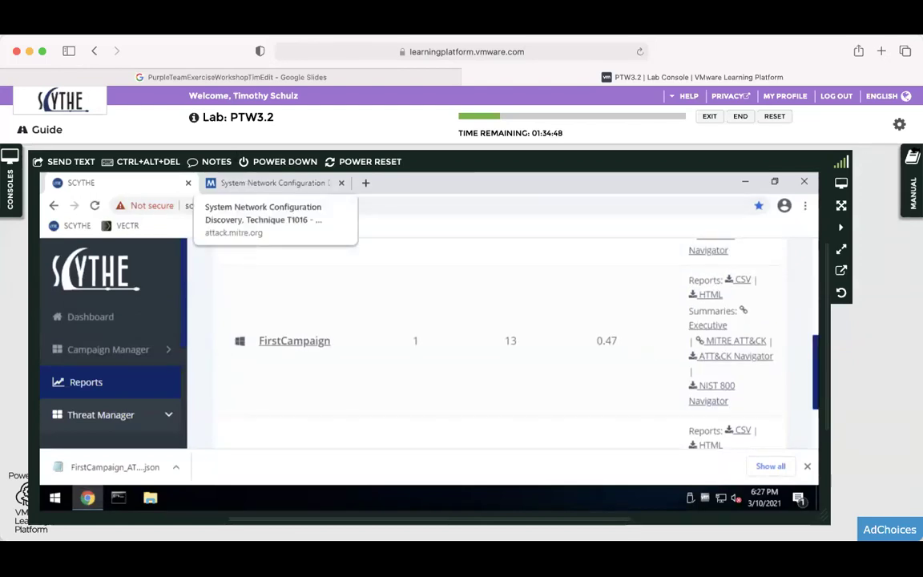
pyautogui.click(914, 167)
pyautogui.scroll(-5, 861, 411)
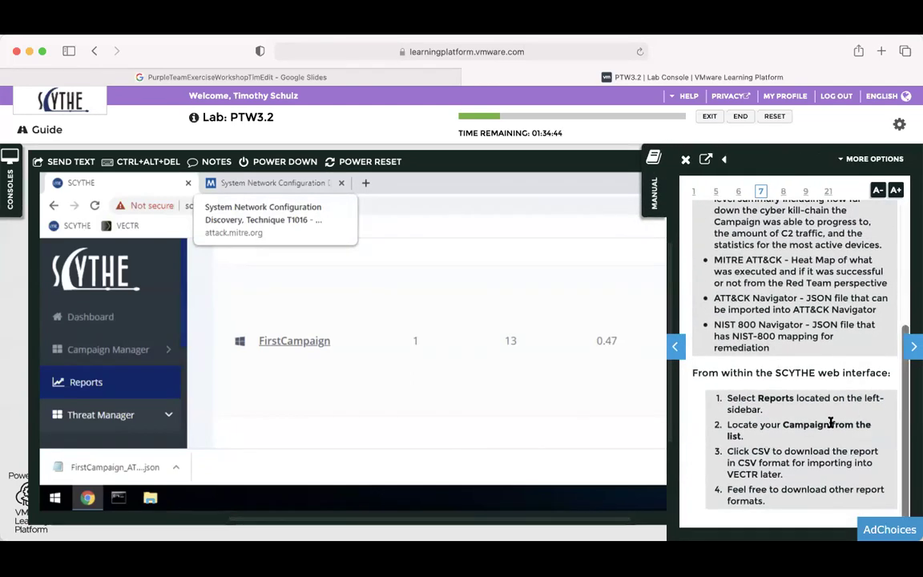
pyautogui.click(912, 346)
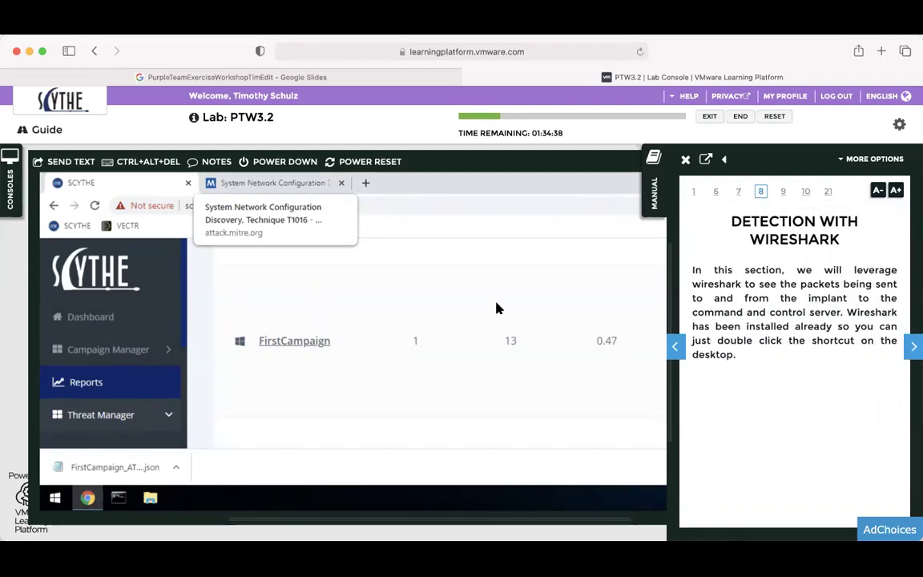
pyautogui.click(658, 172)
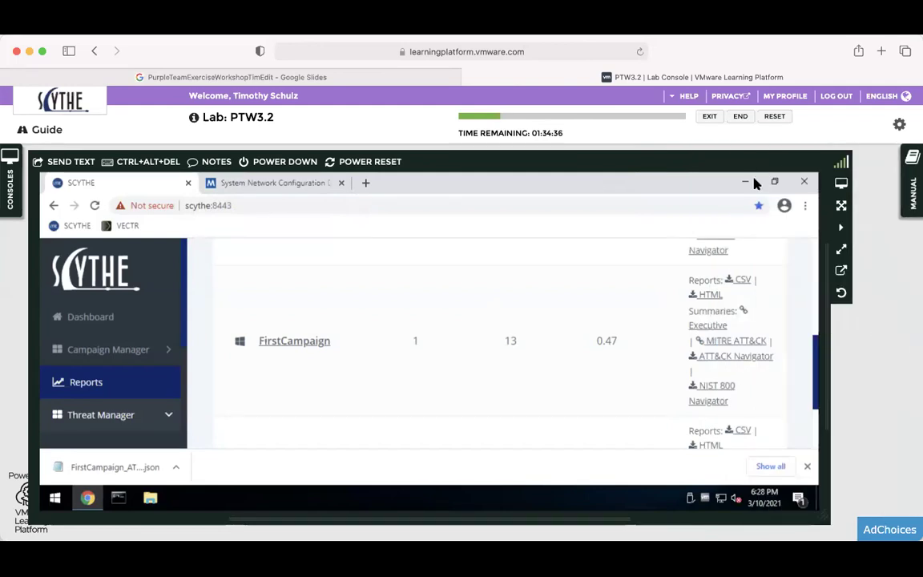
pyautogui.click(746, 182)
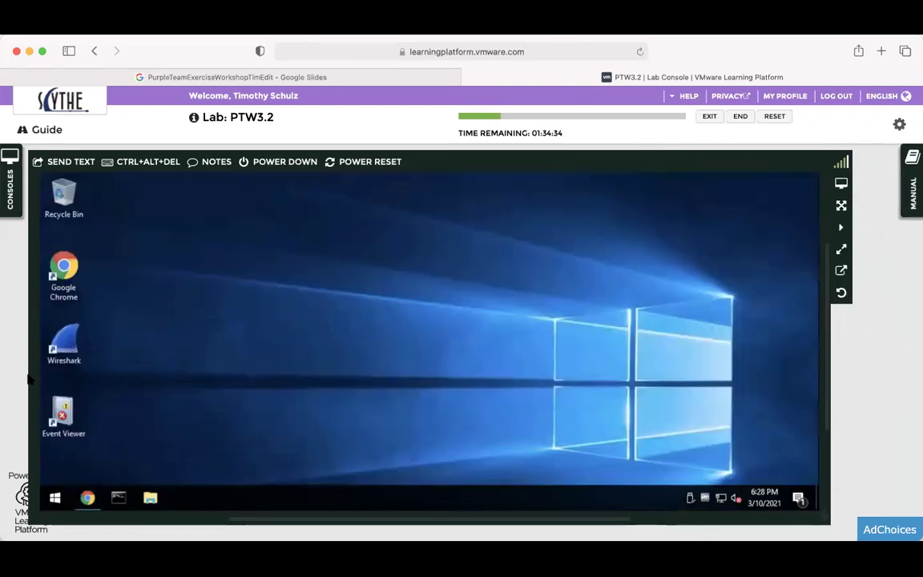
# Select, then deselect, the Wireshark desktop shortcut, and reopen the lab manual at page 8.
pyautogui.click(66, 346)
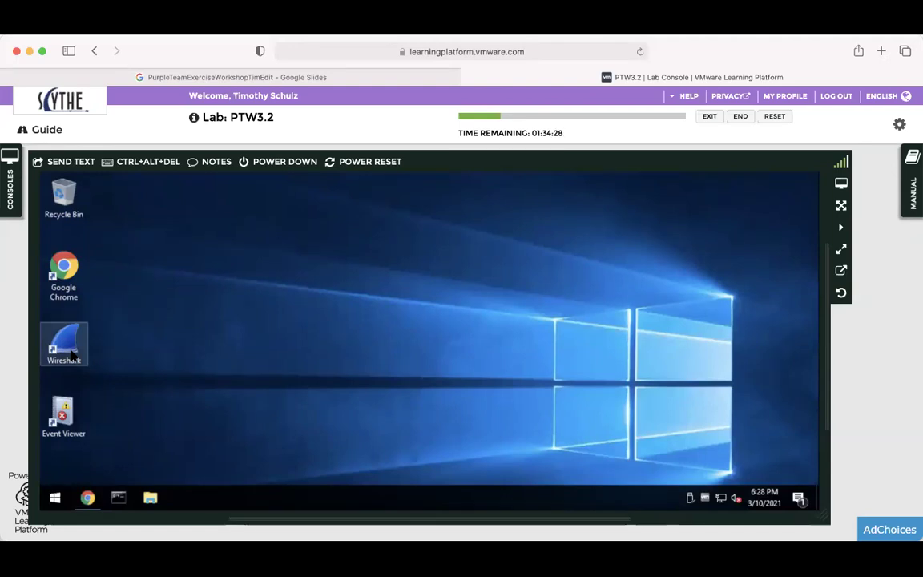
pyautogui.click(462, 249)
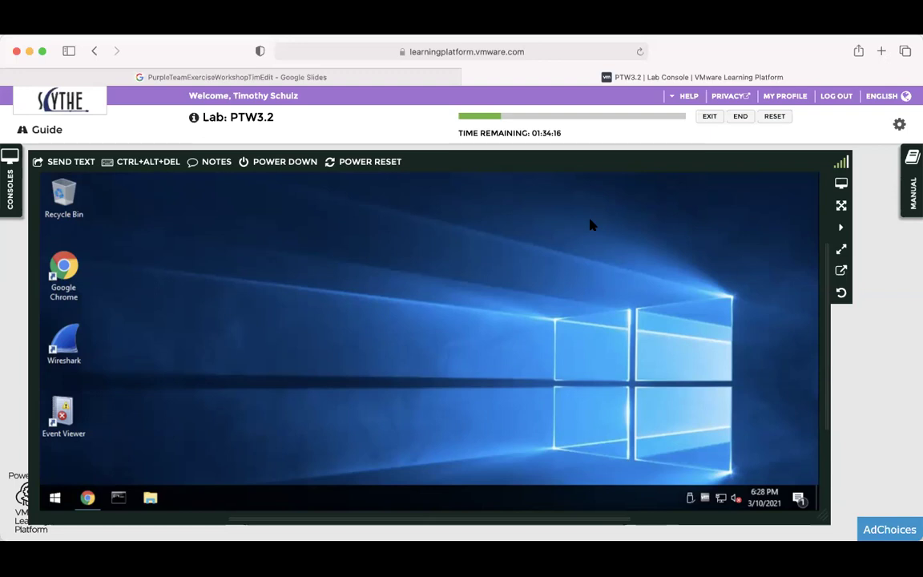
pyautogui.click(911, 185)
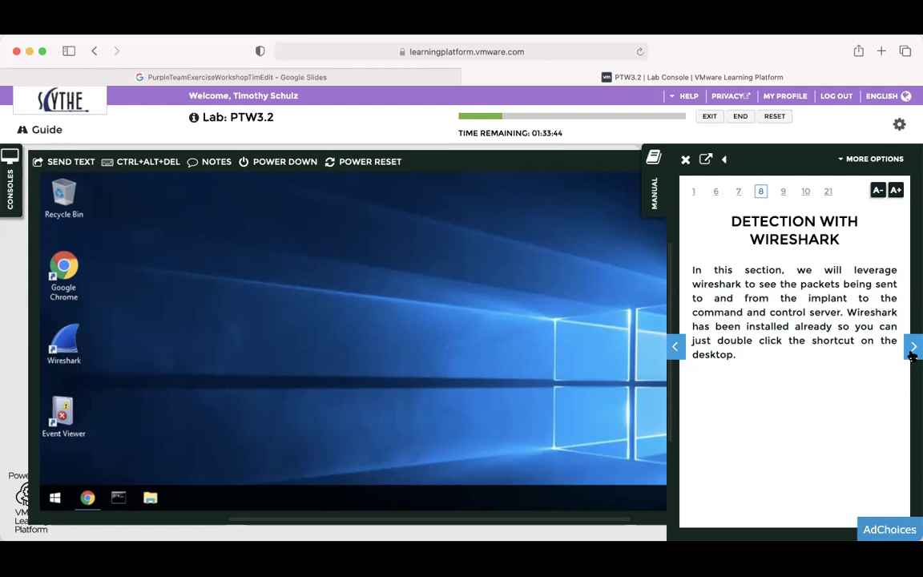
# Advance the manual past Using Wireshark to page 10, Cyber Threat Intelligence - Orangeworm.
pyautogui.click(912, 350)
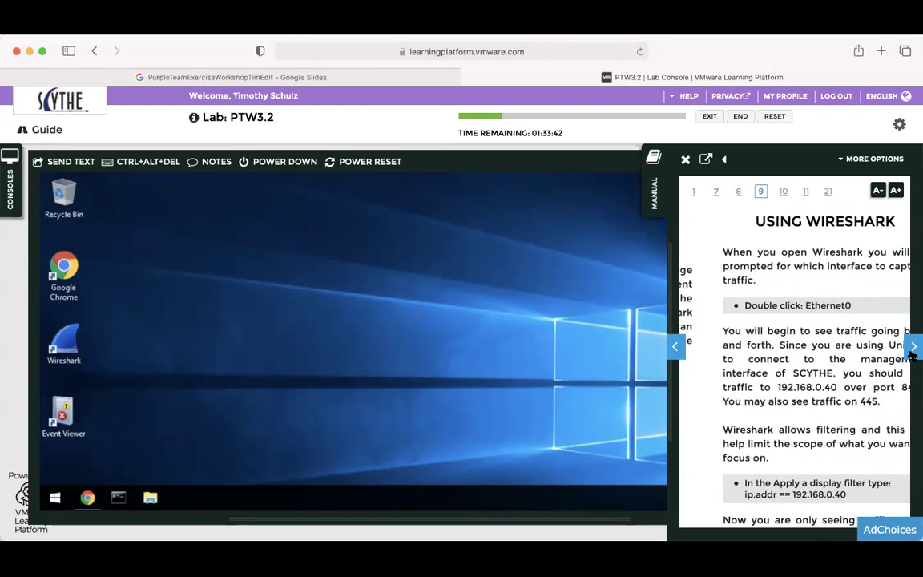
pyautogui.scroll(-1, 860, 336)
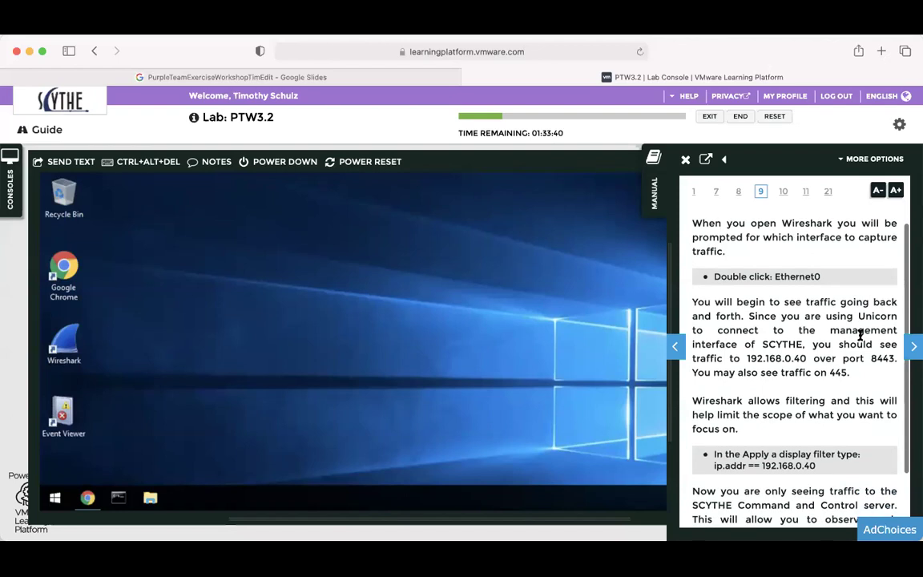
pyautogui.scroll(1, 860, 336)
pyautogui.scroll(-3, 860, 337)
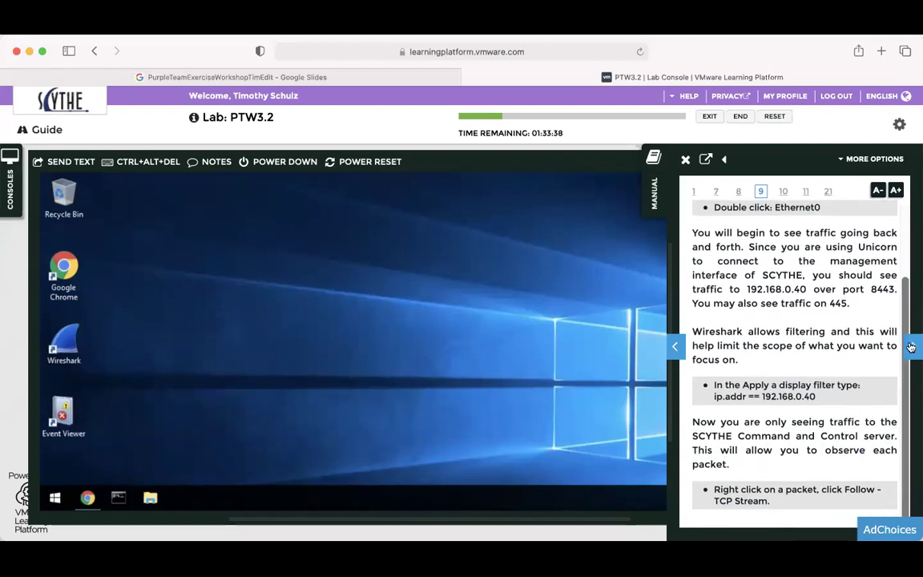
pyautogui.click(912, 346)
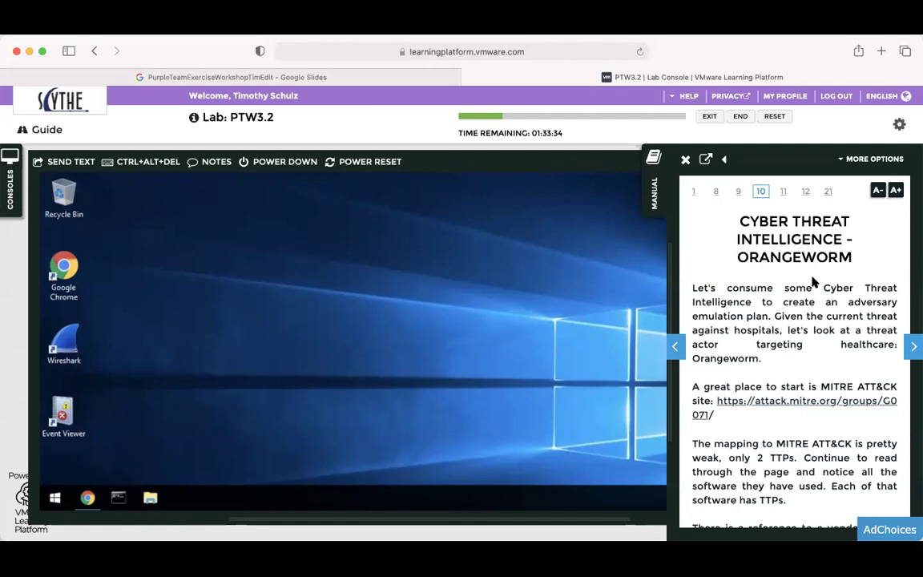
pyautogui.scroll(-3, 862, 257)
pyautogui.scroll(3, 862, 256)
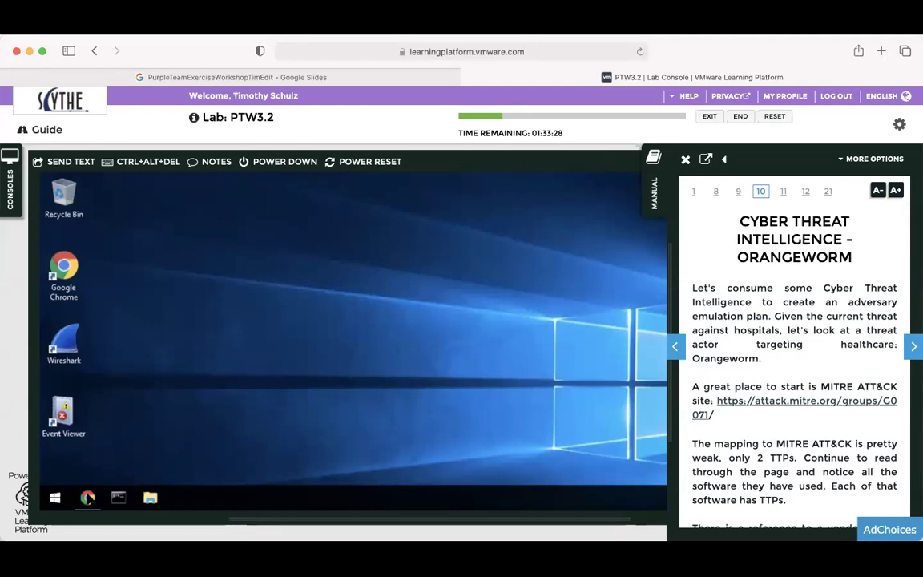
# Restore the SCYTHE browser and follow the attack.mitre.org/groups/G0071 link.
pyautogui.moveTo(90, 501)
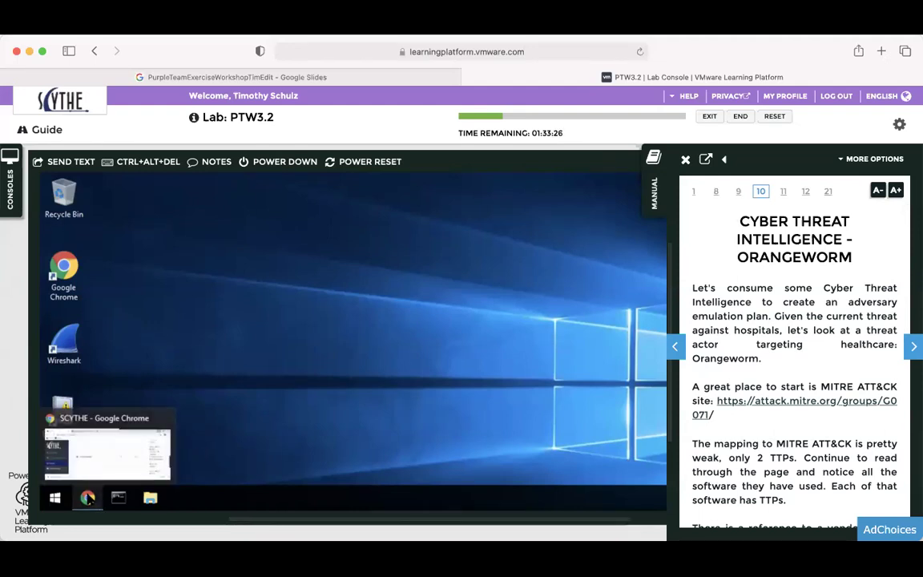
pyautogui.click(87, 499)
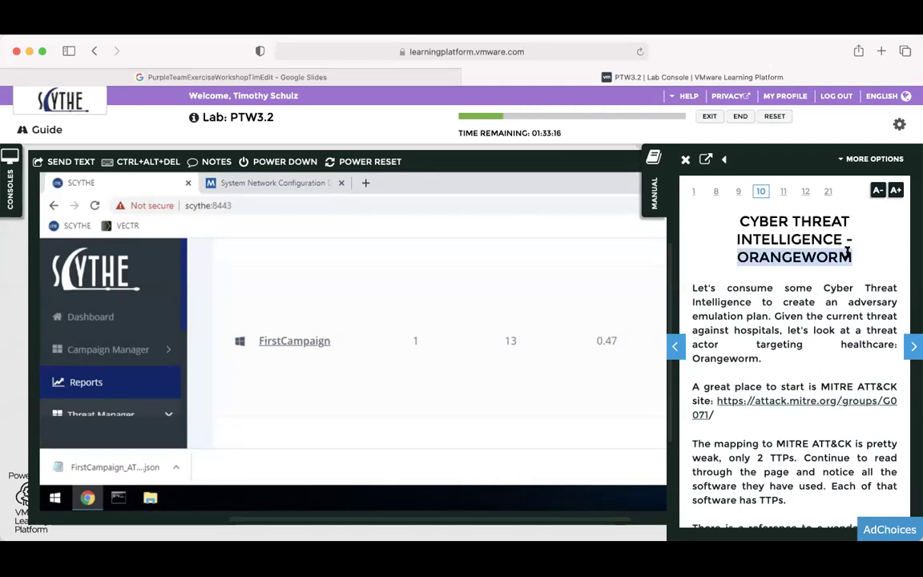
pyautogui.scroll(-2, 847, 251)
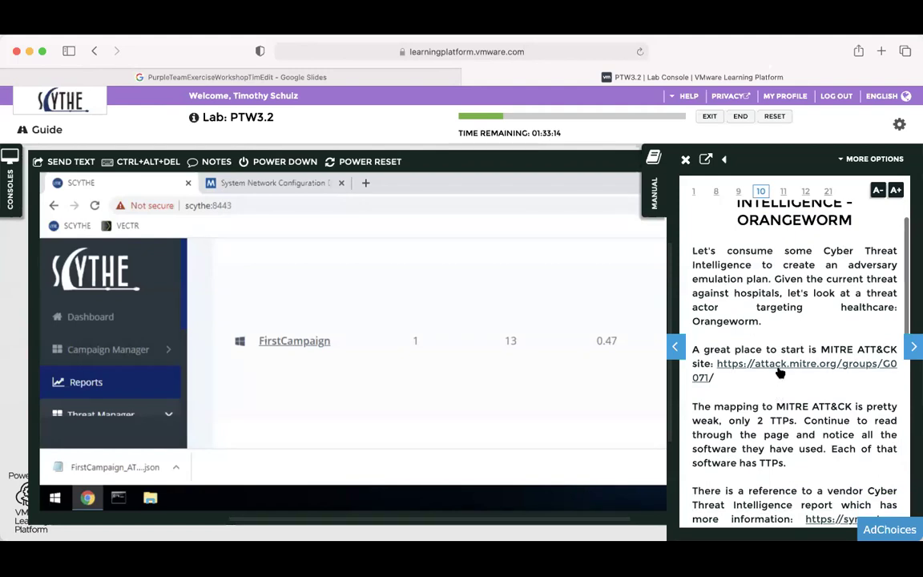
pyautogui.click(778, 366)
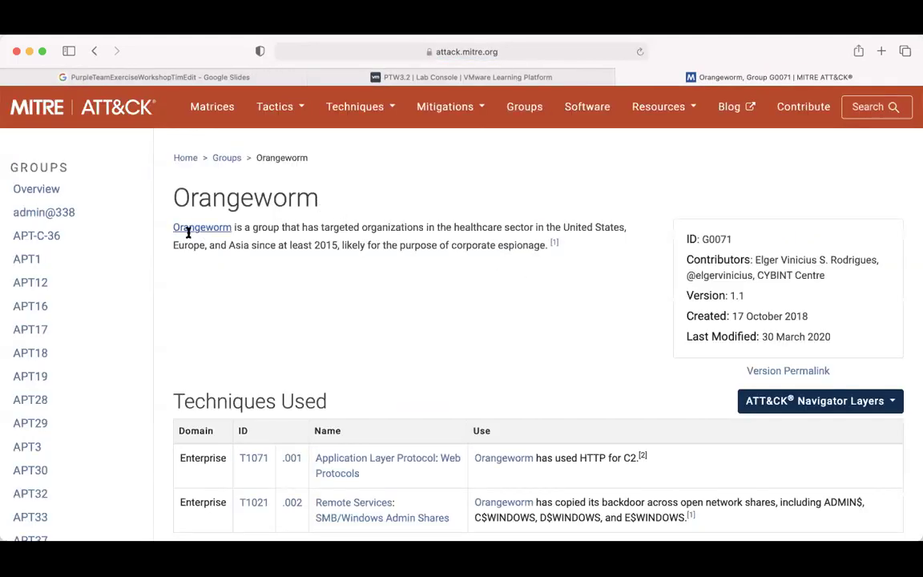
# Scroll through Orangeworm's Techniques Used (T1071.001, T1021.002) and Software tables.
pyautogui.scroll(-3, 574, 260)
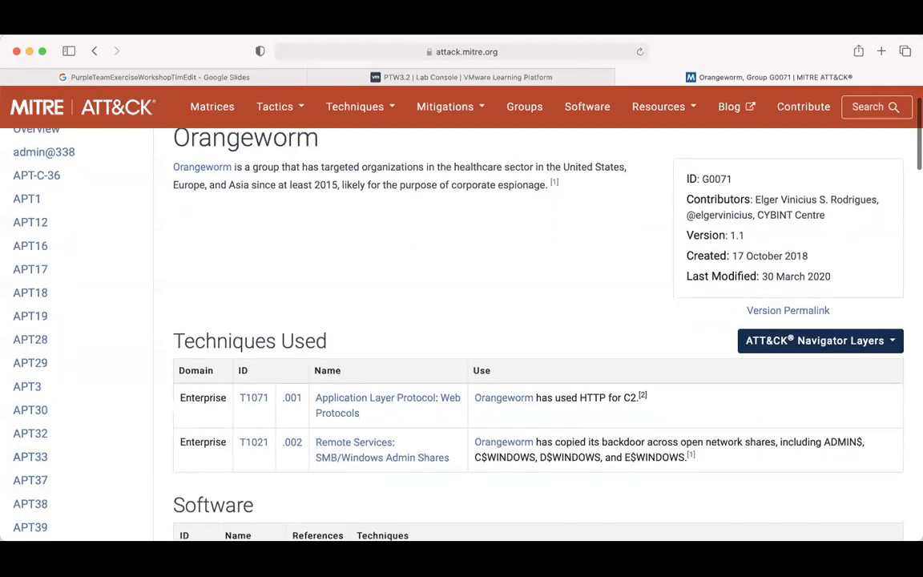
pyautogui.scroll(-1, 329, 372)
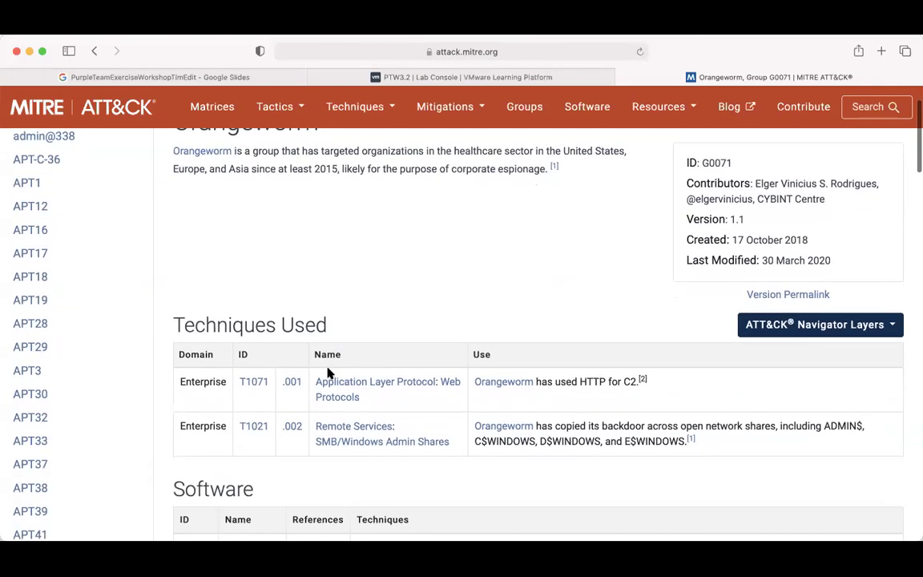
pyautogui.scroll(-10, 251, 291)
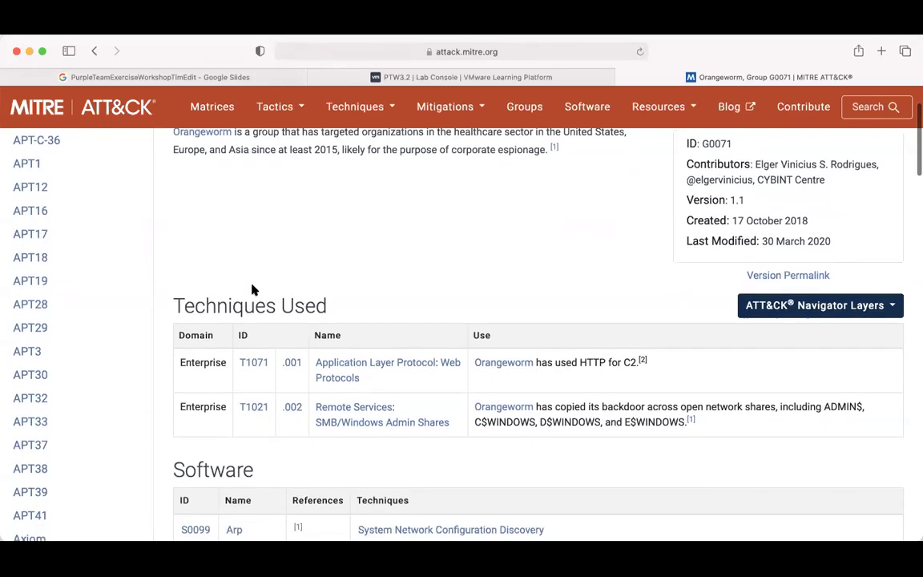
pyautogui.scroll(-5, 175, 250)
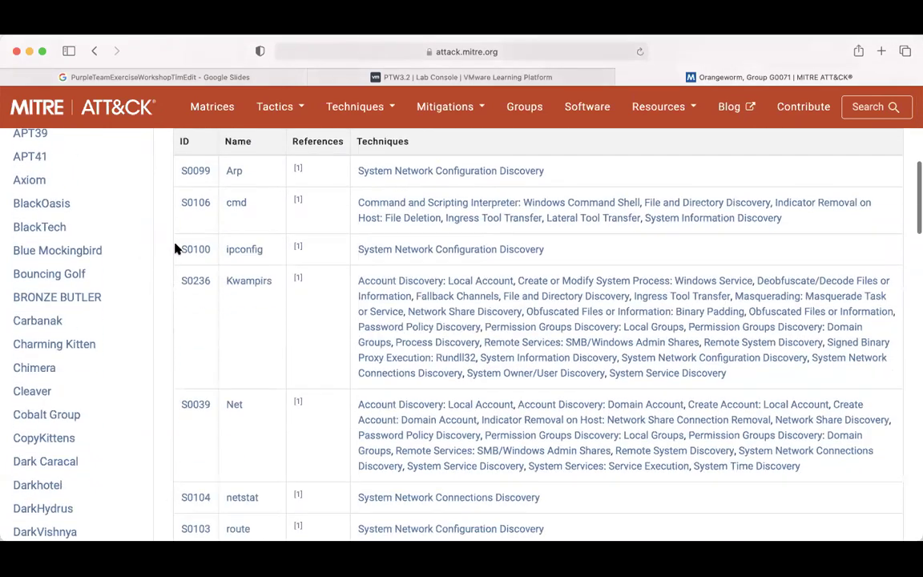
pyautogui.scroll(3, 174, 250)
pyautogui.scroll(-3, 176, 249)
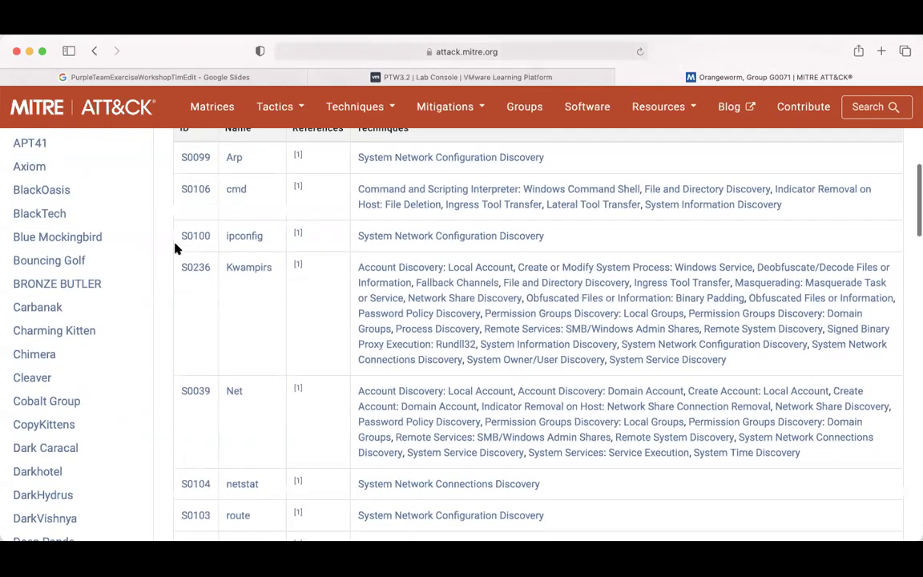
pyautogui.scroll(4, 176, 249)
pyautogui.scroll(-8, 176, 249)
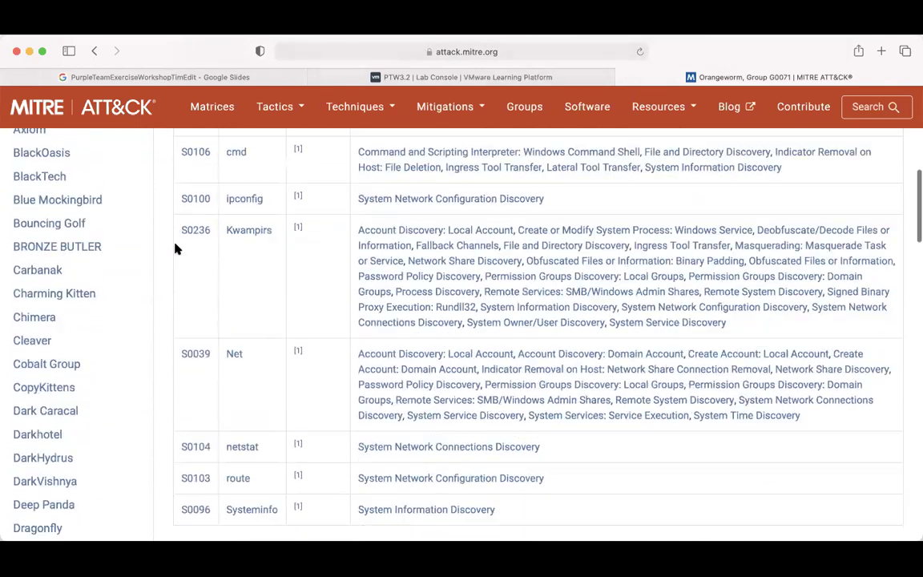
pyautogui.scroll(12, 160, 338)
pyautogui.scroll(6, 159, 337)
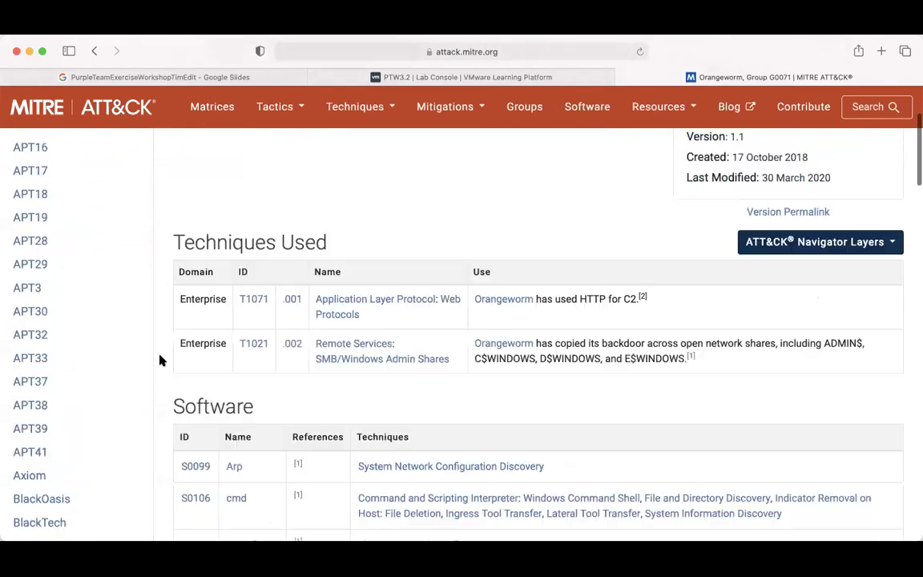
pyautogui.scroll(-8, 313, 298)
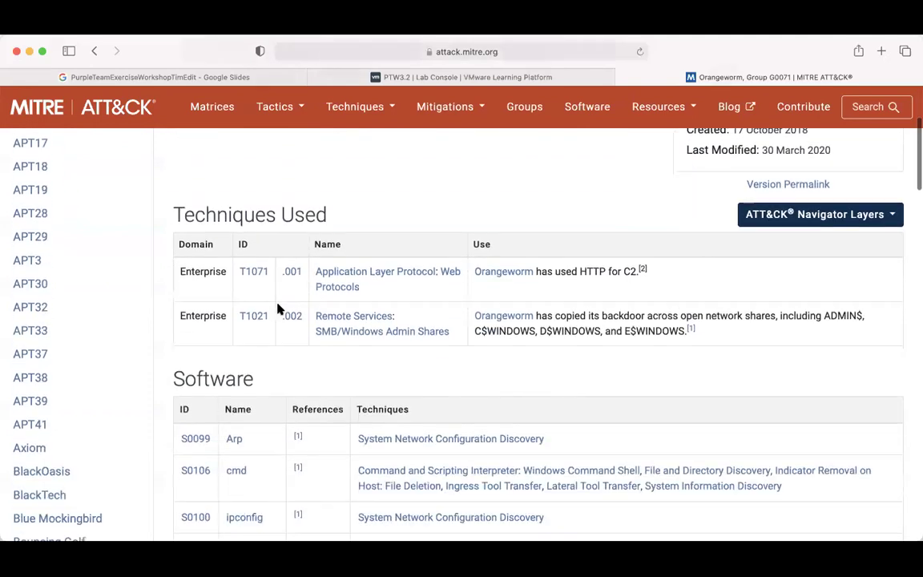
pyautogui.scroll(8, 167, 243)
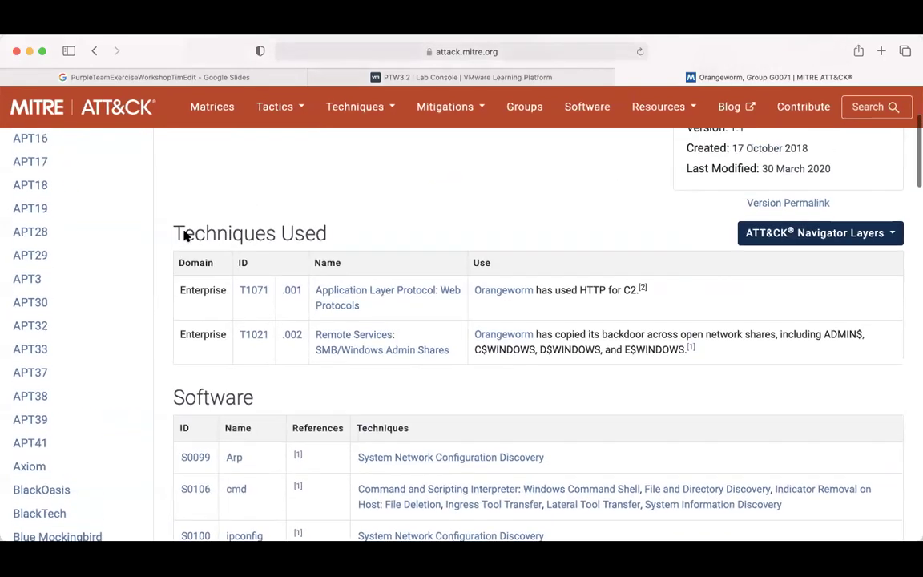
# Highlight Orangeworm's name and description, recheck the tables, and return to the PTW3.2 Lab Console.
pyautogui.moveTo(176, 200); pyautogui.dragTo(290, 227)
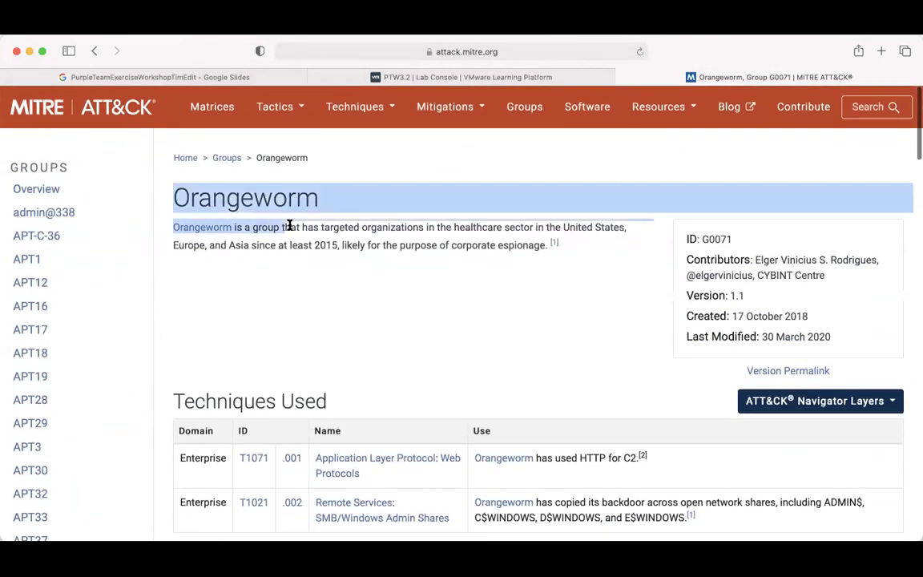
pyautogui.click(336, 221)
pyautogui.scroll(-10, 175, 322)
pyautogui.scroll(-10, 175, 322)
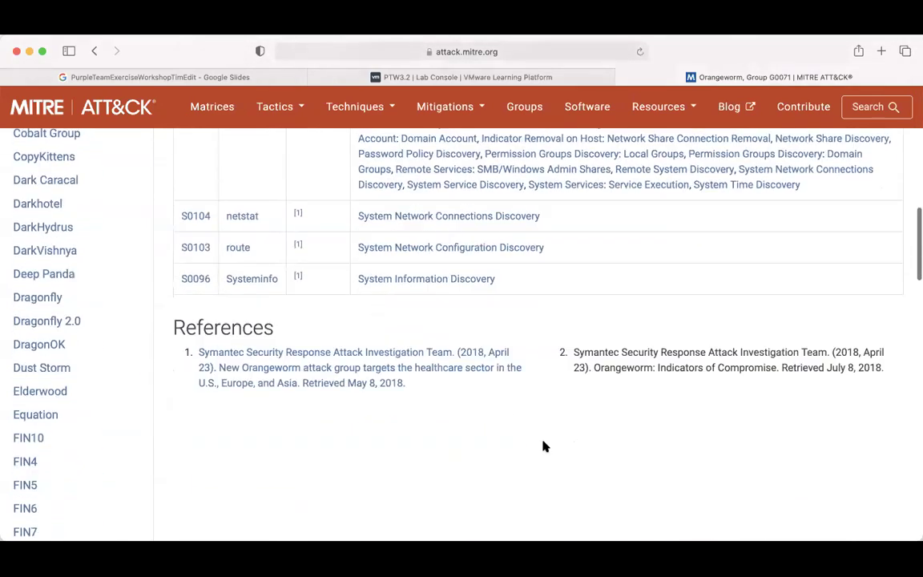
pyautogui.scroll(12, 637, 360)
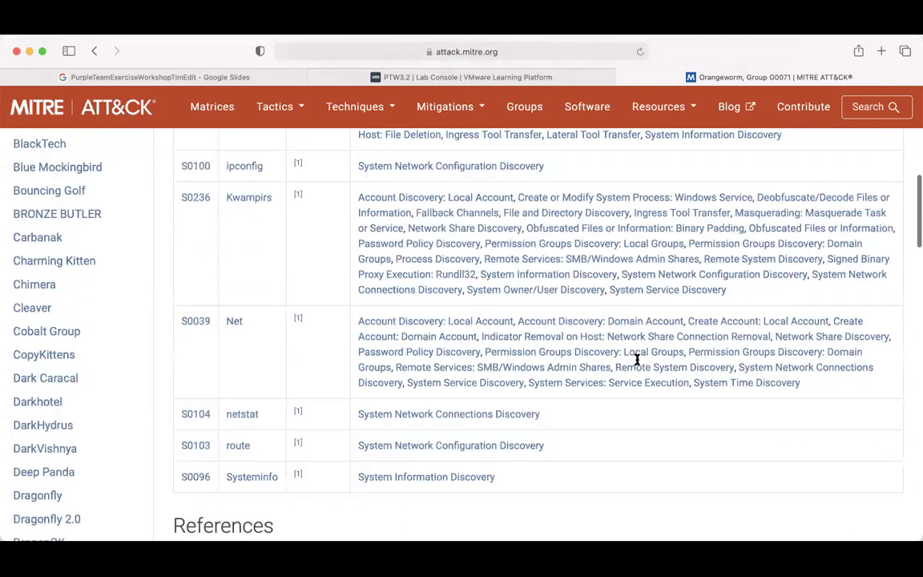
pyautogui.scroll(-3, 629, 366)
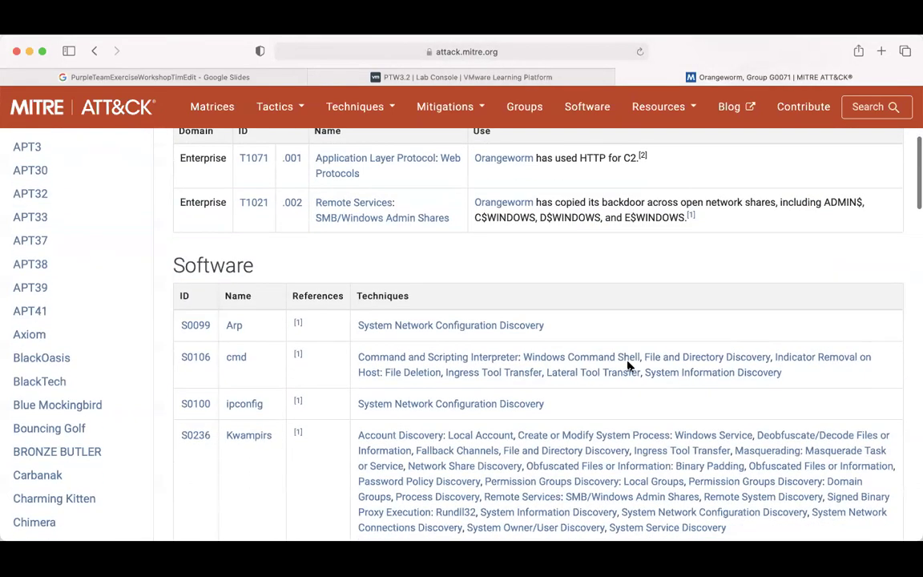
pyautogui.click(591, 77)
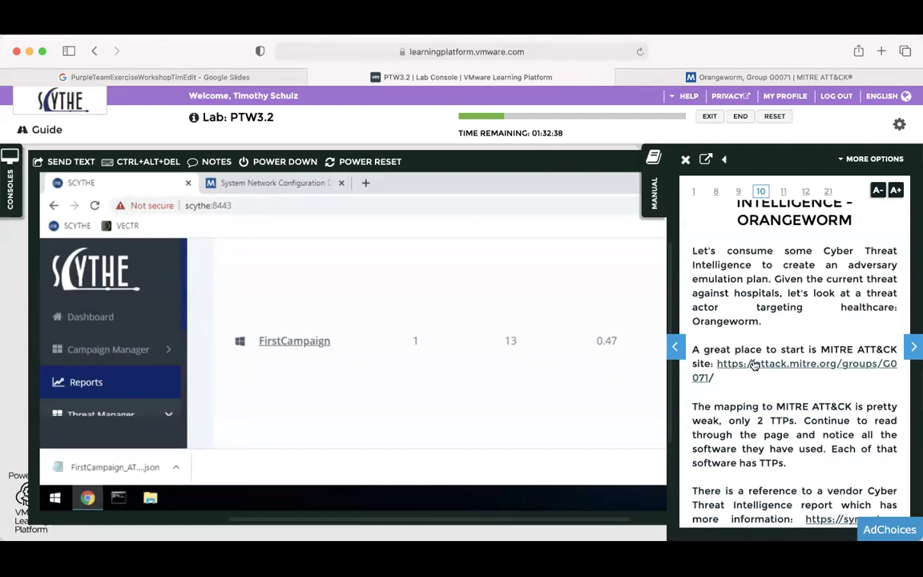
# Scroll the manual down and follow the scythe.io/library/threatthursday-orangeworm link.
pyautogui.scroll(-3, 700, 363)
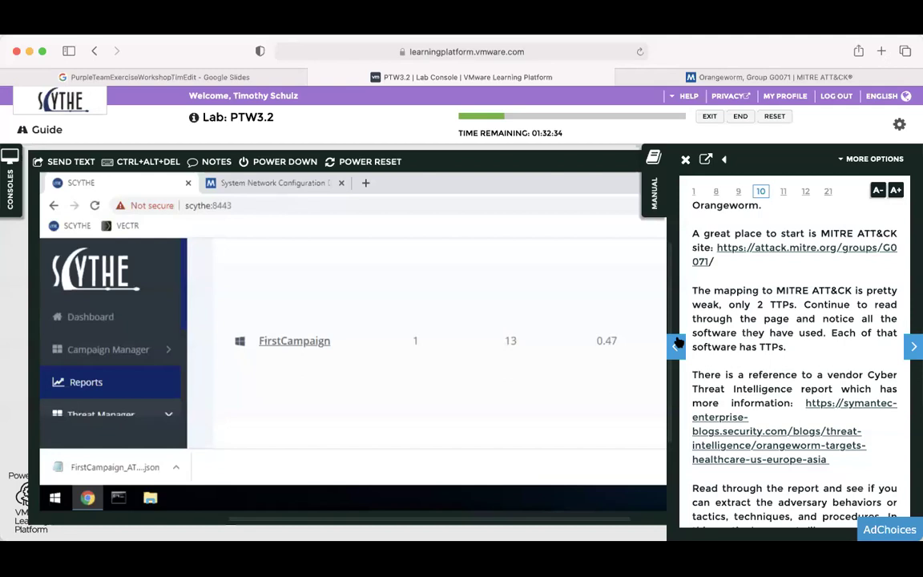
pyautogui.scroll(-4, 765, 318)
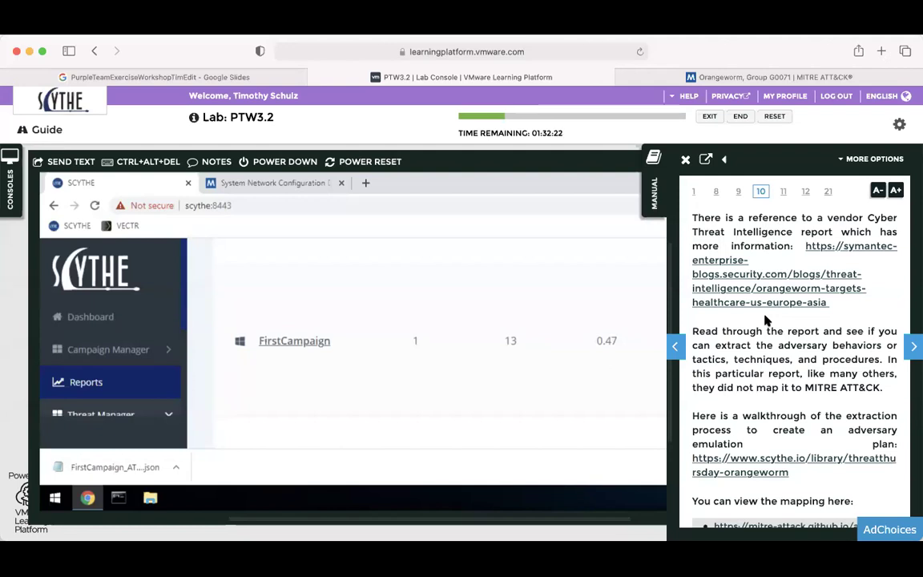
pyautogui.scroll(-3, 765, 319)
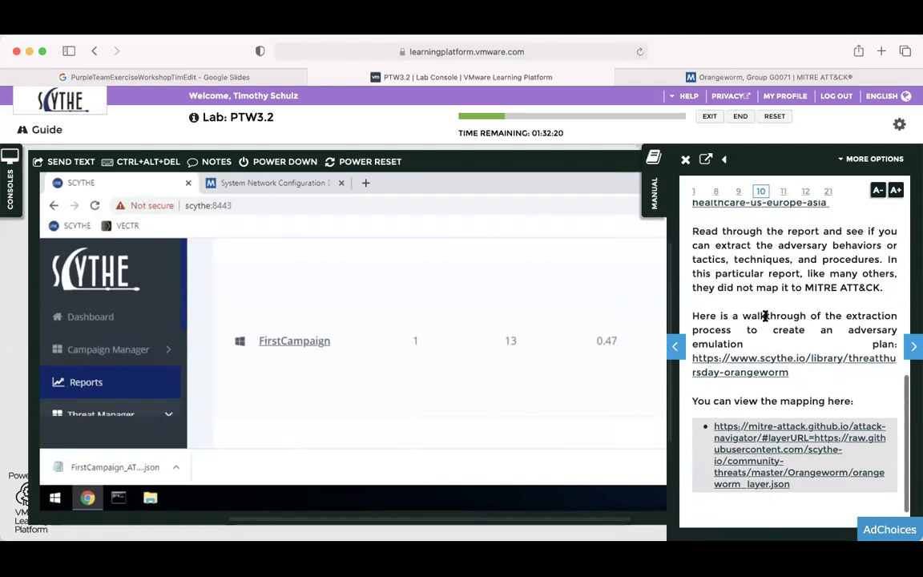
pyautogui.click(762, 364)
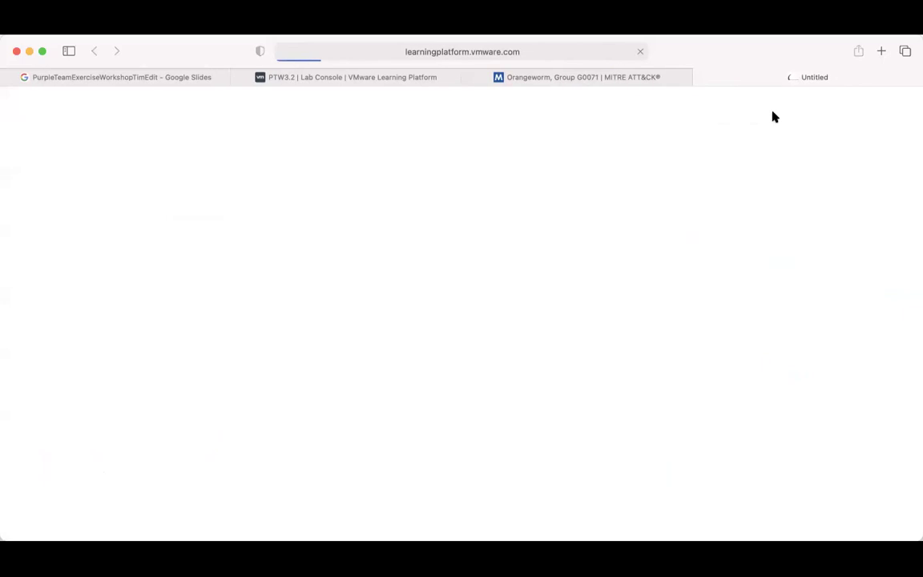
# Skim the #ThreatThursday Orangeworm post, then close its tab.
pyautogui.scroll(-10, 663, 163)
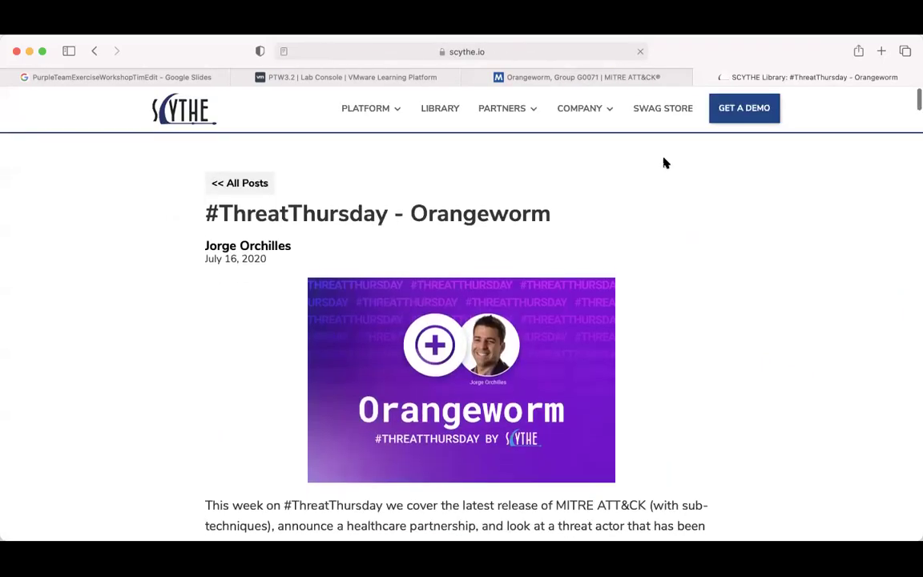
pyautogui.scroll(5, 608, 267)
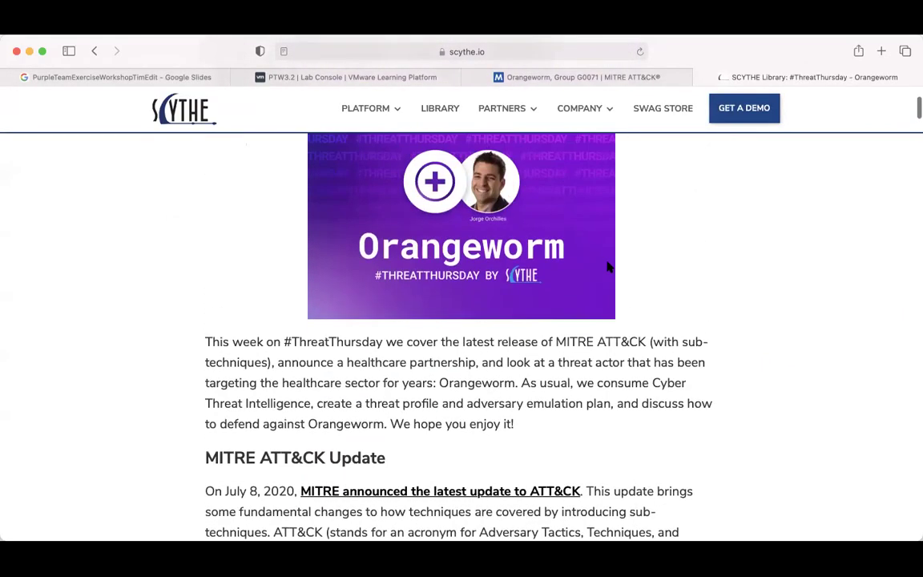
pyautogui.scroll(-15, 607, 267)
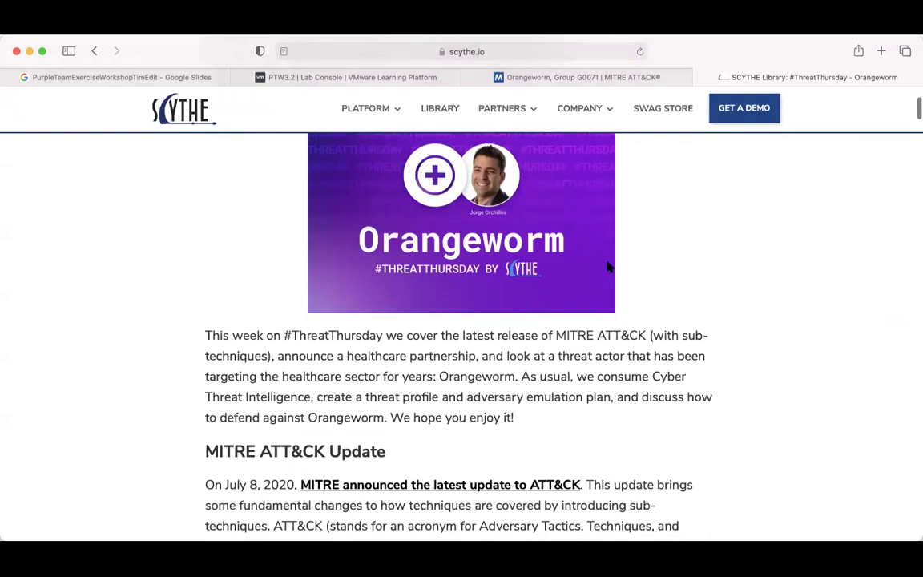
pyautogui.scroll(-15, 607, 266)
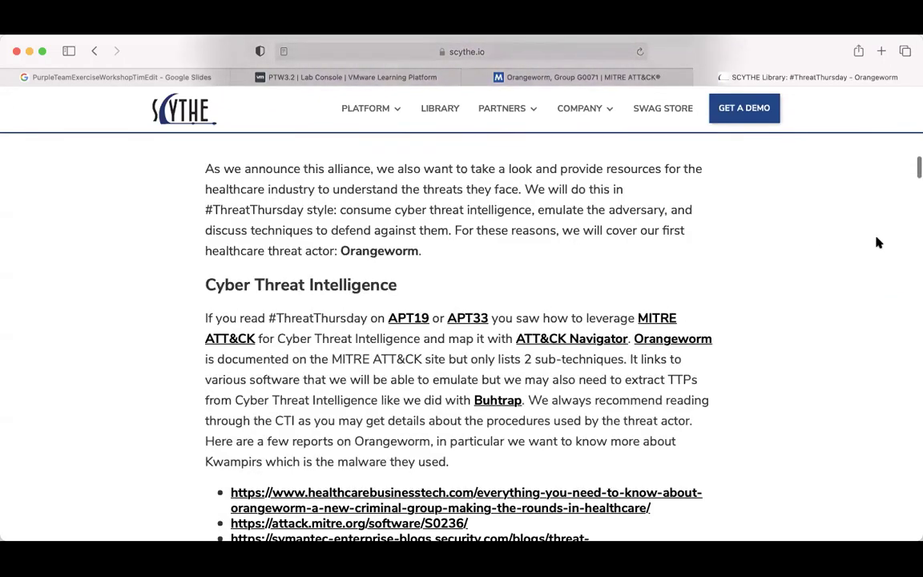
pyautogui.moveTo(915, 187); pyautogui.dragTo(700, 78)
pyautogui.click(700, 77)
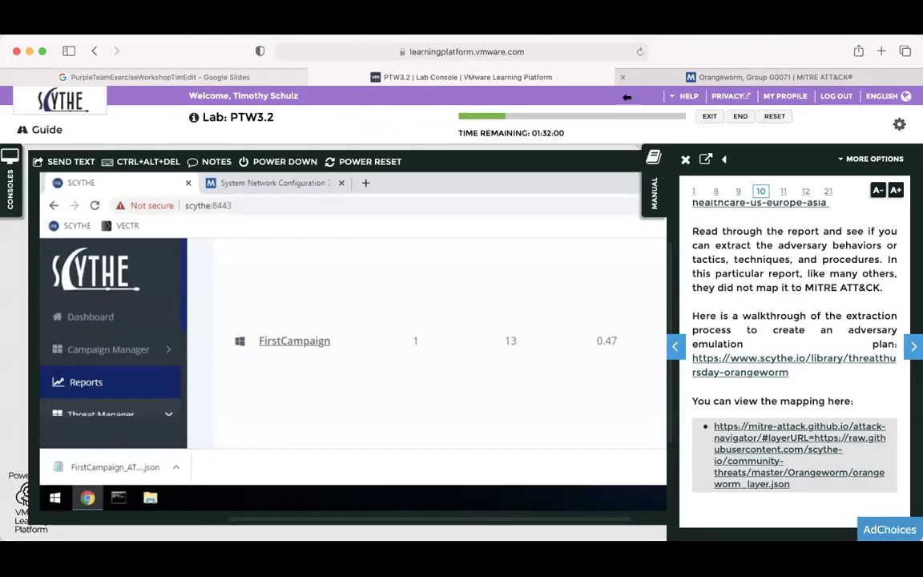
# Advance the manual to page 11 and read its two Orangeworm import options and Migrate Threats steps.
pyautogui.scroll(-1, 753, 331)
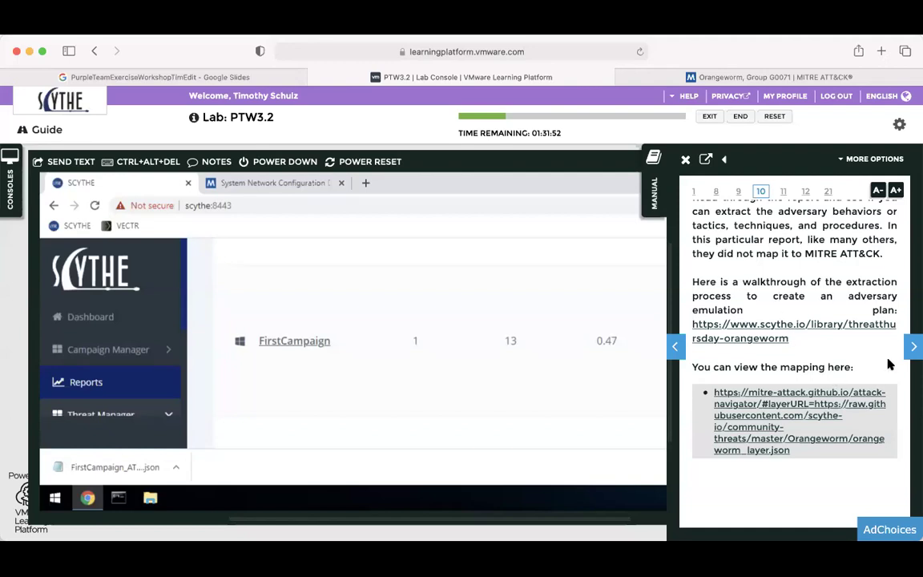
pyautogui.click(911, 350)
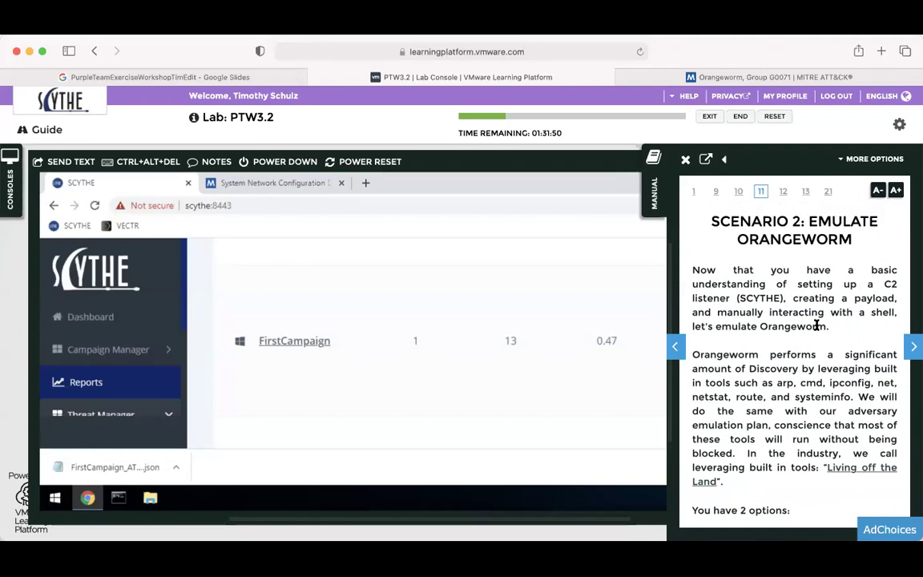
pyautogui.scroll(-7, 817, 325)
pyautogui.scroll(7, 750, 310)
pyautogui.scroll(-3, 724, 375)
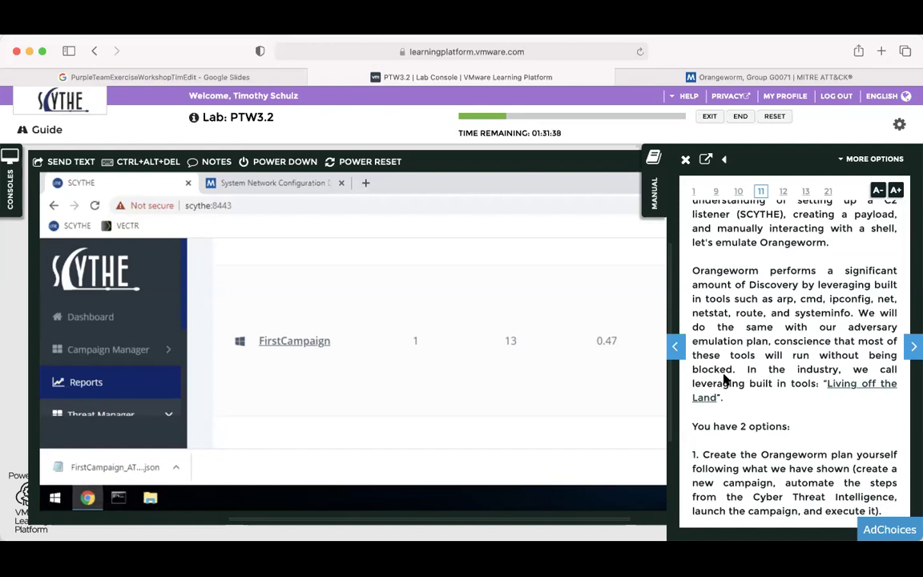
pyautogui.scroll(-5, 724, 379)
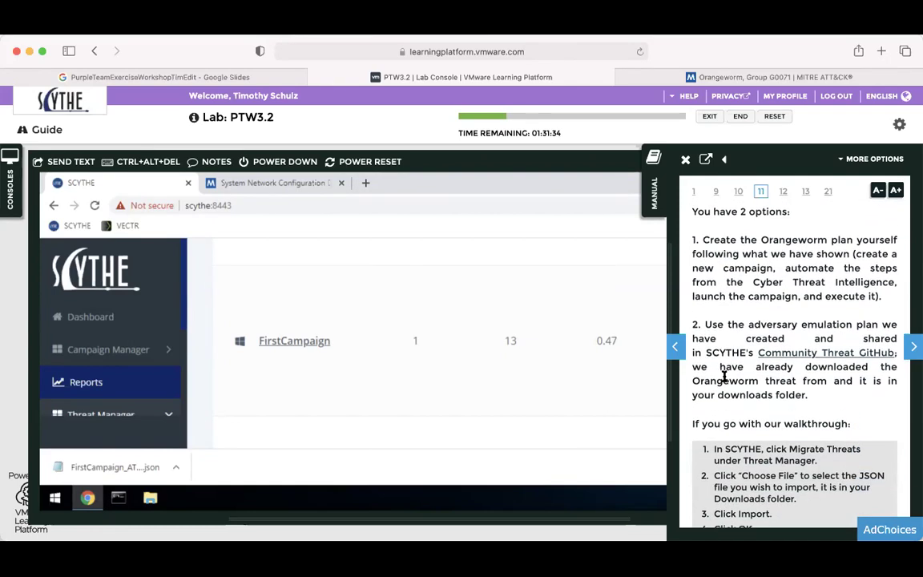
pyautogui.scroll(-2, 724, 377)
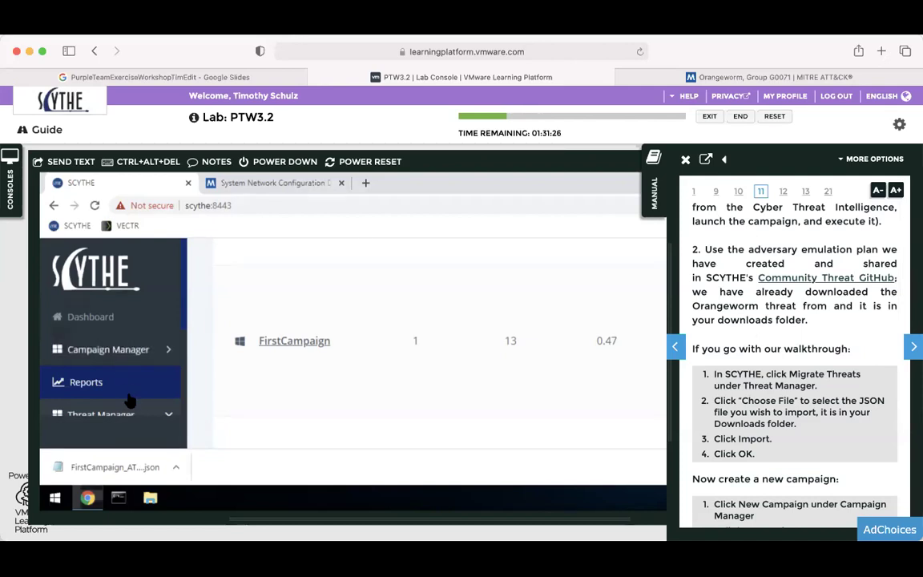
pyautogui.scroll(-2, 122, 360)
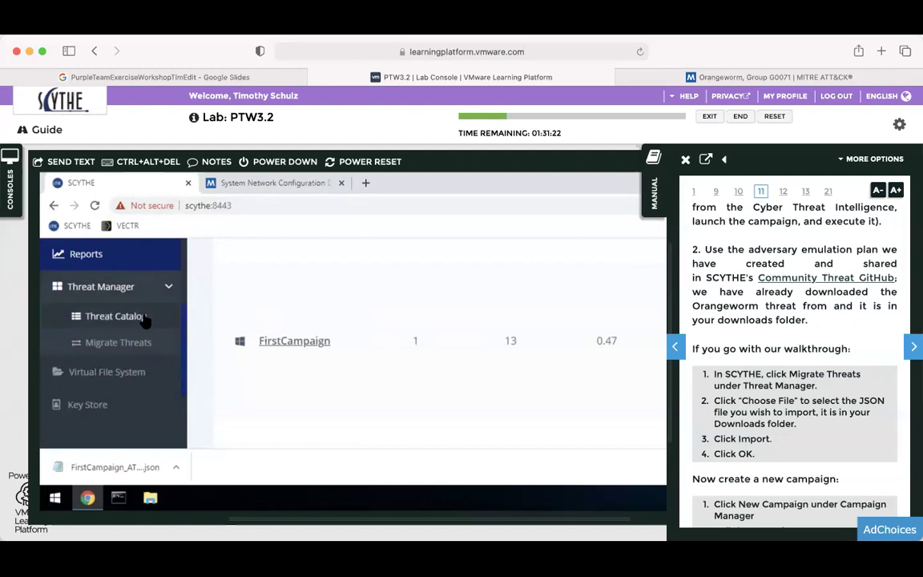
# Go to the Migrate Threats page and hide the lab manual for a wider console.
pyautogui.click(130, 344)
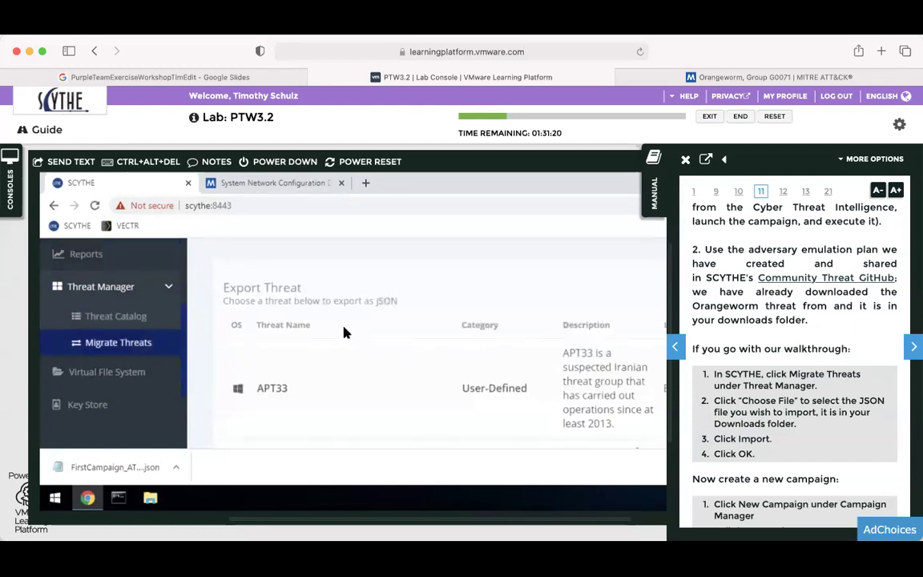
pyautogui.scroll(3, 368, 287)
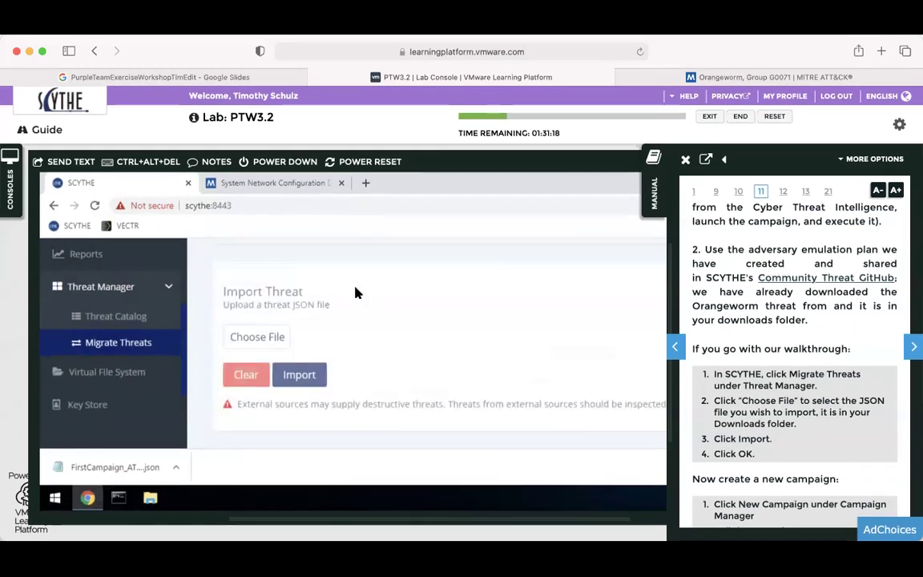
pyautogui.scroll(3, 264, 319)
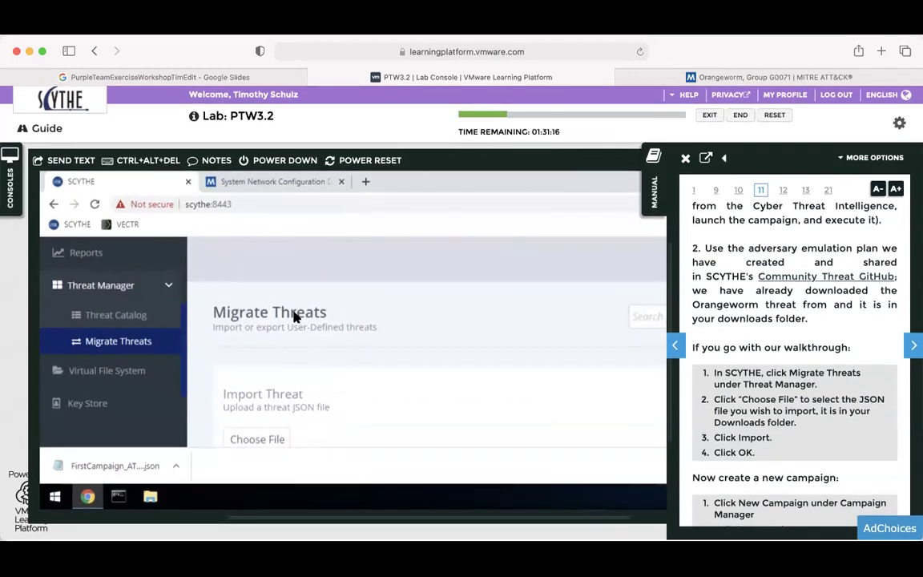
pyautogui.scroll(-4, 294, 315)
pyautogui.click(666, 189)
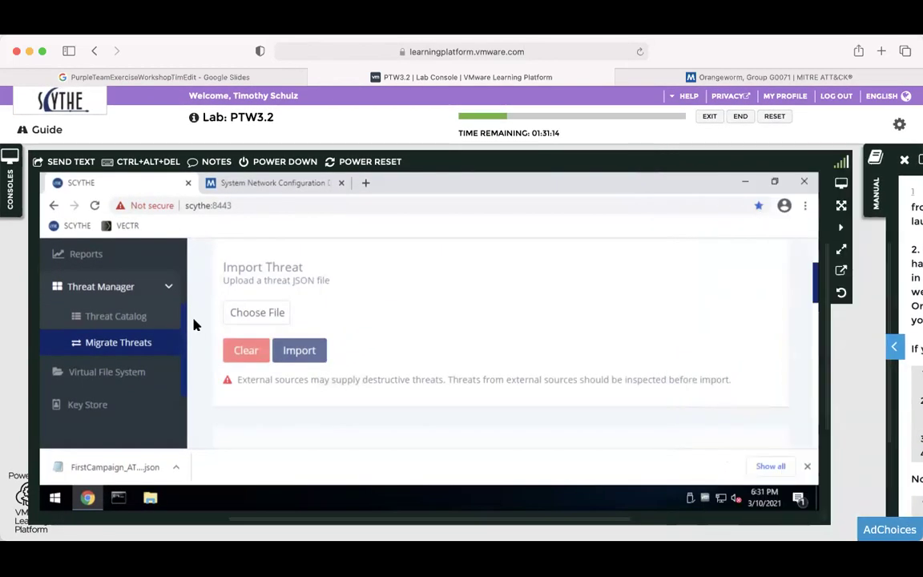
# Import Orangeworm_scythe_threat.json from Downloads and acknowledge the 'Threat successfully uploaded' message.
pyautogui.click(257, 315)
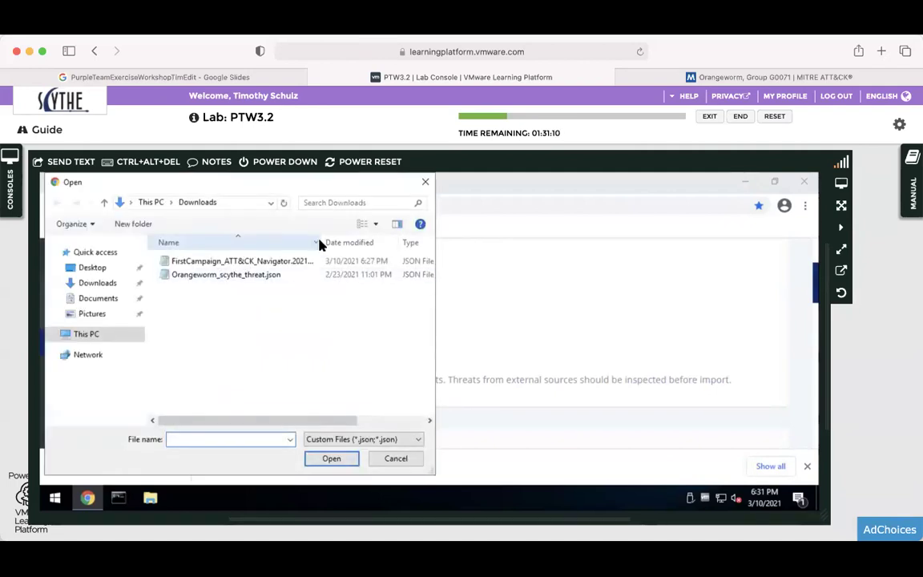
pyautogui.moveTo(321, 242); pyautogui.dragTo(370, 243)
pyautogui.click(246, 276)
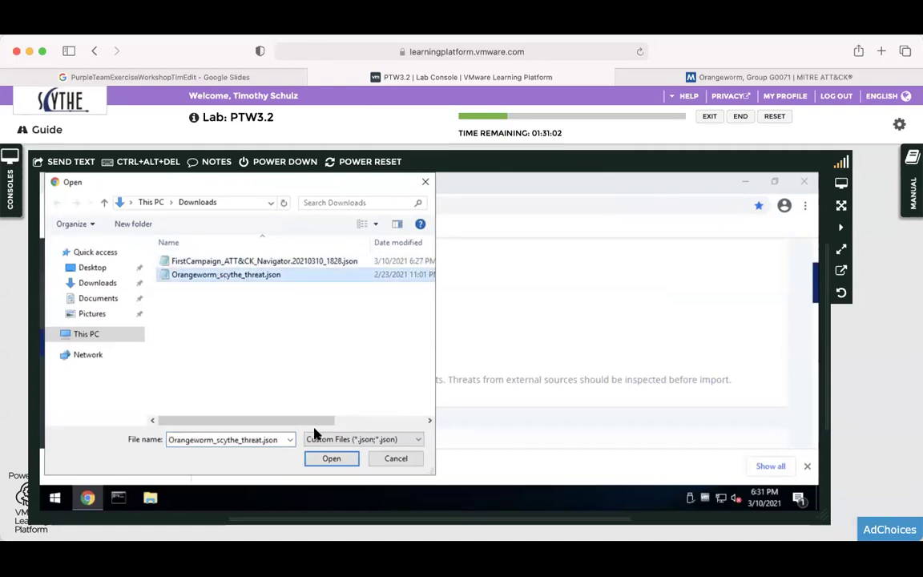
pyautogui.click(330, 458)
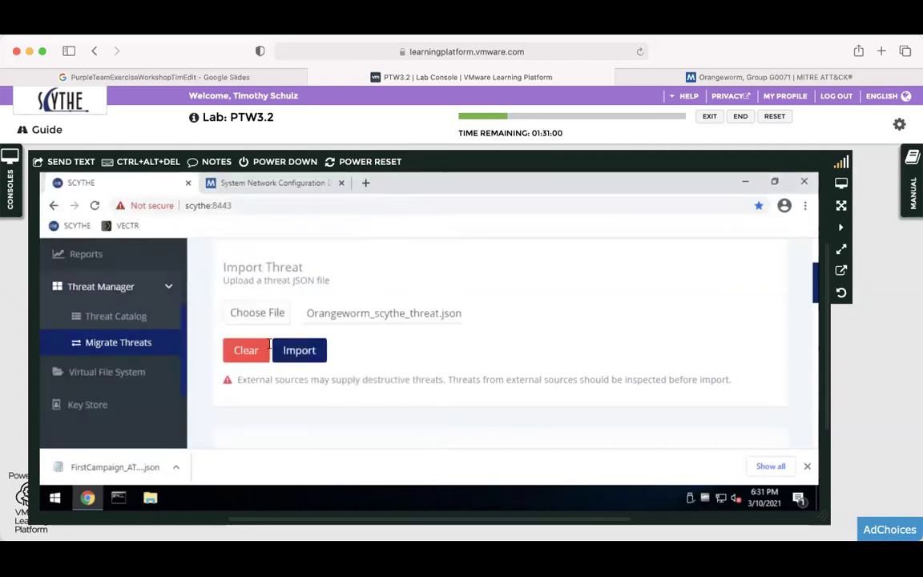
pyautogui.click(305, 353)
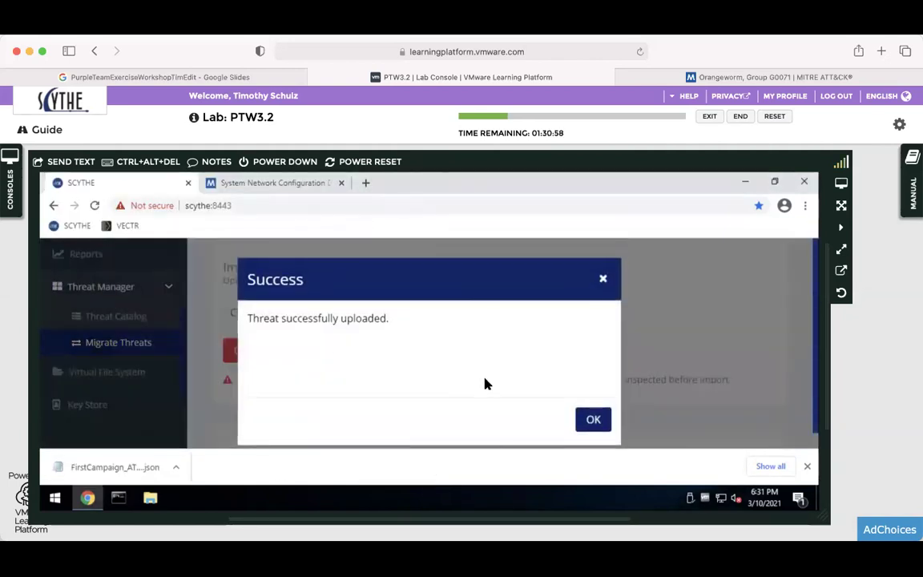
pyautogui.click(594, 419)
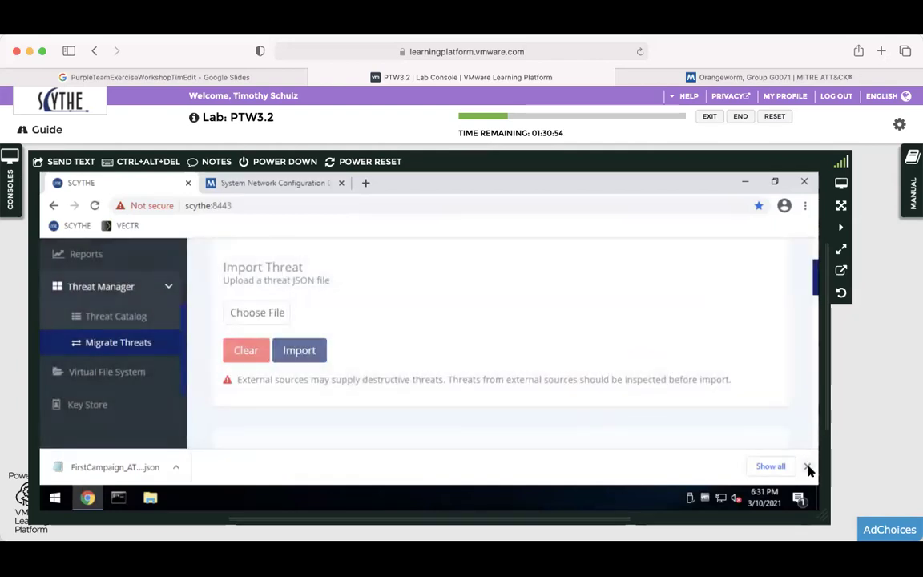
# Close the downloads bar and find Orangeworm as a User-Defined threat in the Threat Catalog.
pyautogui.click(807, 467)
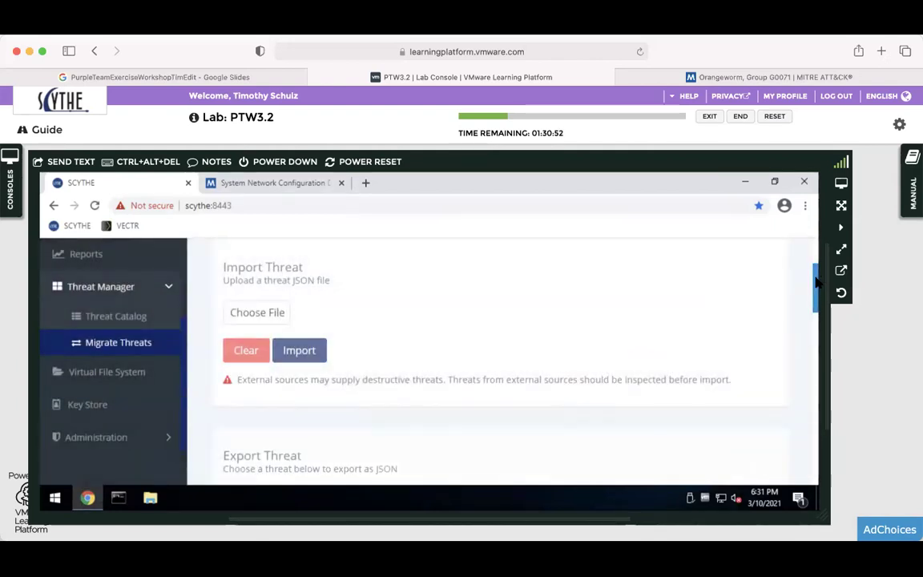
pyautogui.scroll(-3, 810, 304)
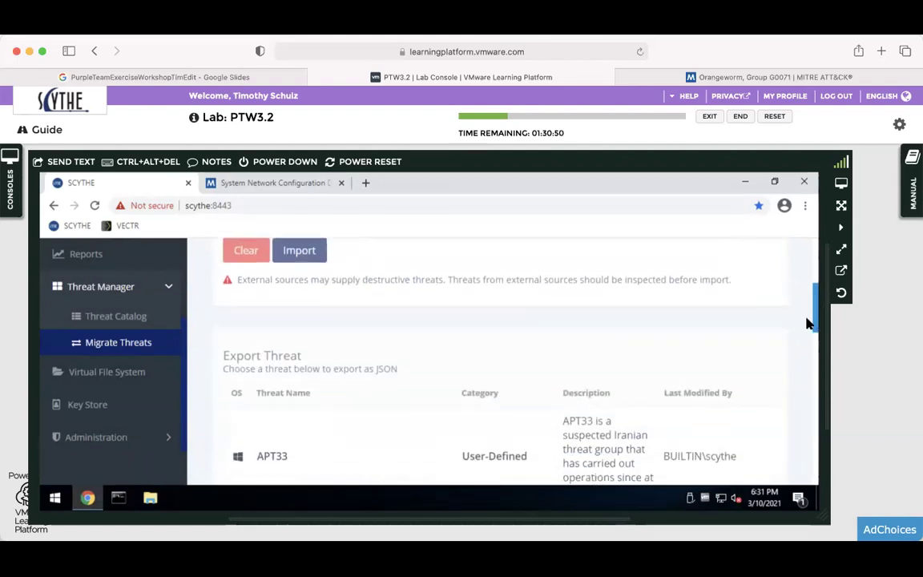
pyautogui.scroll(-5, 807, 323)
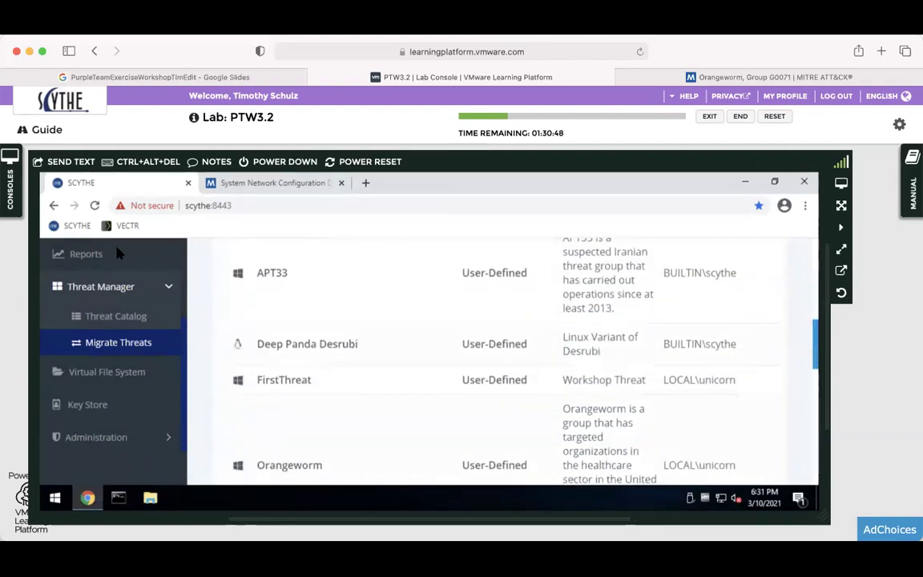
pyautogui.click(108, 315)
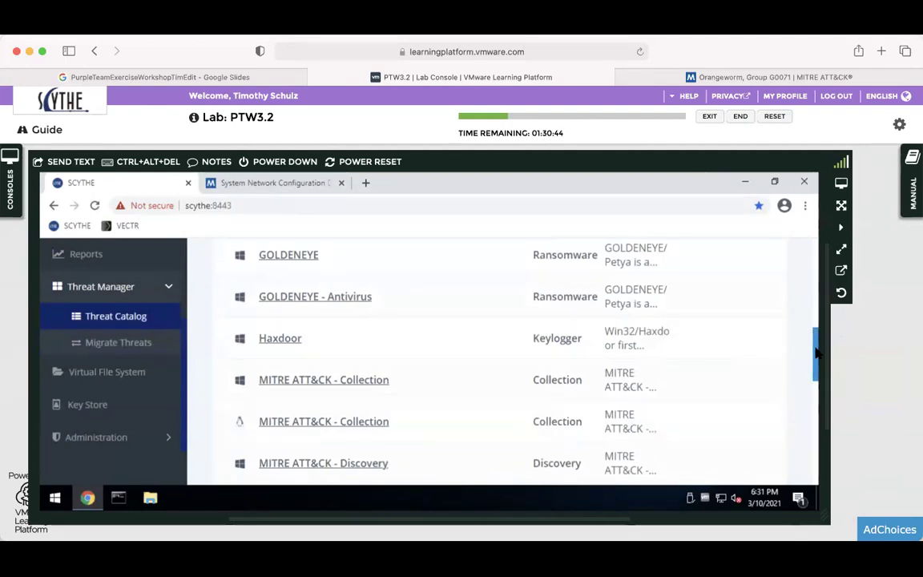
pyautogui.scroll(2, 818, 324)
pyautogui.moveTo(819, 325)
pyautogui.mouseDown()
pyautogui.moveTo(825, 272)
pyautogui.moveTo(814, 332)
pyautogui.mouseUp()
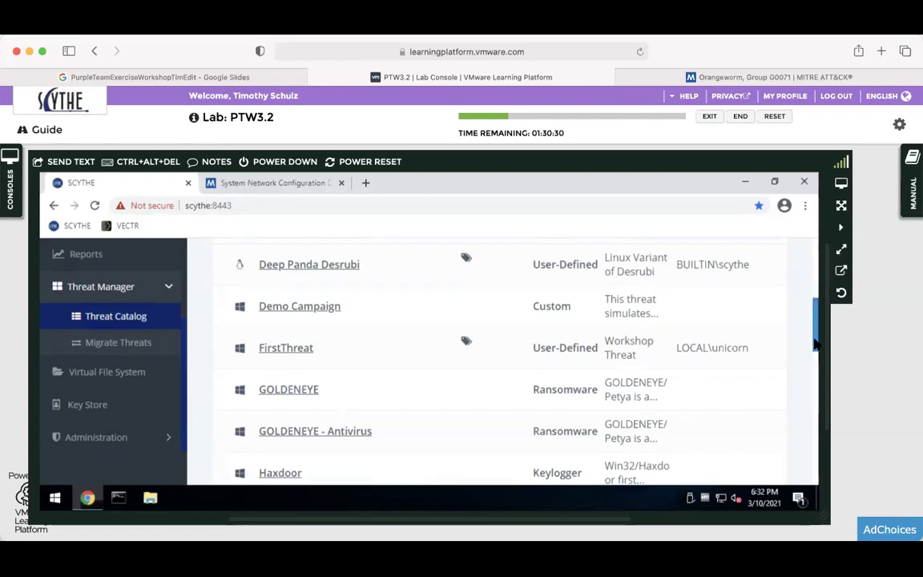
pyautogui.moveTo(814, 345); pyautogui.dragTo(814, 353)
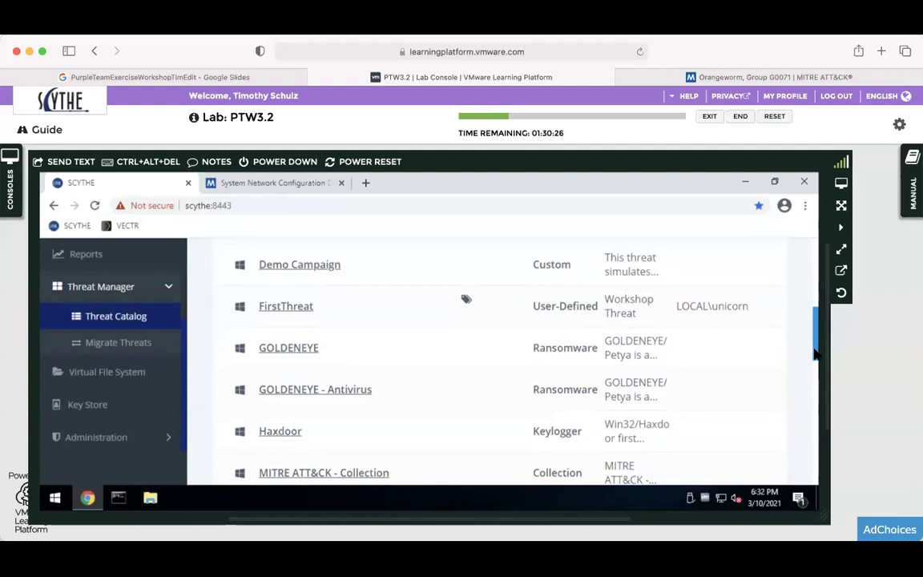
pyautogui.moveTo(814, 353); pyautogui.dragTo(803, 410)
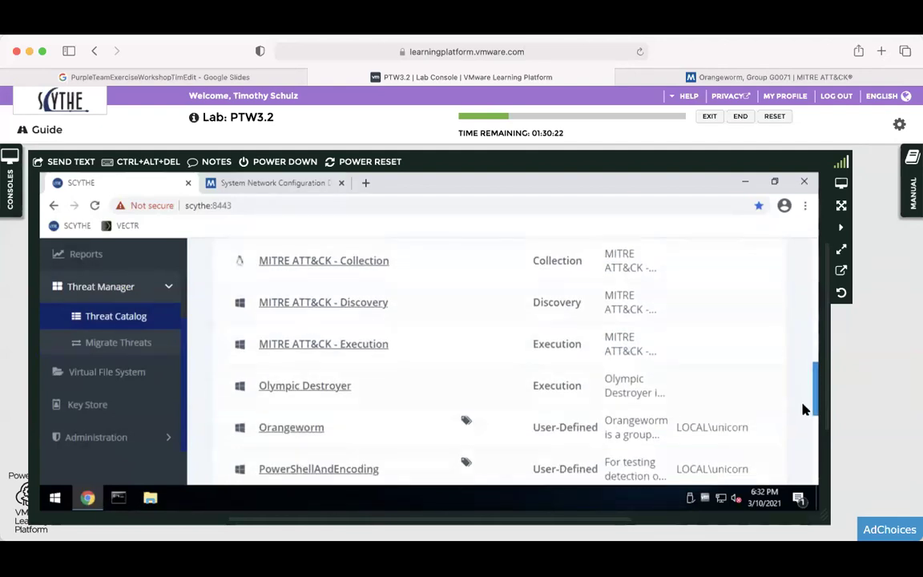
# Reopen the lab manual to read the new campaign steps.
pyautogui.click(913, 190)
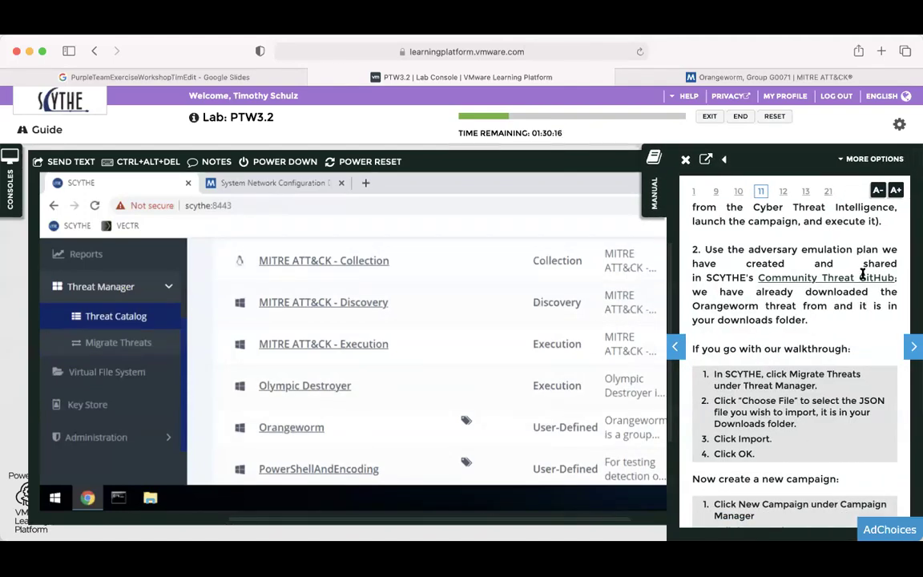
pyautogui.scroll(-5, 851, 329)
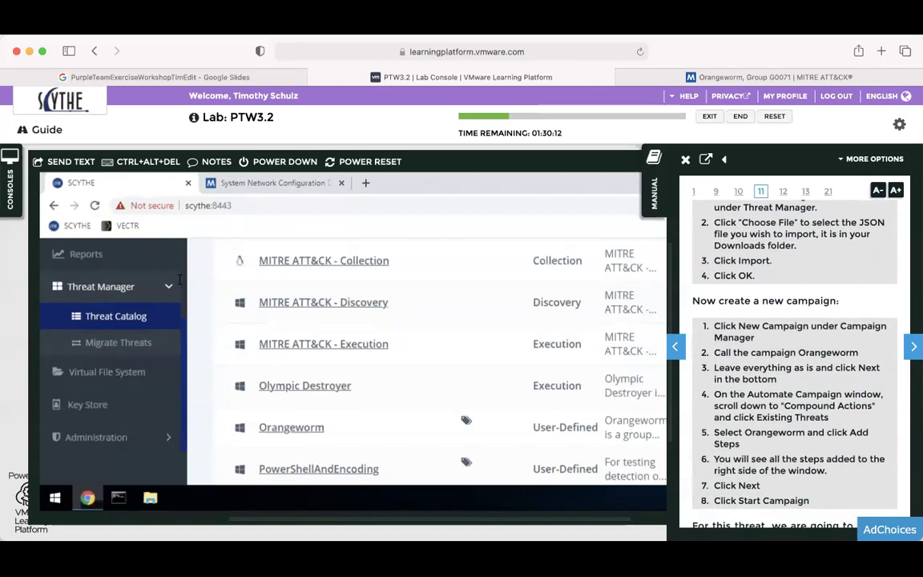
pyautogui.scroll(3, 140, 304)
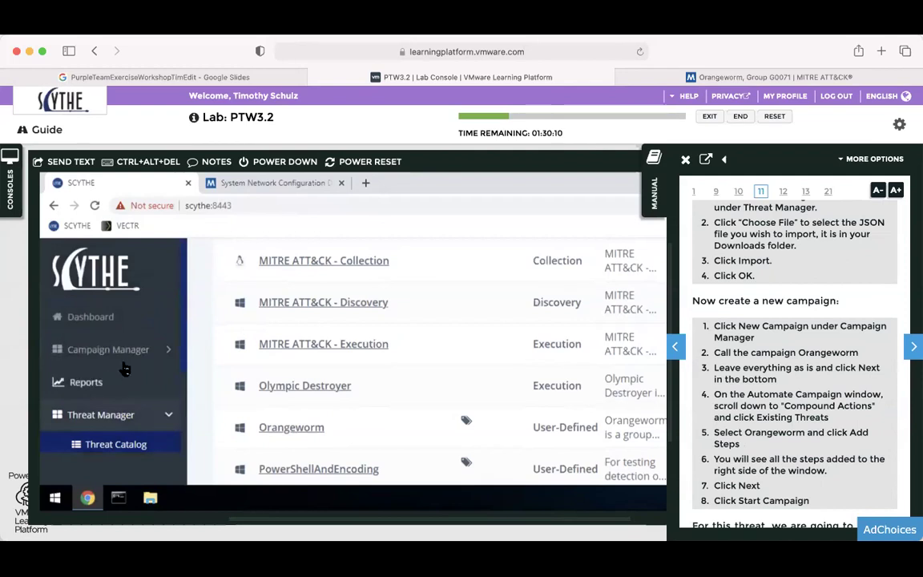
# Start a new campaign from Campaign Manager, with the lab manual hidden.
pyautogui.click(127, 351)
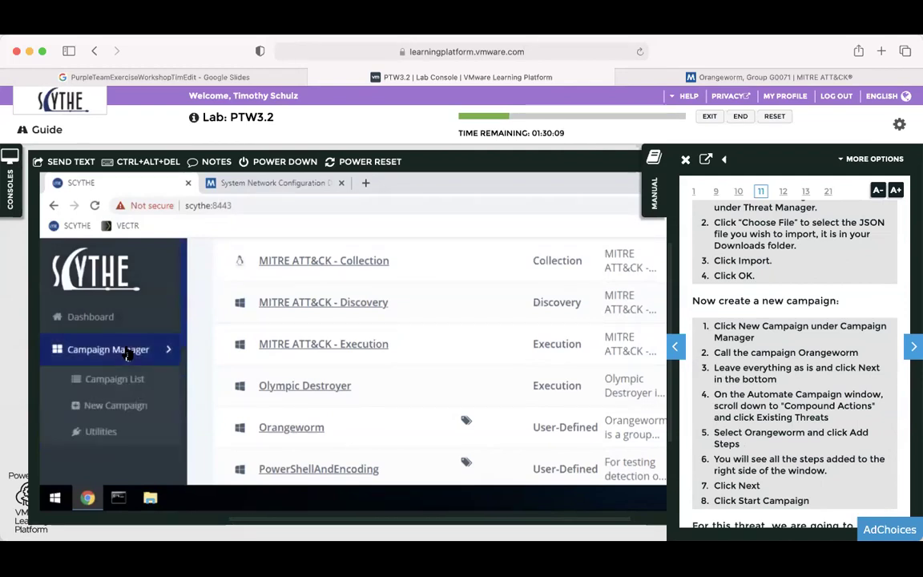
pyautogui.click(126, 405)
pyautogui.click(668, 173)
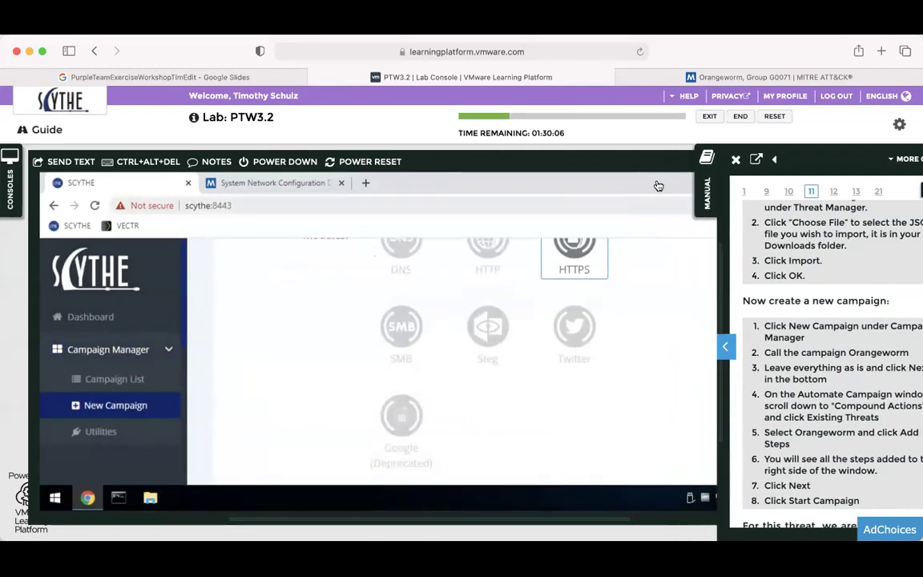
pyautogui.scroll(5, 661, 343)
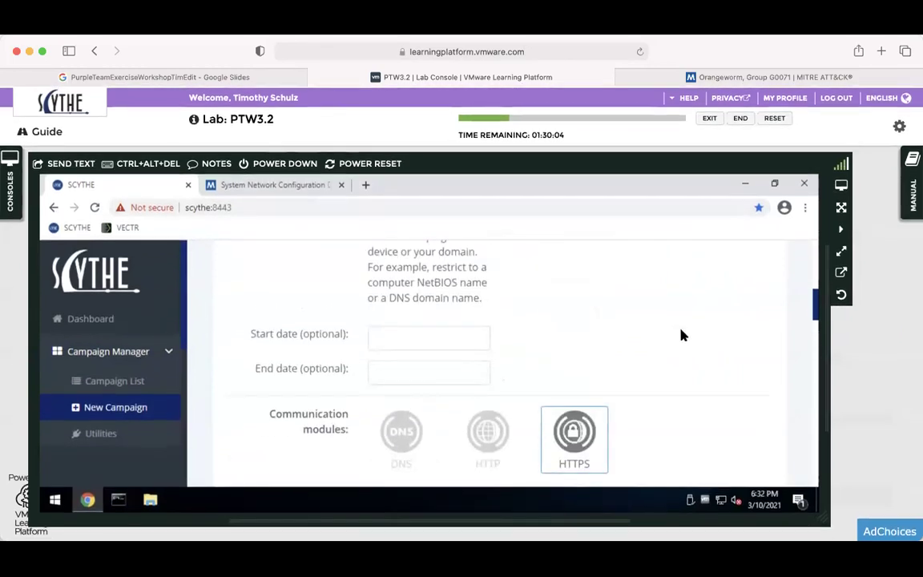
pyautogui.scroll(3, 502, 326)
pyautogui.scroll(1, 453, 314)
pyautogui.scroll(2, 454, 315)
# Name the new campaign 'Orangeworm'.
pyautogui.click(433, 324)
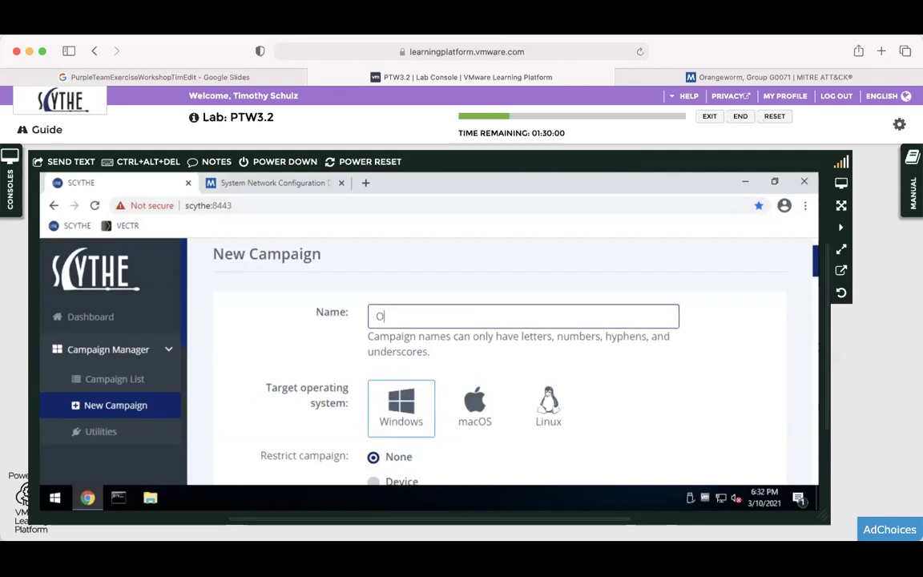
pyautogui.write('Orangeworm')
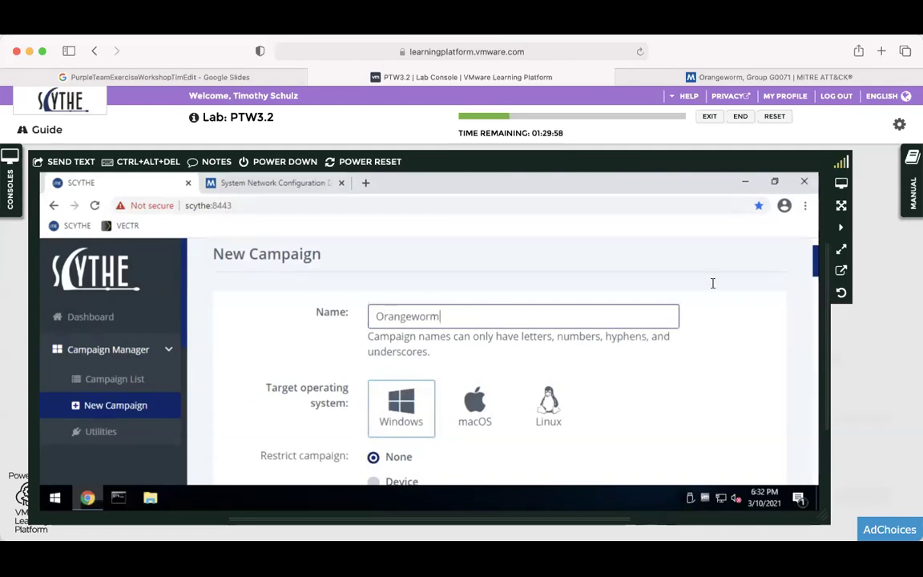
pyautogui.moveTo(818, 269); pyautogui.dragTo(813, 312)
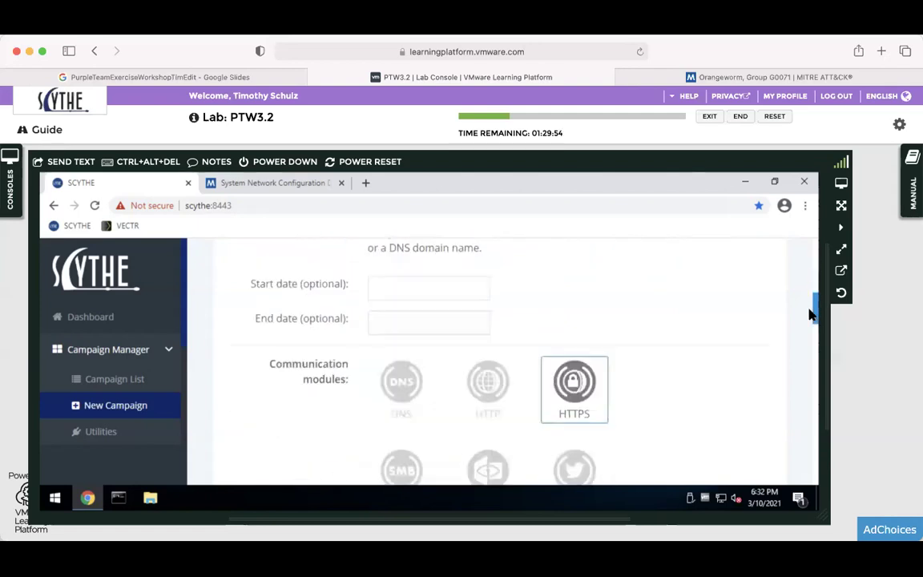
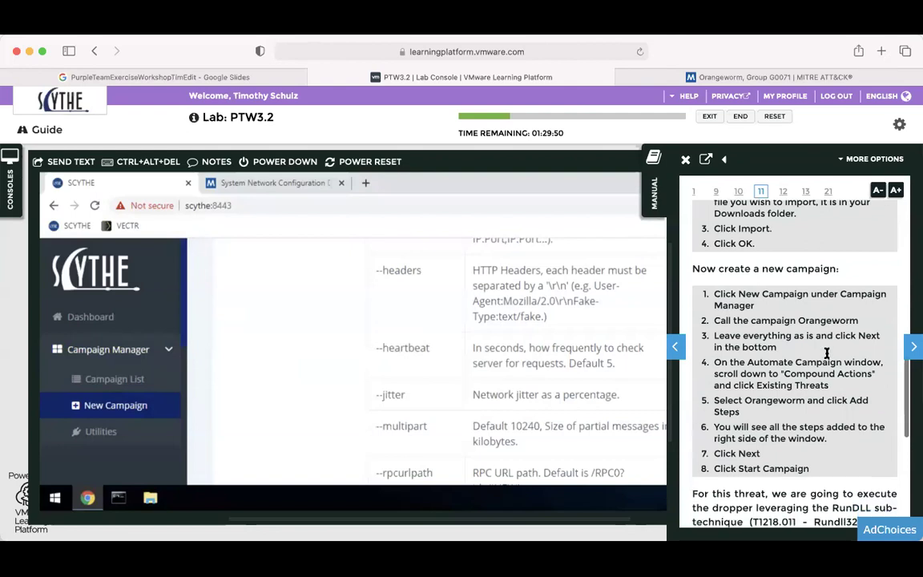
# Find the manual's 'Now create a new campaign' steps, then collapse the manual to widen the SCYTHE console.
pyautogui.scroll(-2, 826, 353)
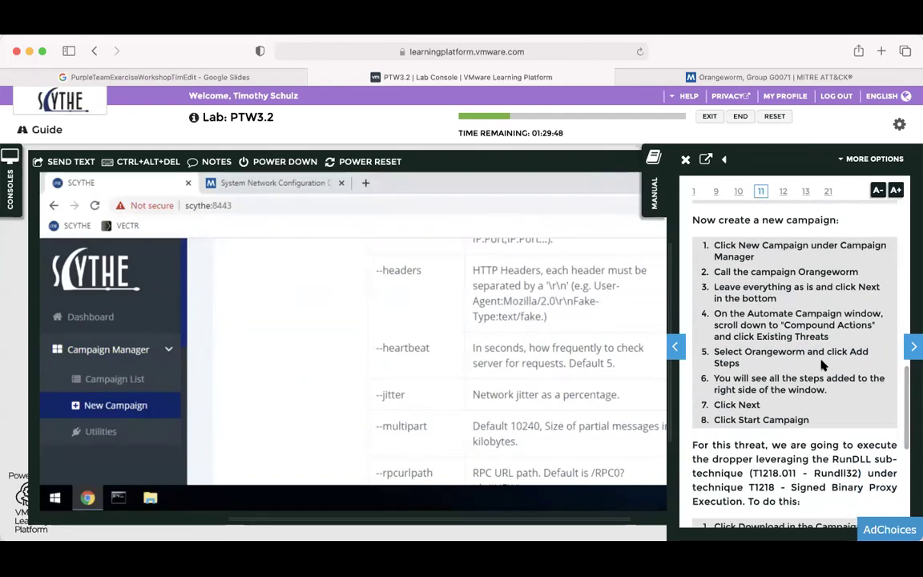
pyautogui.scroll(4, 720, 258)
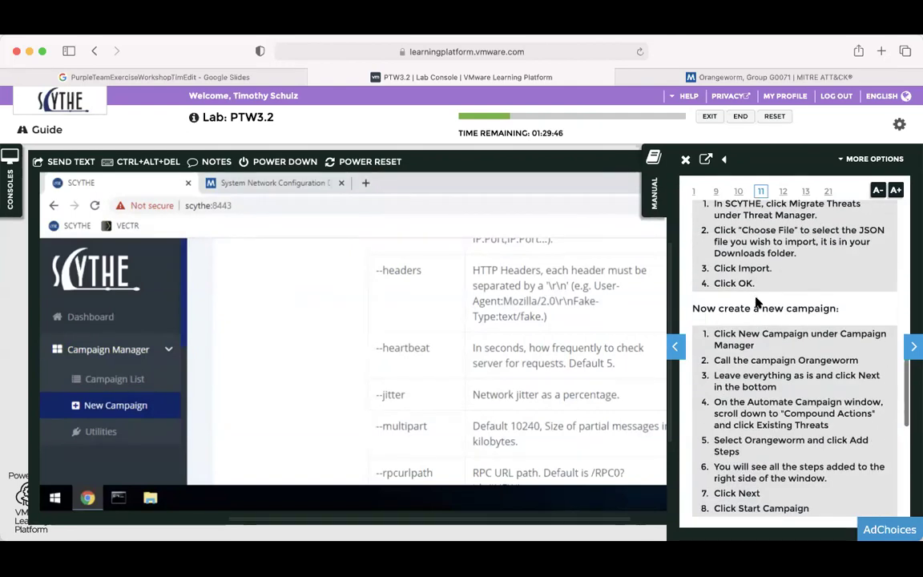
pyautogui.scroll(-8, 756, 302)
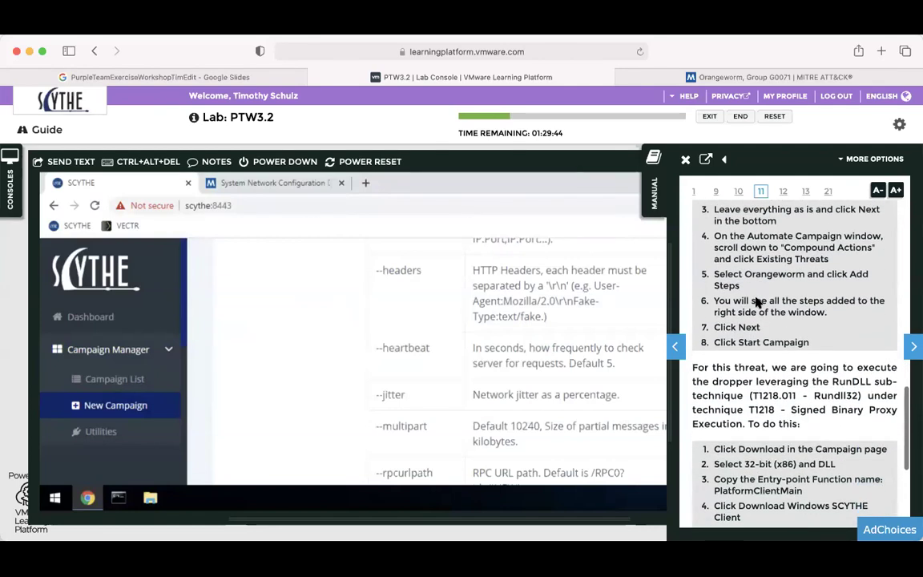
pyautogui.click(654, 191)
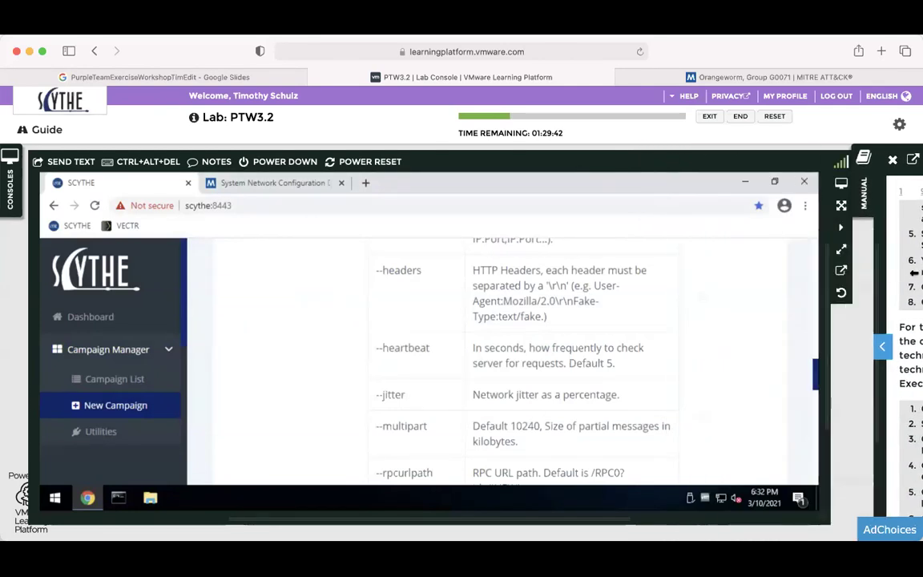
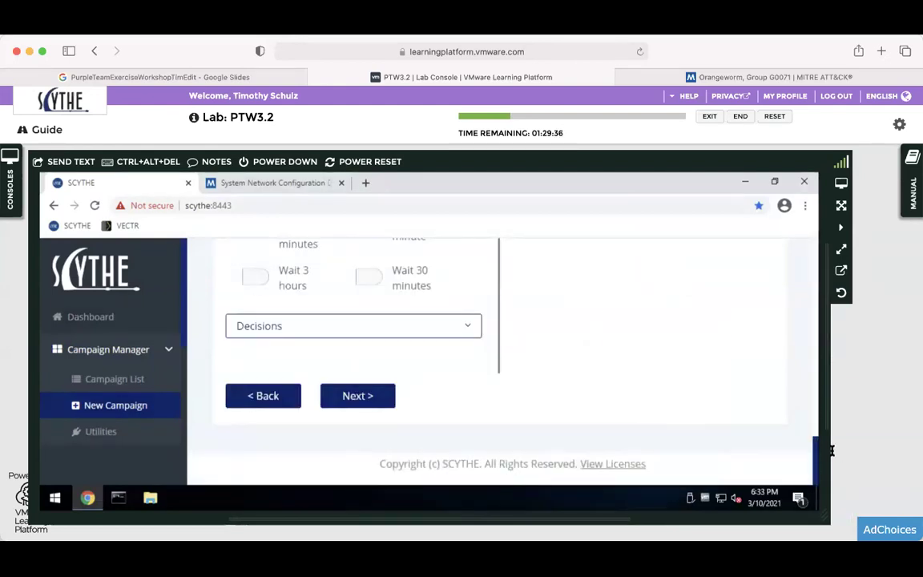
# Open the Existing Threats module from Compound Actions in the Actions panel.
pyautogui.moveTo(815, 457); pyautogui.dragTo(794, 395)
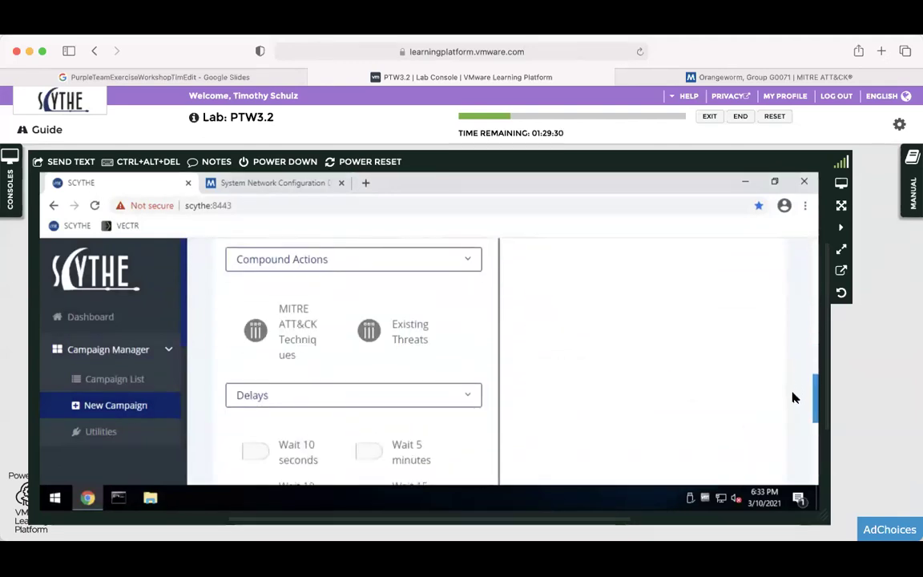
pyautogui.click(426, 332)
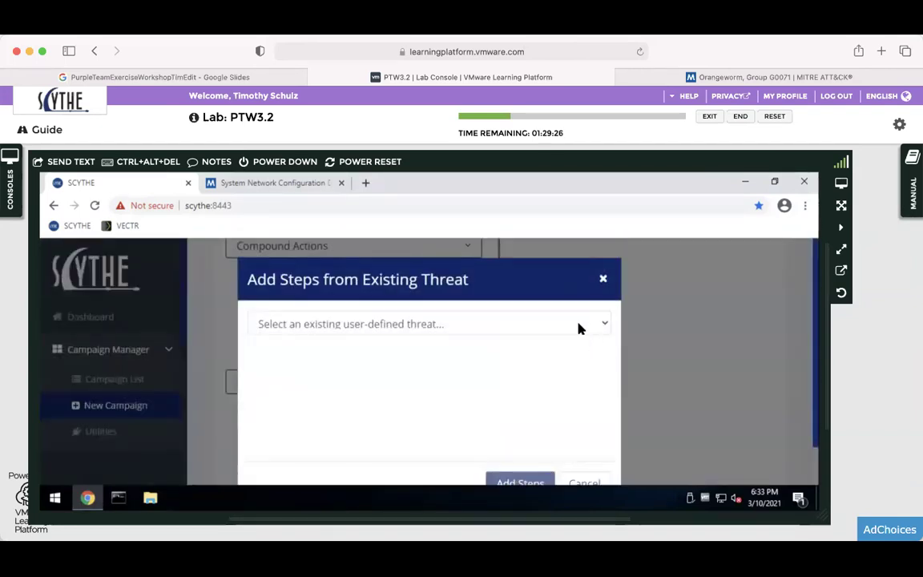
# Select the Orangeworm threat and add its steps to the campaign.
pyautogui.click(577, 325)
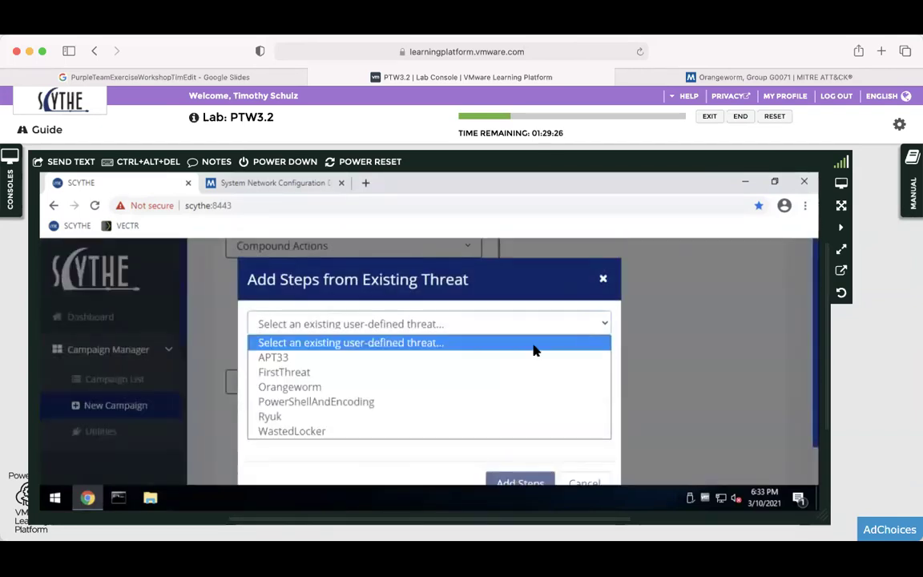
pyautogui.click(299, 389)
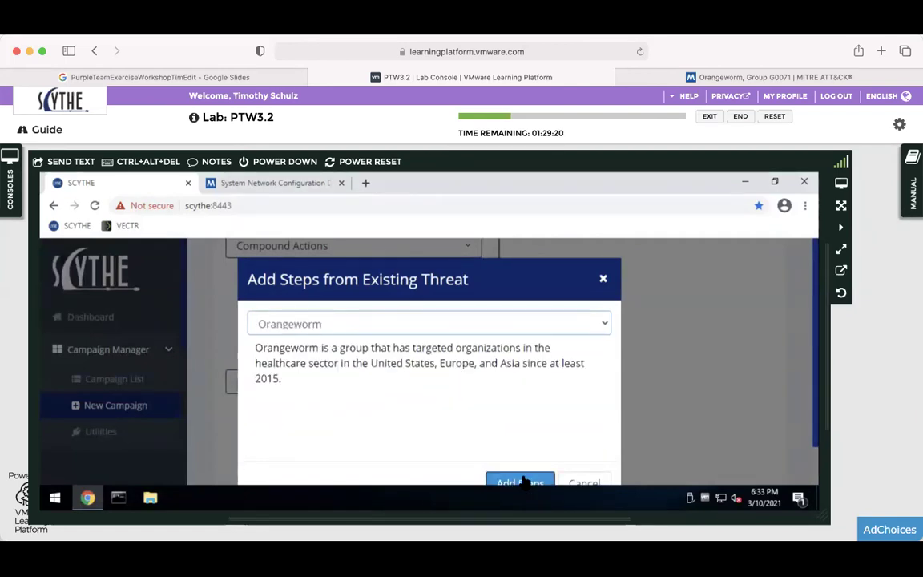
pyautogui.click(520, 483)
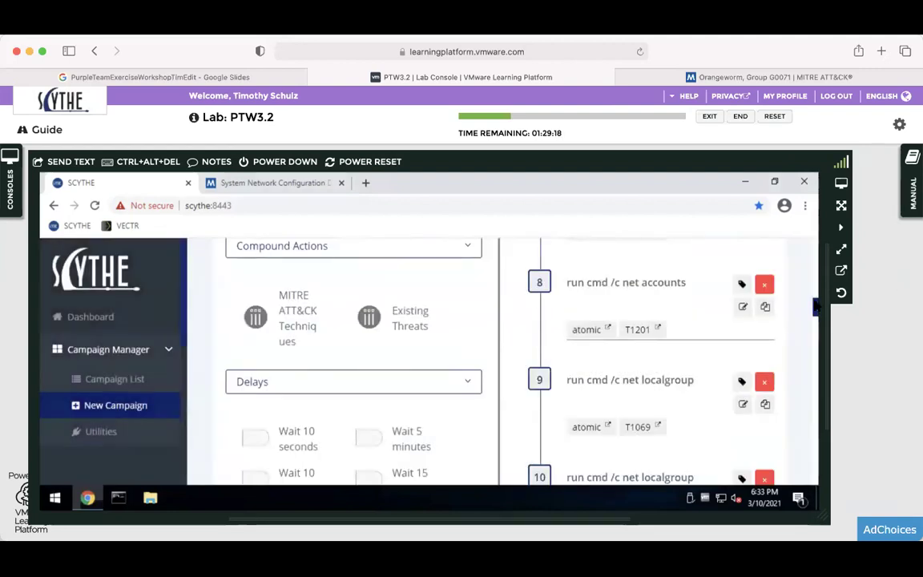
pyautogui.scroll(15, 816, 280)
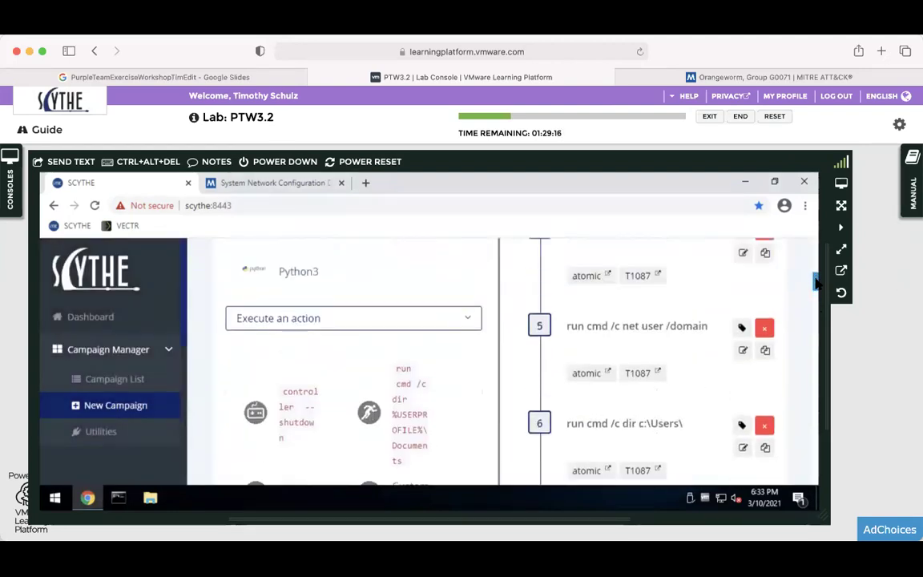
pyautogui.scroll(-1, 822, 251)
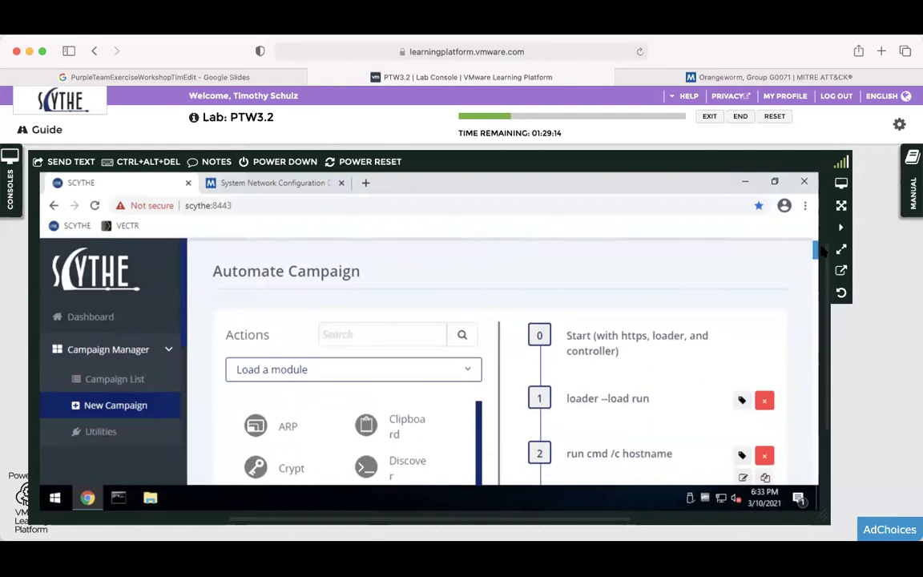
pyautogui.scroll(-20, 818, 256)
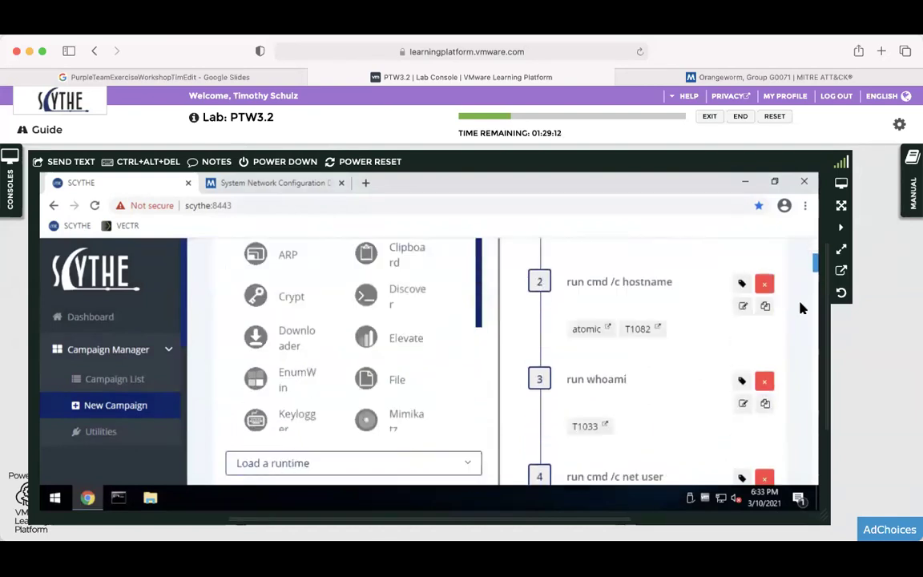
pyautogui.scroll(-10, 789, 405)
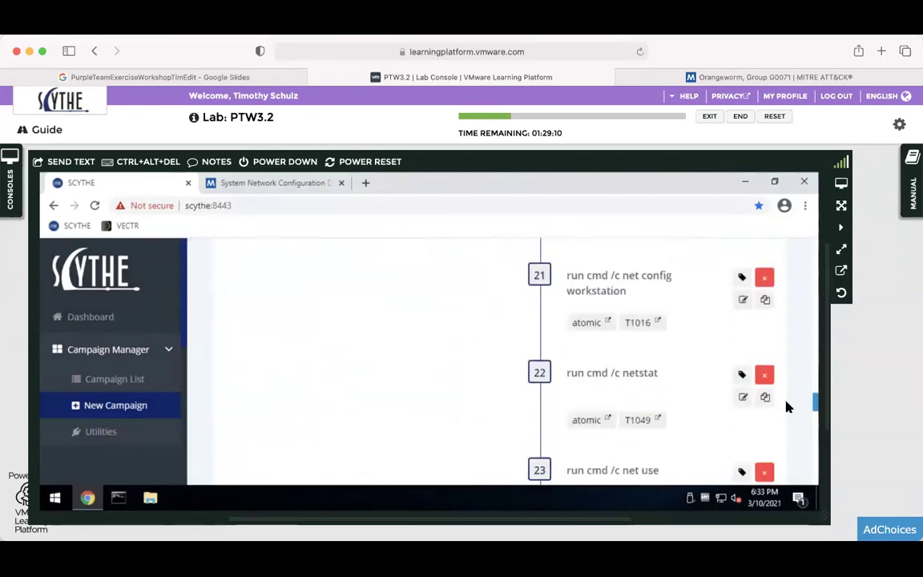
pyautogui.scroll(-5, 781, 461)
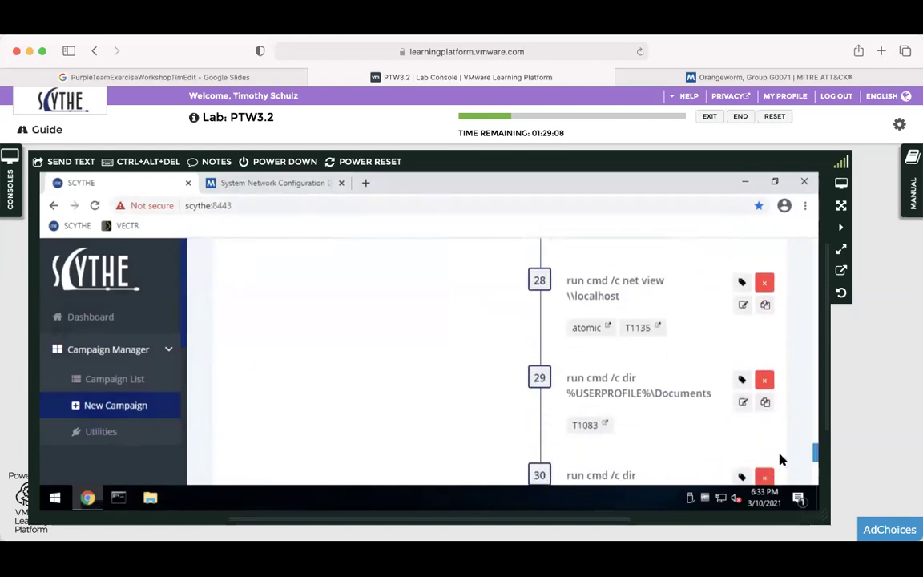
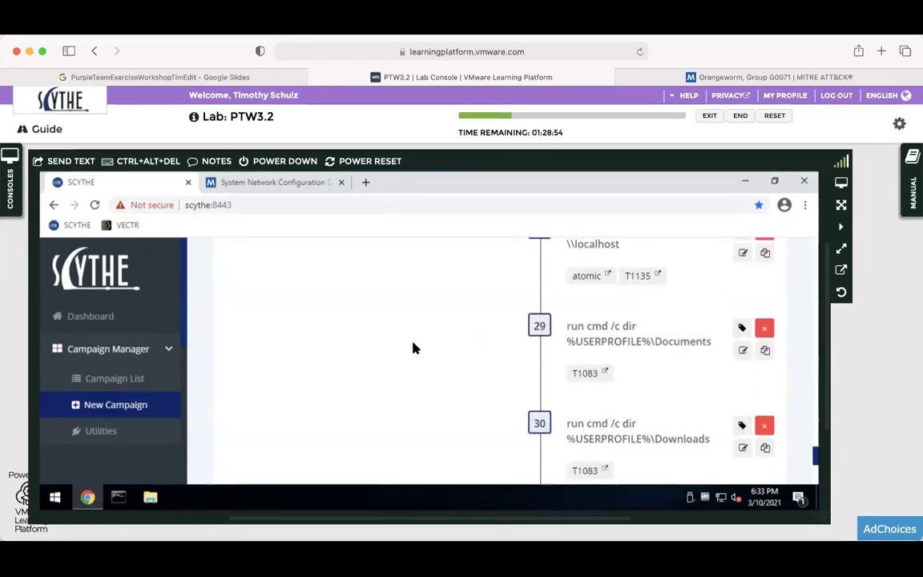
# Confirm the 31-step list ending in Finish and advance the campaign to the delivery stage.
pyautogui.scroll(-2, 411, 346)
pyautogui.scroll(-3, 452, 337)
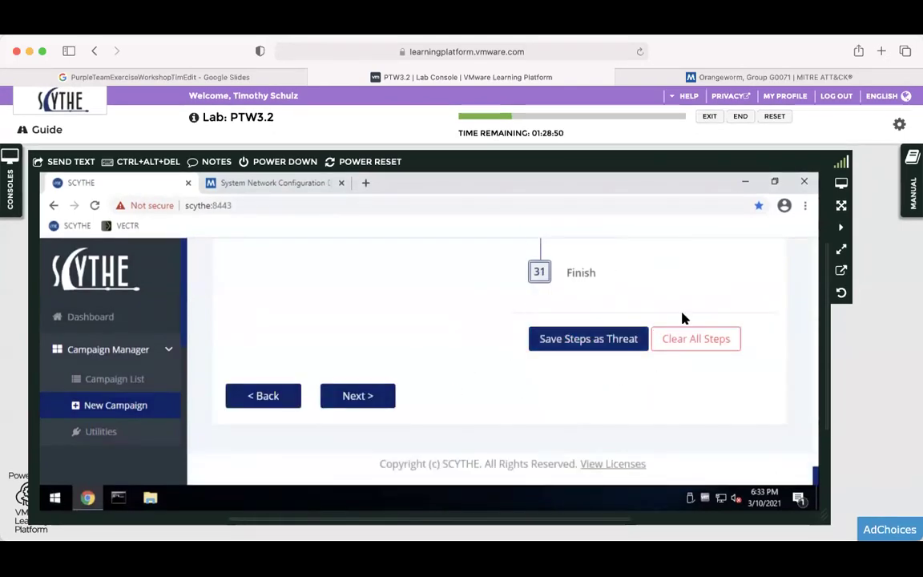
pyautogui.click(371, 407)
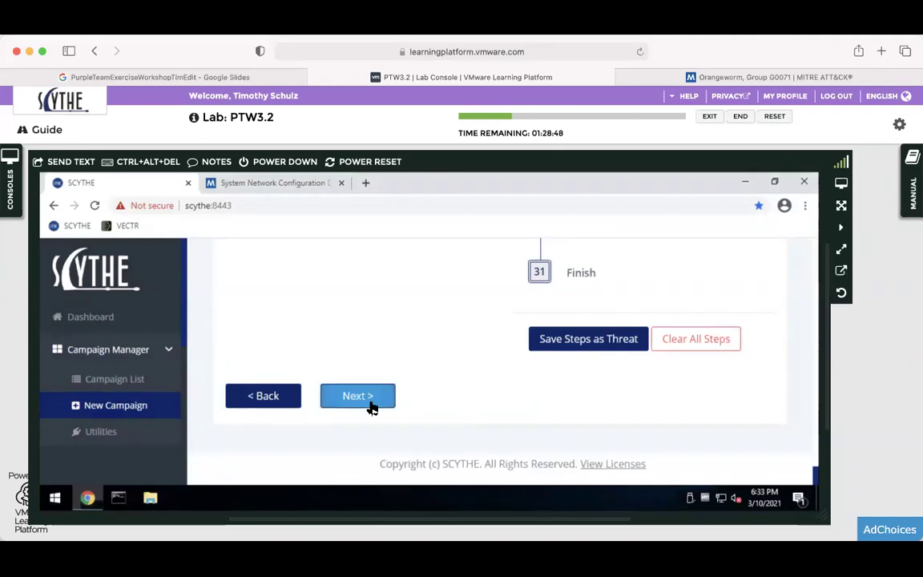
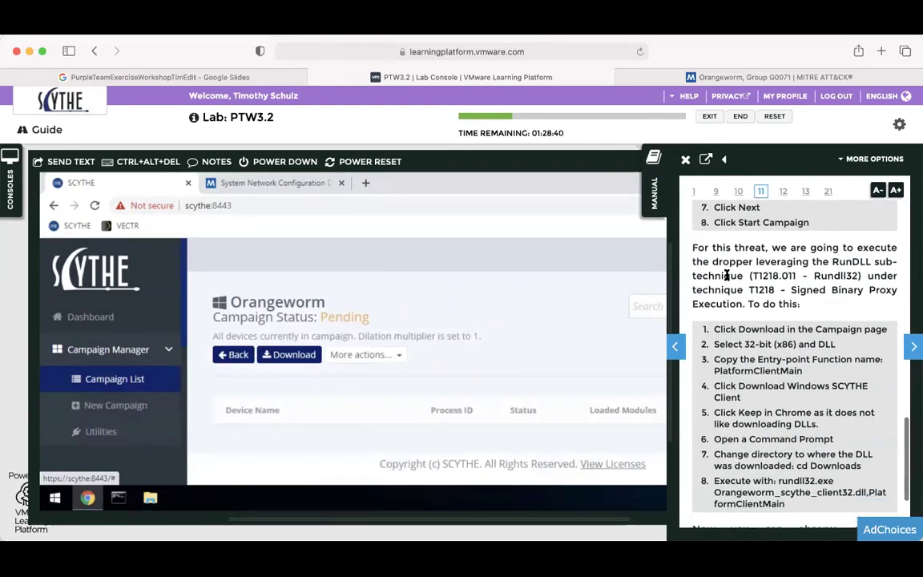
# Open the Orangeworm client download options and choose 32-bit (x86) architecture with DLL file type.
pyautogui.scroll(-3, 727, 274)
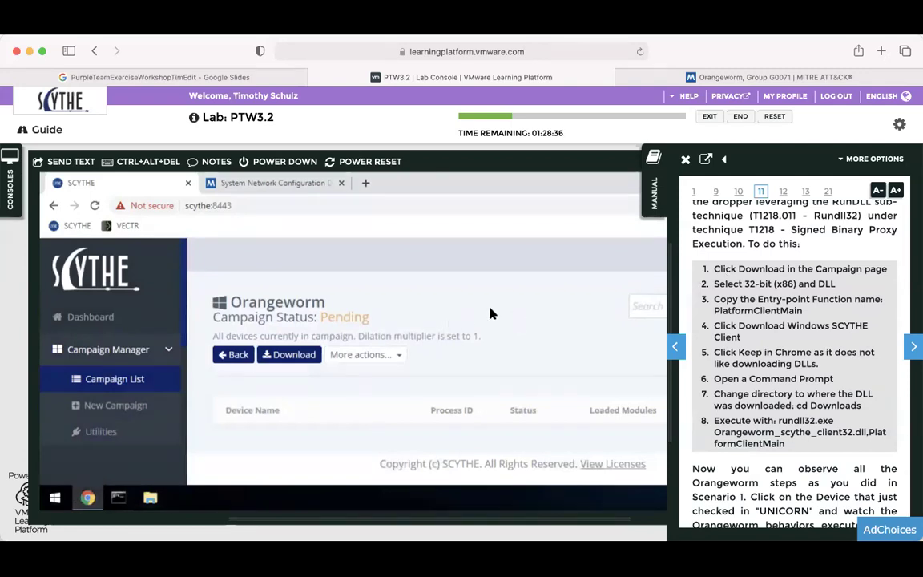
pyautogui.click(287, 354)
pyautogui.click(409, 354)
pyautogui.click(344, 417)
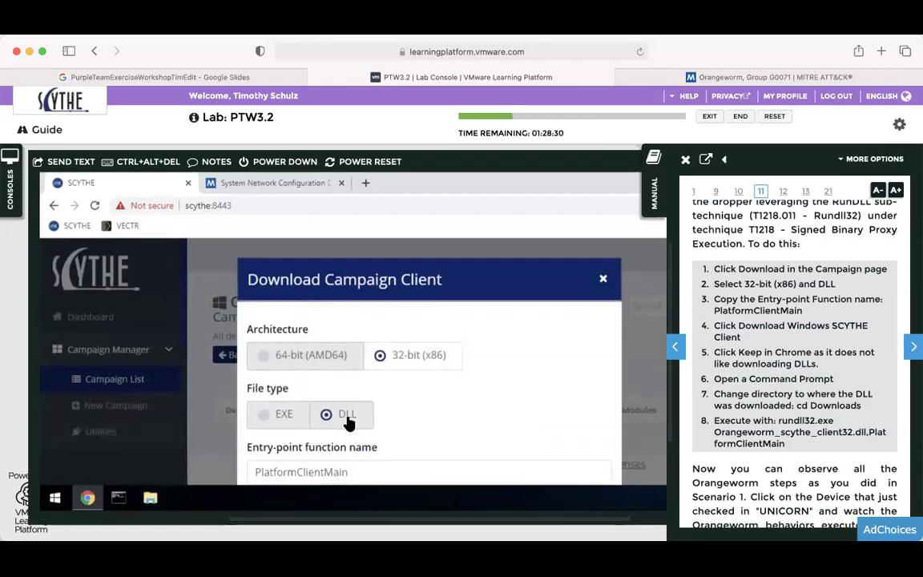
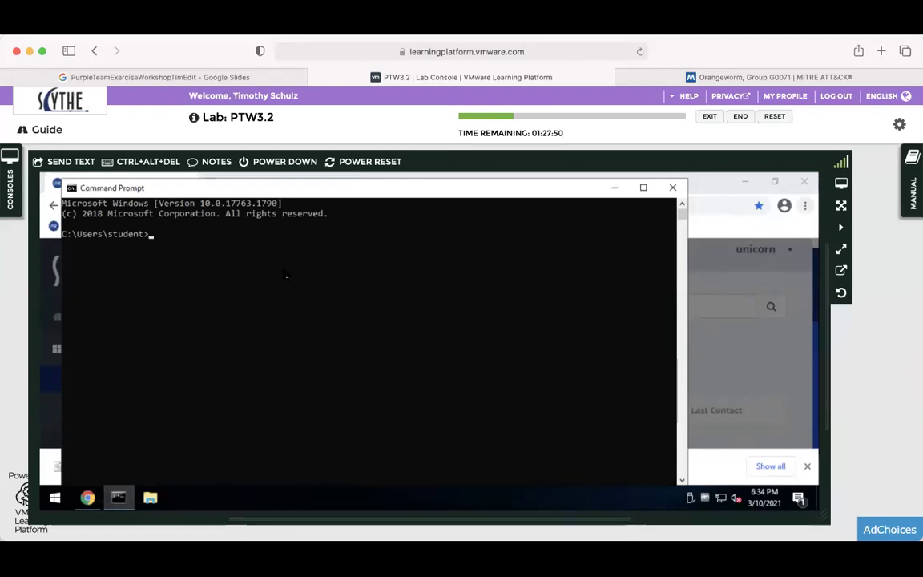
# List C:\Users\student, move into Downloads, and list it to confirm Orangeworm_scythe_client32.dll is there.
pyautogui.write('r')
pyautogui.press('Return')
pyautogui.write('cd Dow')
pyautogui.press('Tab')
pyautogui.press('Return')
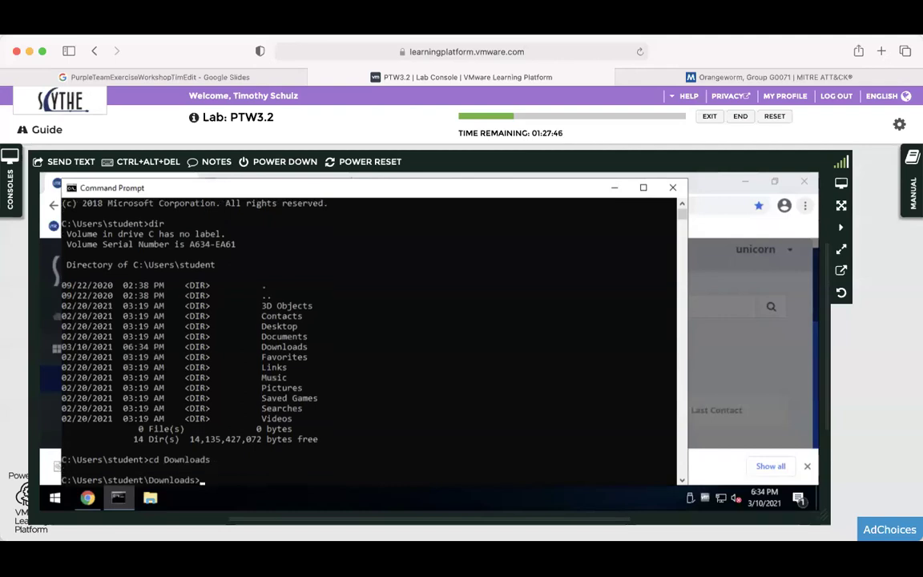
pyautogui.write('dir')
pyautogui.press('Return')
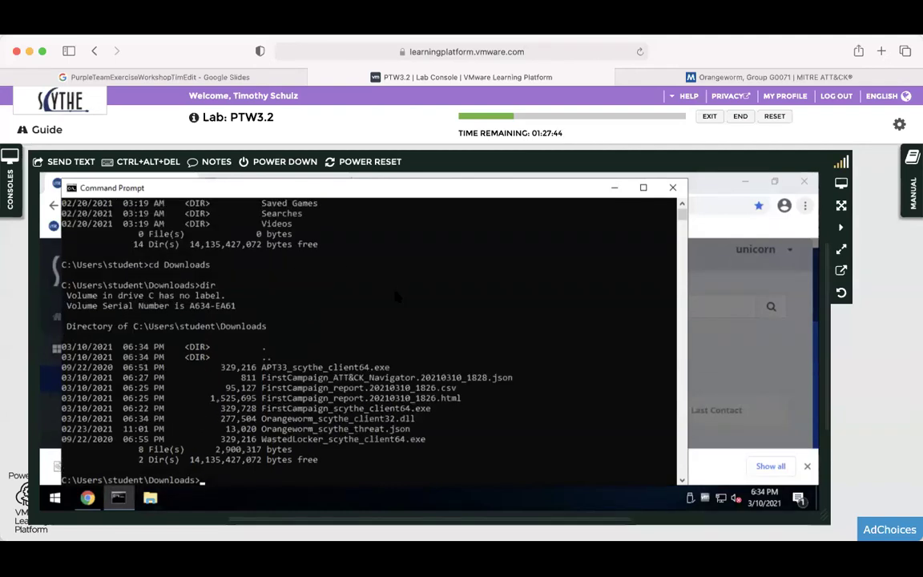
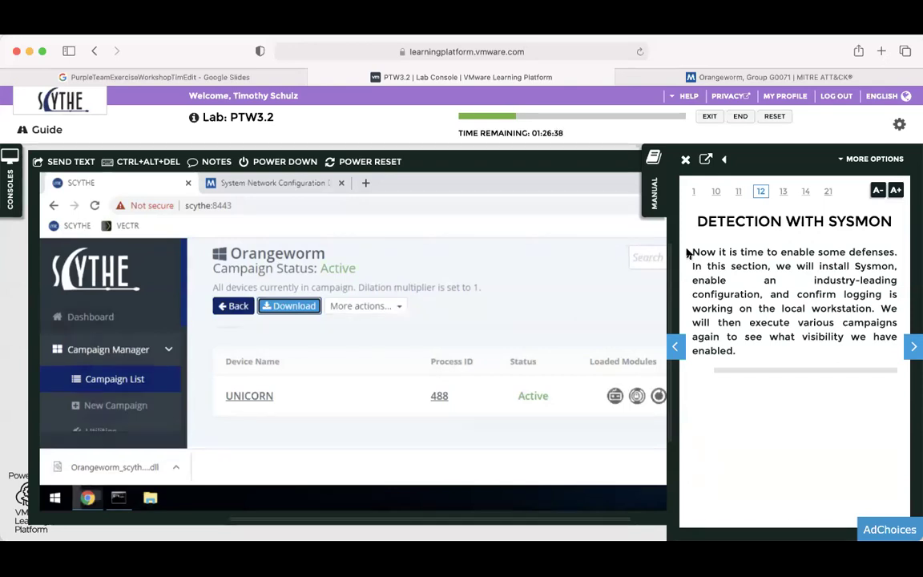
# Advance the manual to page 13, Install Sysmon, and read through its command prompt and Sysmon64 steps.
pyautogui.click(912, 347)
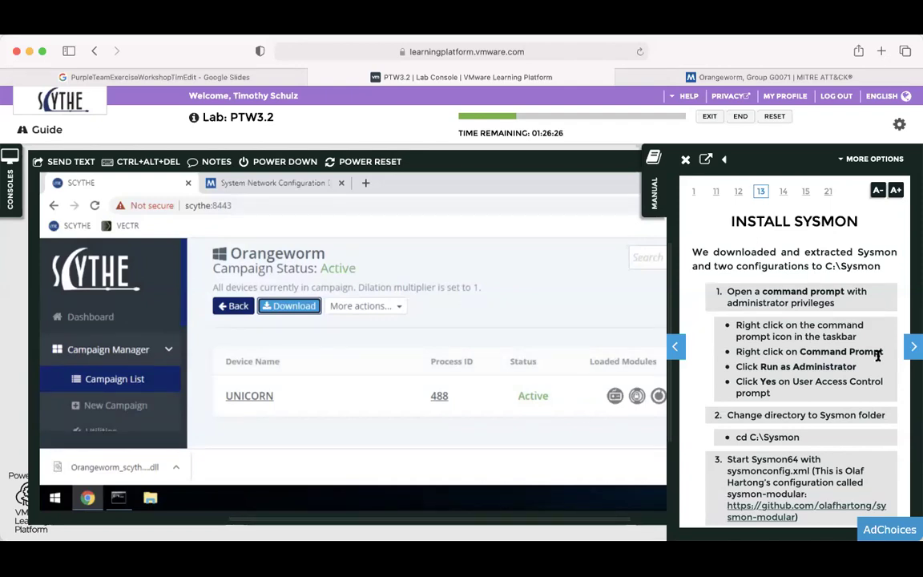
pyautogui.scroll(-2, 876, 356)
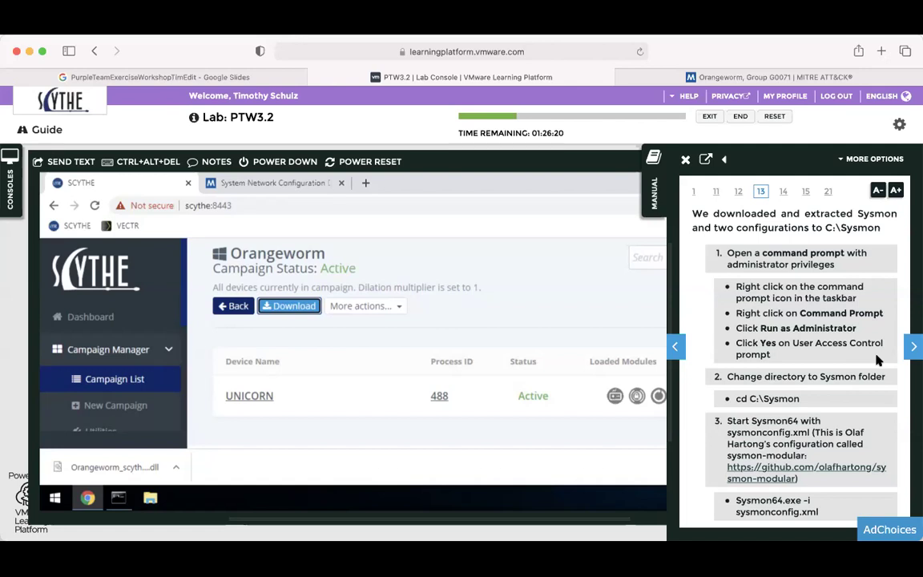
pyautogui.scroll(-1, 877, 361)
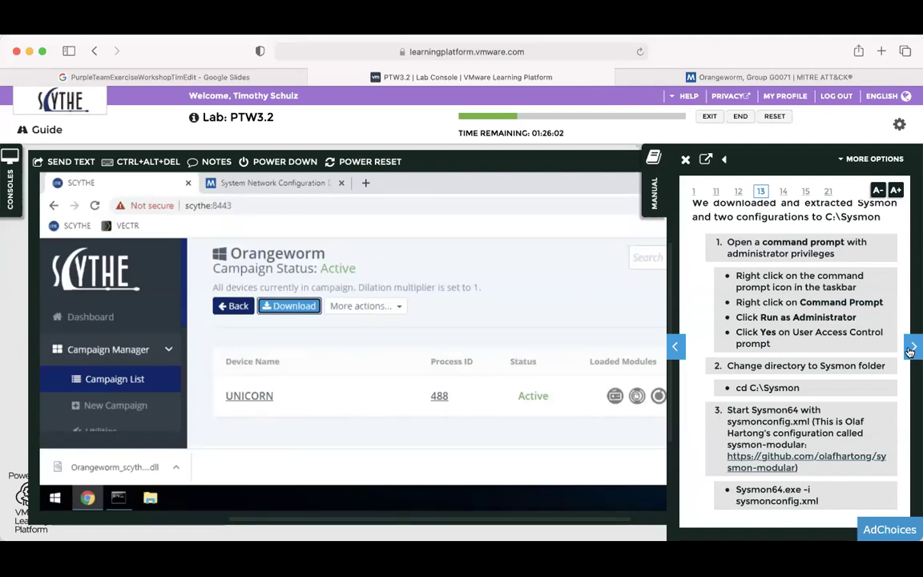
# Page past 14, View Sysmon Logs Through Event Viewer, to reach page 15, Execute Campaigns.
pyautogui.click(912, 348)
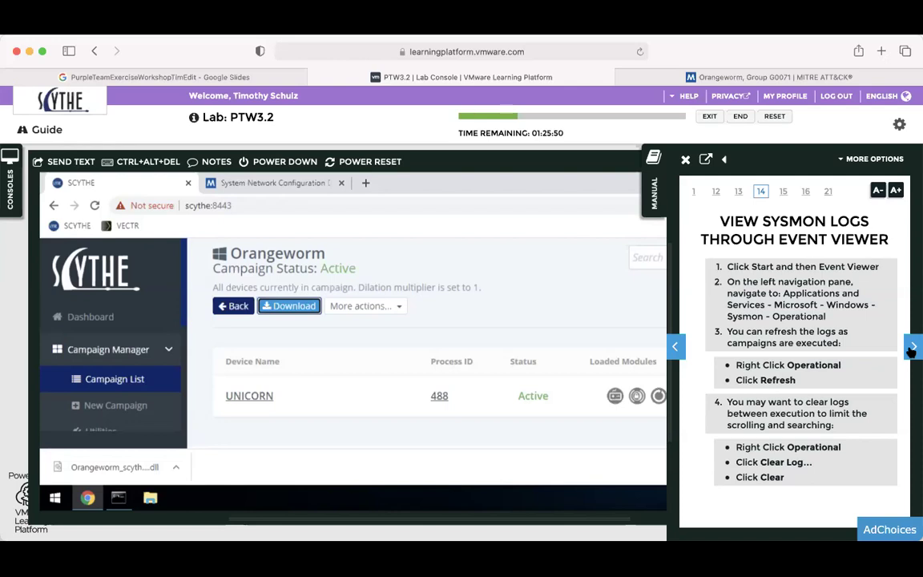
pyautogui.click(912, 348)
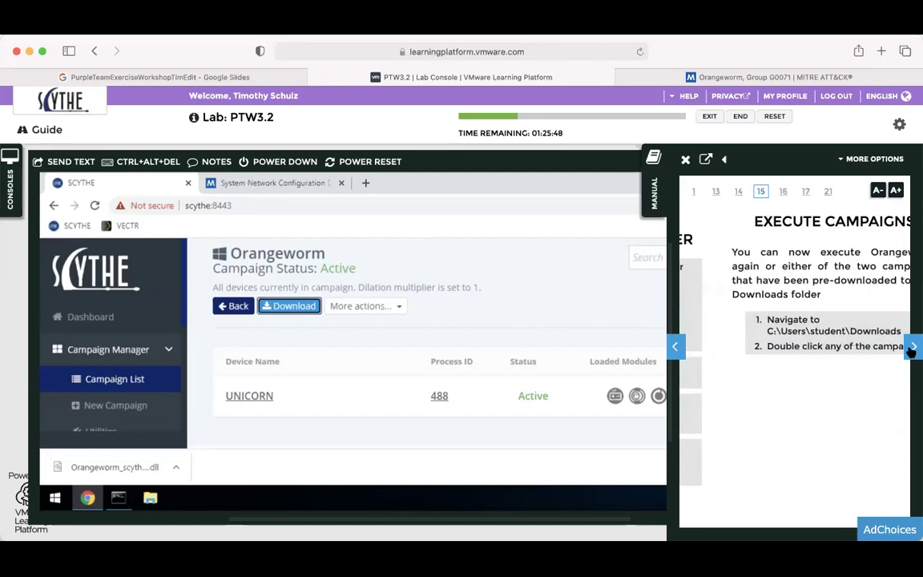
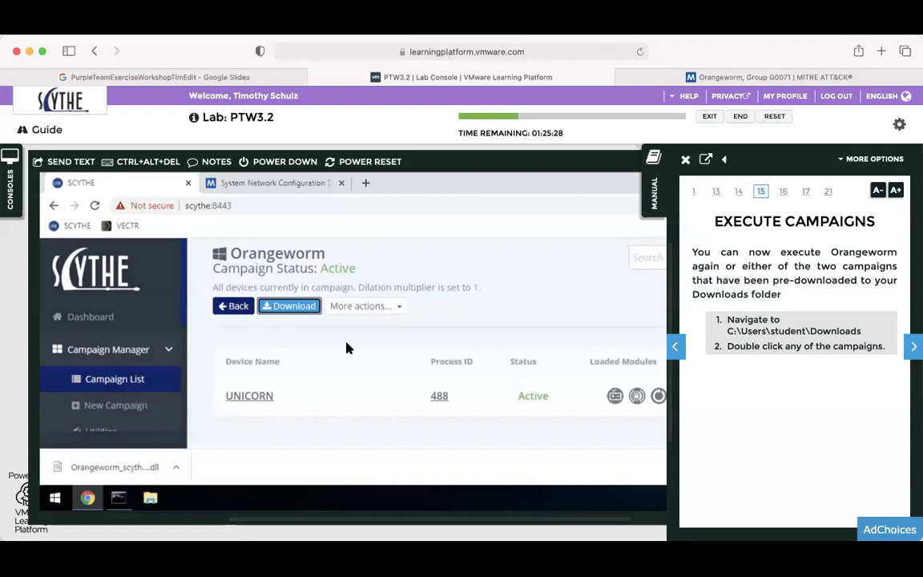
# Page through the manual past Scenario 3: Emulate Ryuk to page 17, Tracking with VECTR.
pyautogui.click(913, 348)
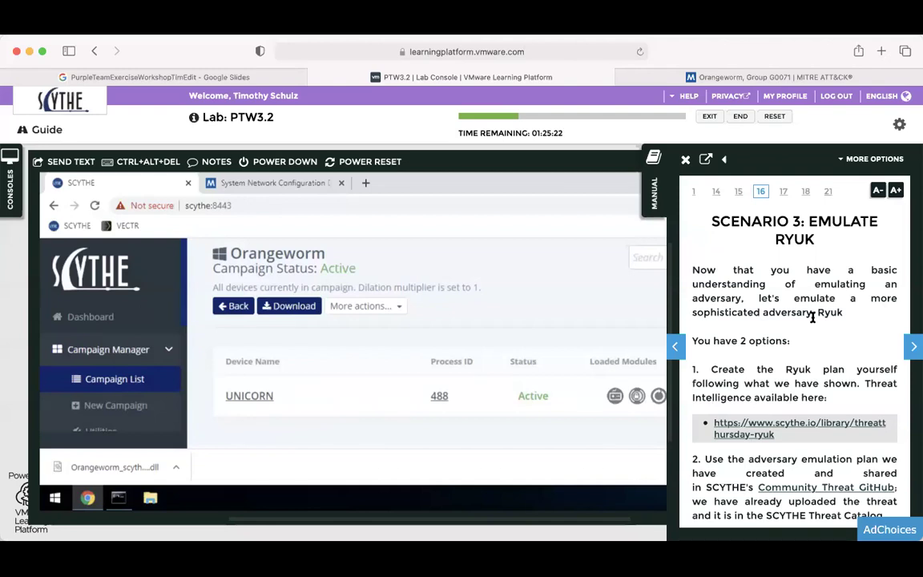
pyautogui.scroll(-10, 812, 318)
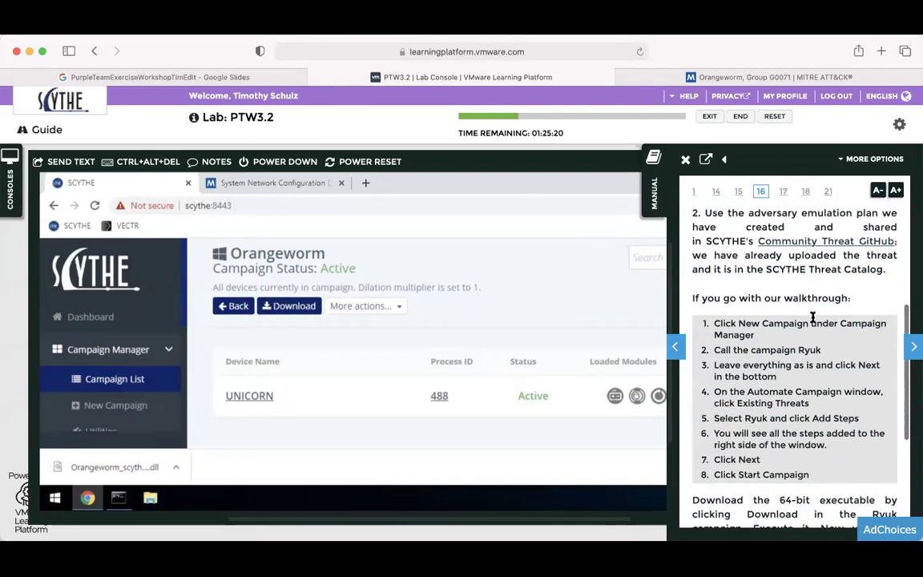
pyautogui.scroll(10, 813, 318)
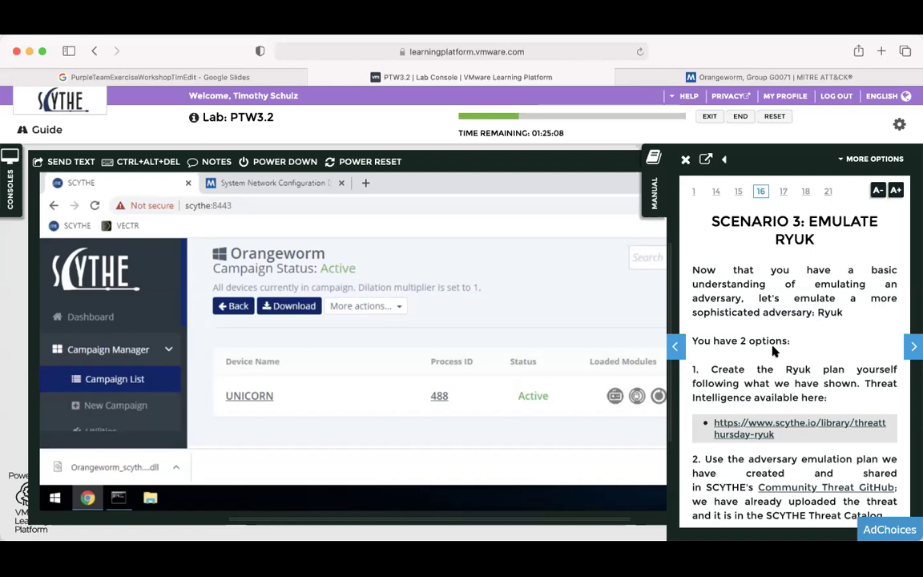
pyautogui.click(914, 346)
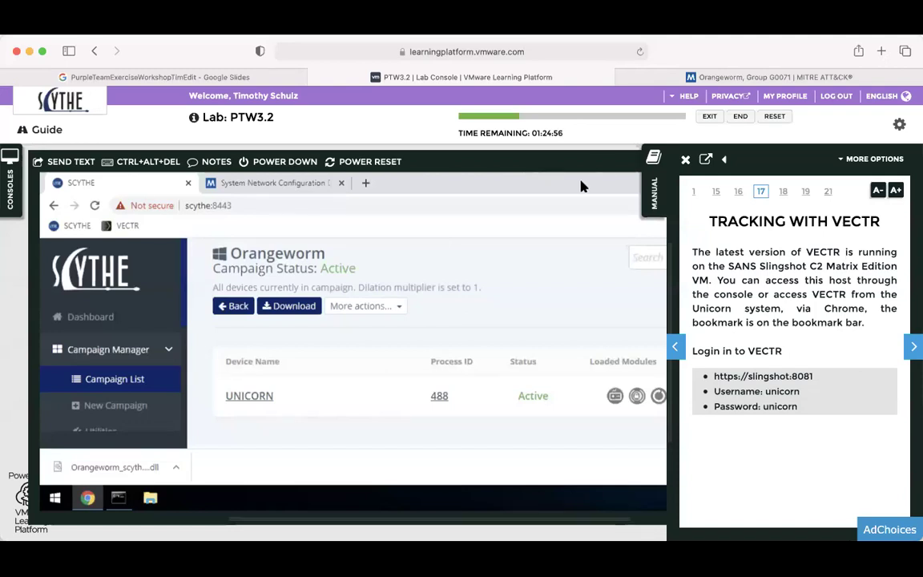
# Load VECTR from its bookmark in a new tab and proceed past the certificate warning.
pyautogui.click(368, 184)
pyautogui.click(126, 226)
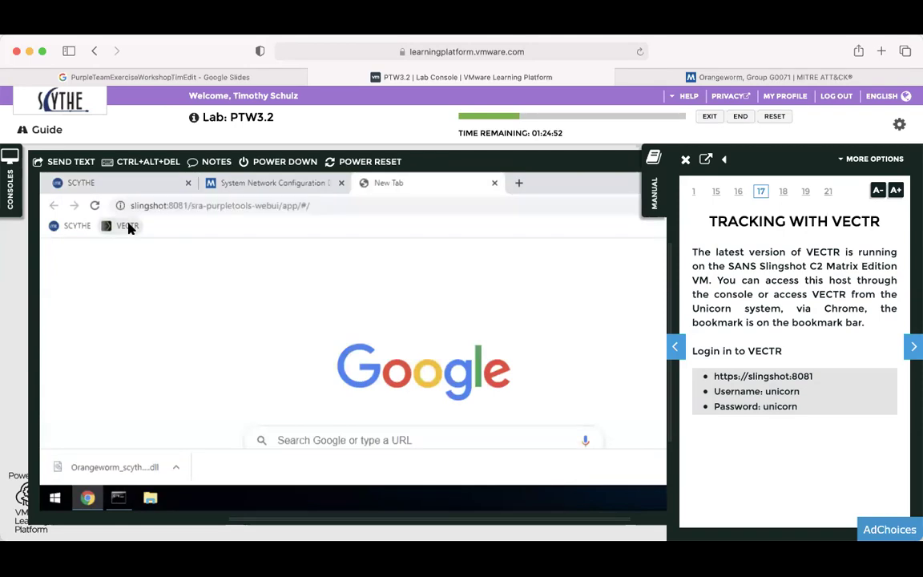
pyautogui.click(231, 424)
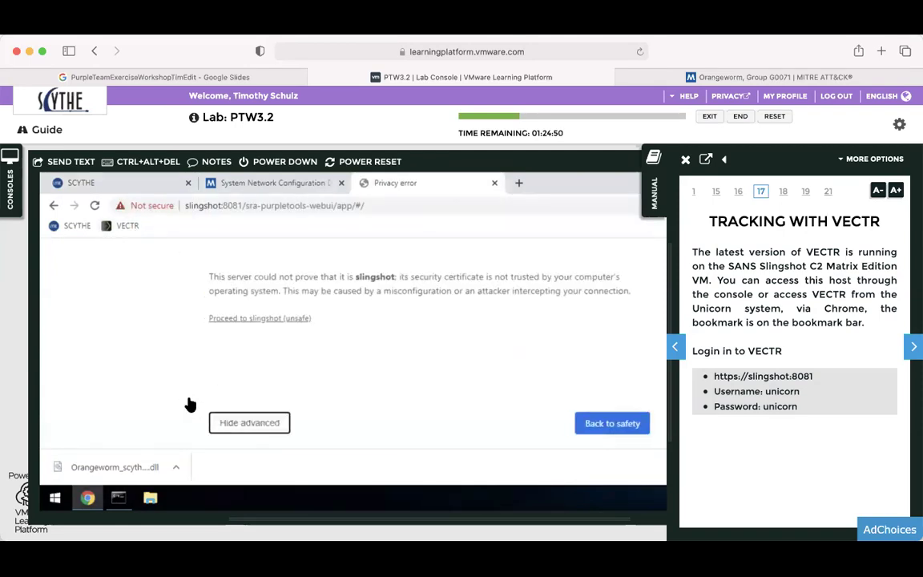
pyautogui.click(273, 320)
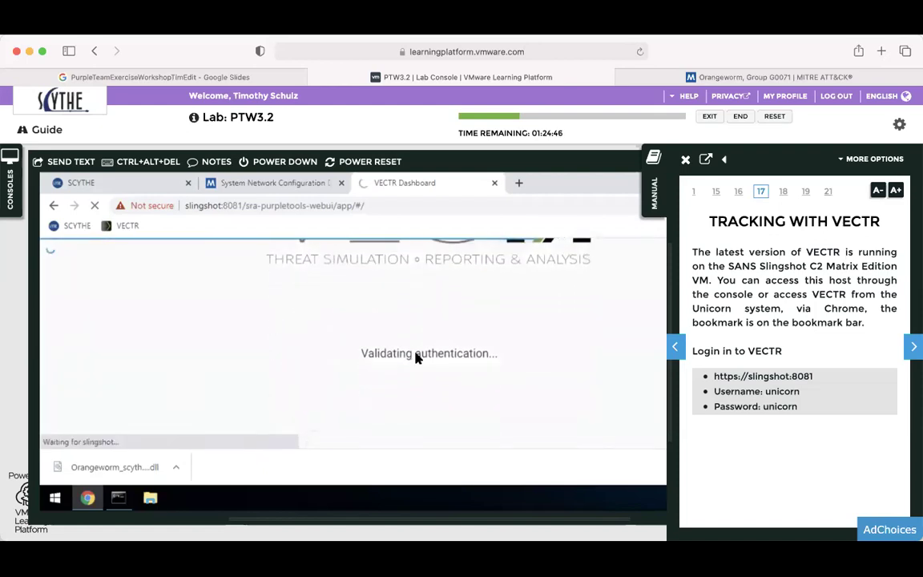
# Look up the VECTR login credentials in the lab notes.
pyautogui.click(685, 160)
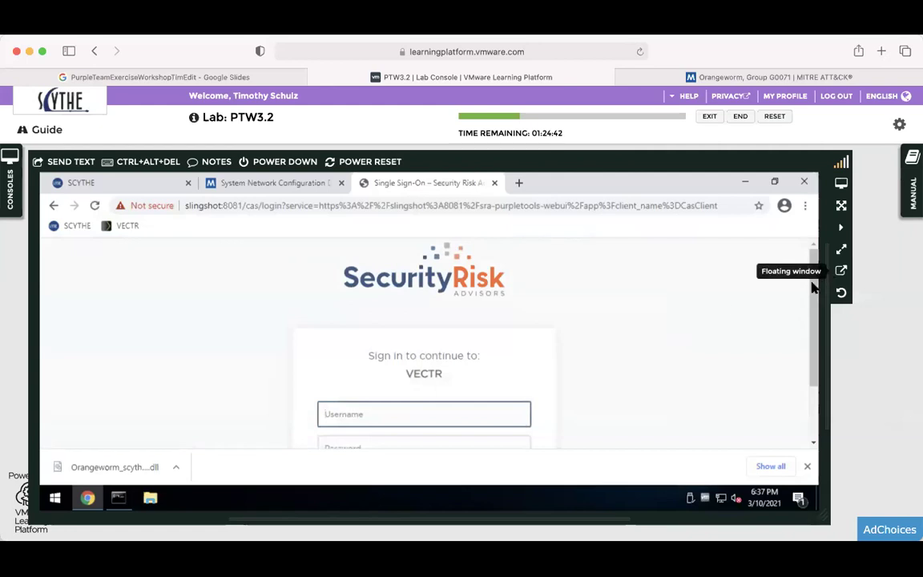
pyautogui.scroll(-2, 813, 363)
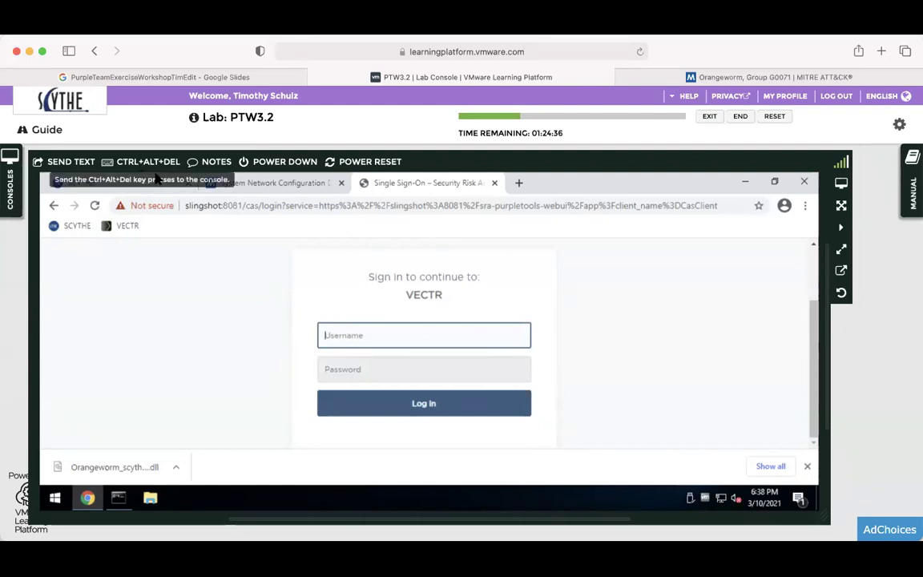
pyautogui.click(207, 162)
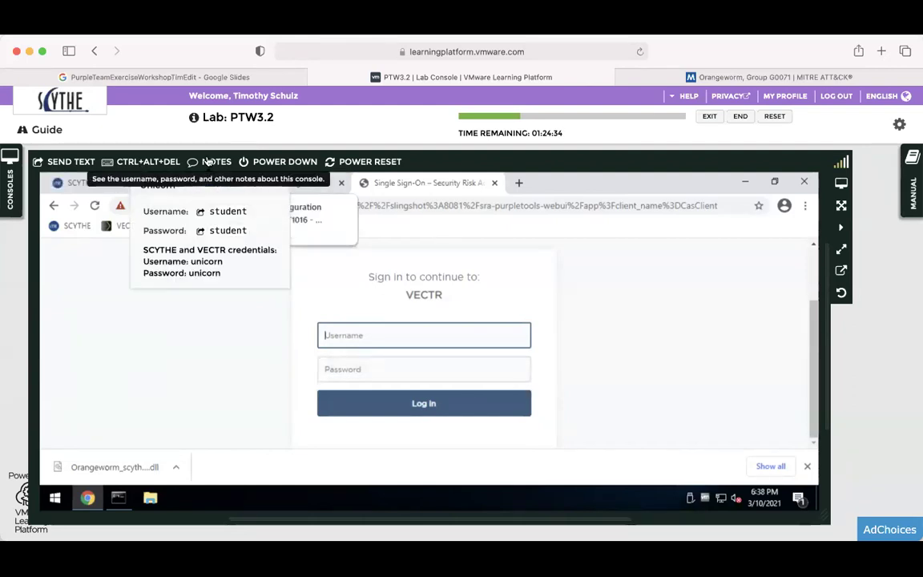
pyautogui.doubleClick(205, 260)
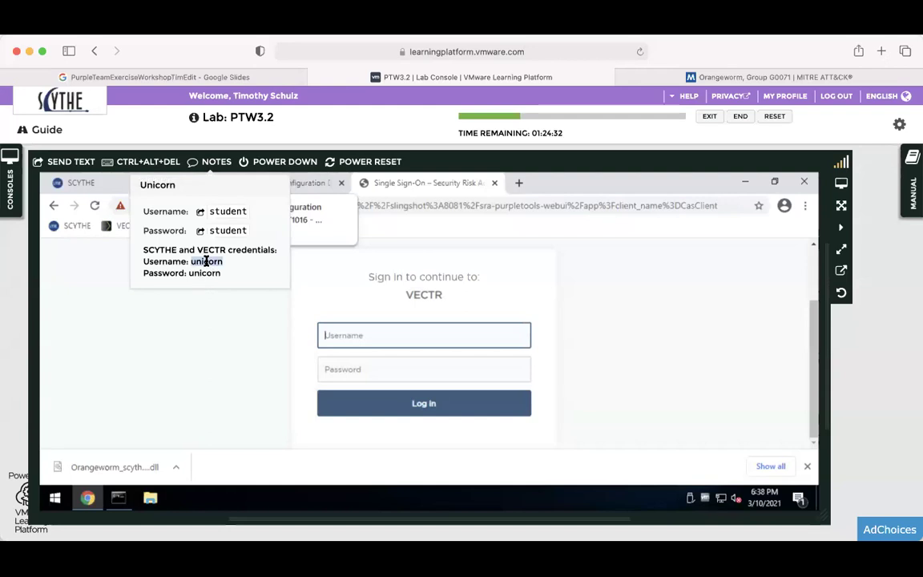
pyautogui.moveTo(152, 250); pyautogui.dragTo(252, 248)
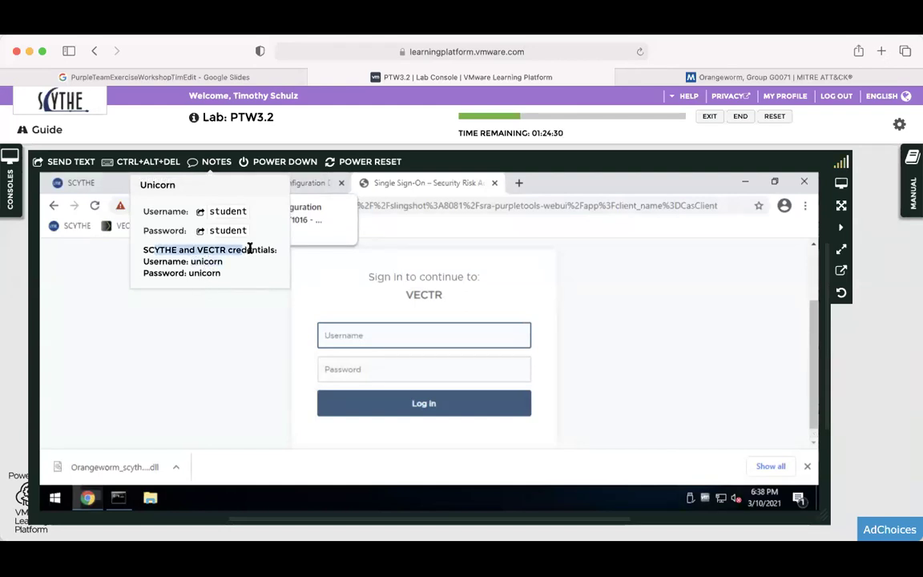
# Sign in to VECTR with the lab username and password from the notes.
pyautogui.click(451, 334)
pyautogui.write('unicorn')
pyautogui.press('Tab')
pyautogui.write('•••••••')
pyautogui.press('Return')
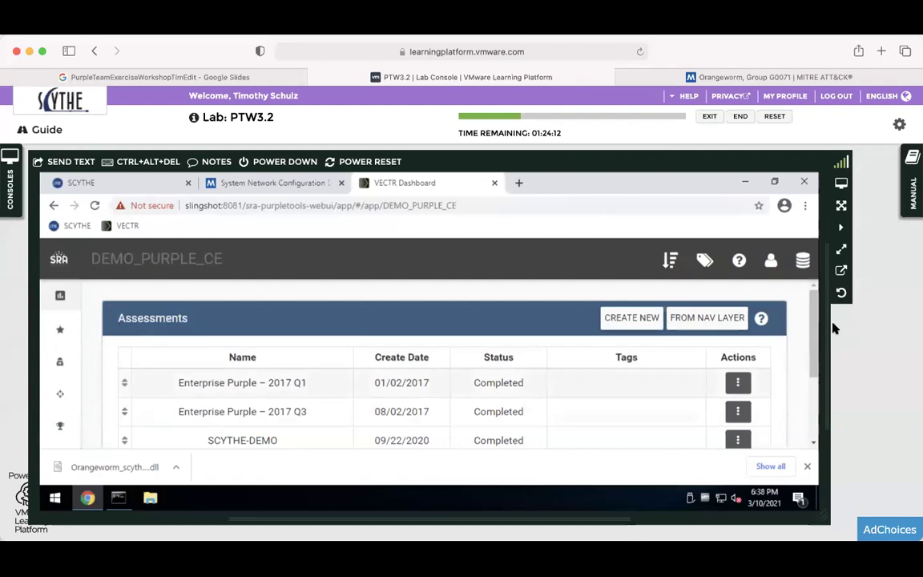
# Open the SCYTHE-DEMO assessment's Campaign Dashboard and bring up its Assessment Actions menu.
pyautogui.scroll(-2, 813, 364)
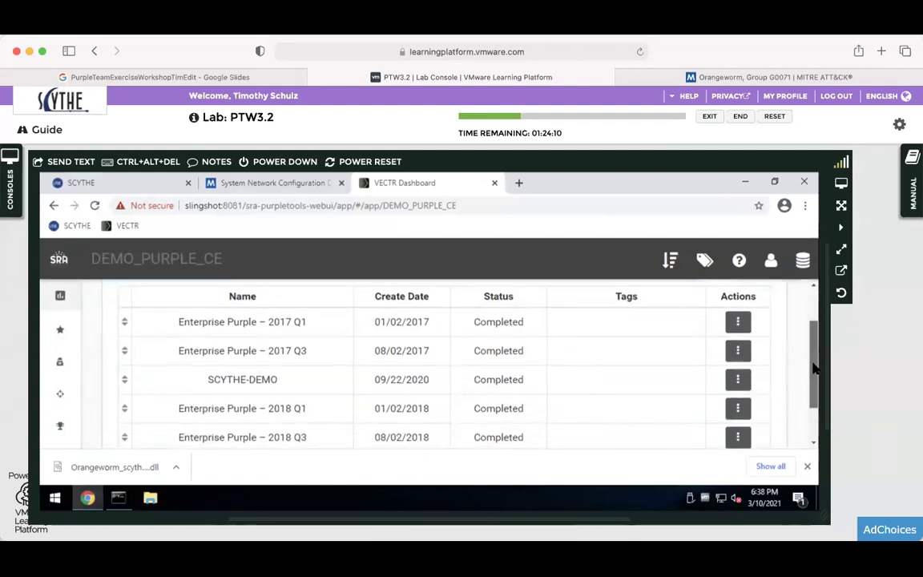
pyautogui.click(910, 183)
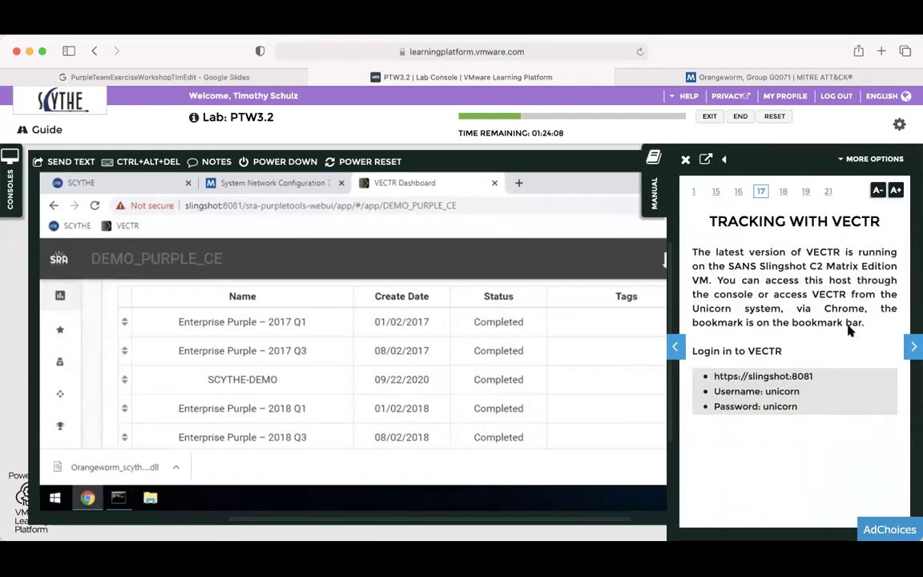
pyautogui.click(913, 347)
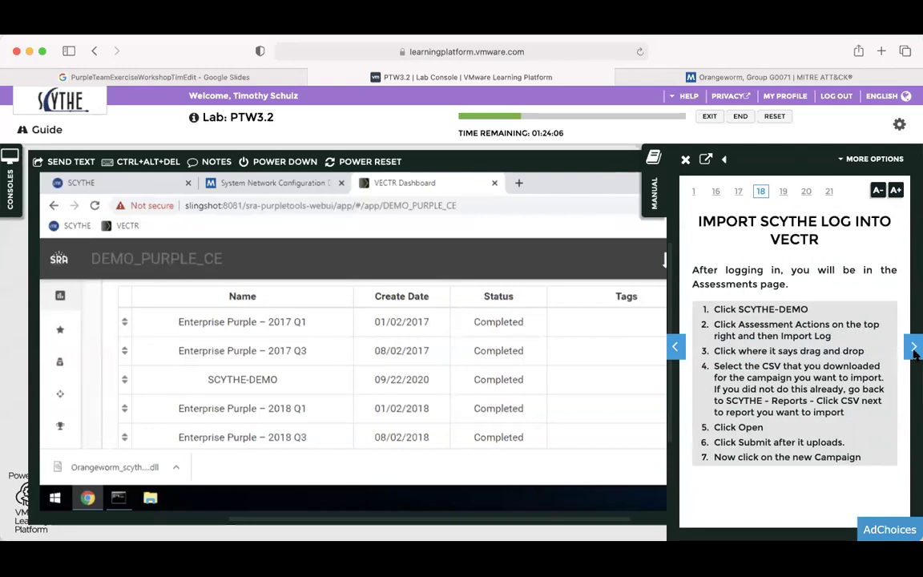
pyautogui.click(282, 387)
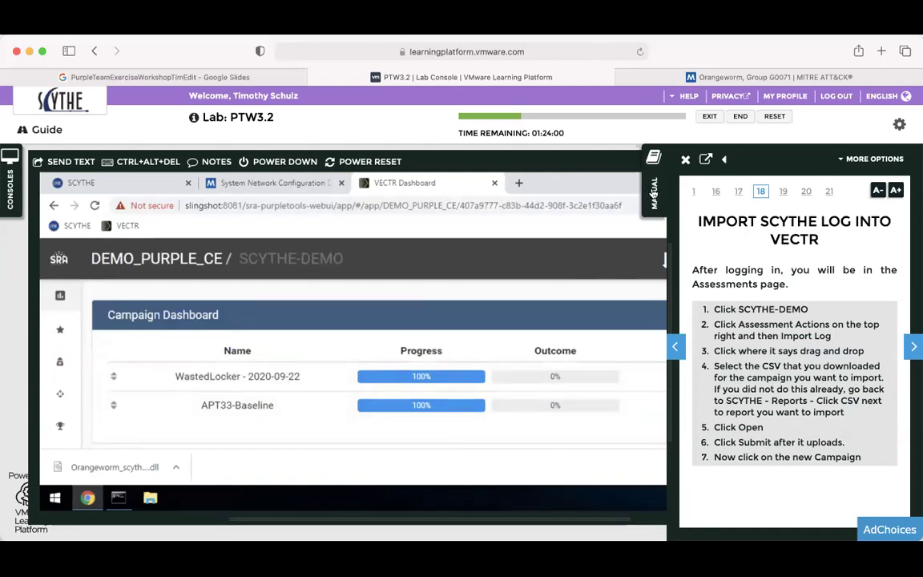
pyautogui.click(653, 193)
pyautogui.click(773, 318)
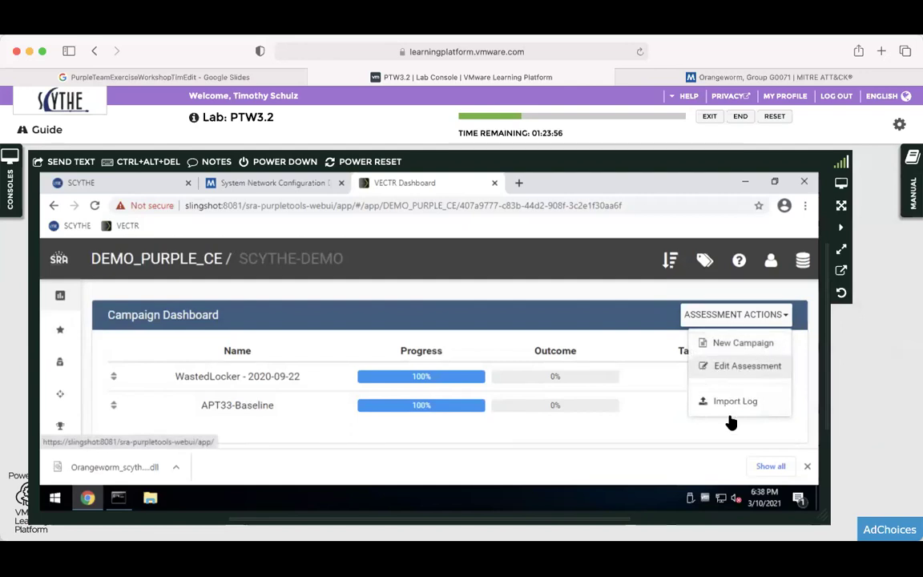
# Start an Import Log and upload FirstCampaign_report.20210310_1826.csv.
pyautogui.click(731, 400)
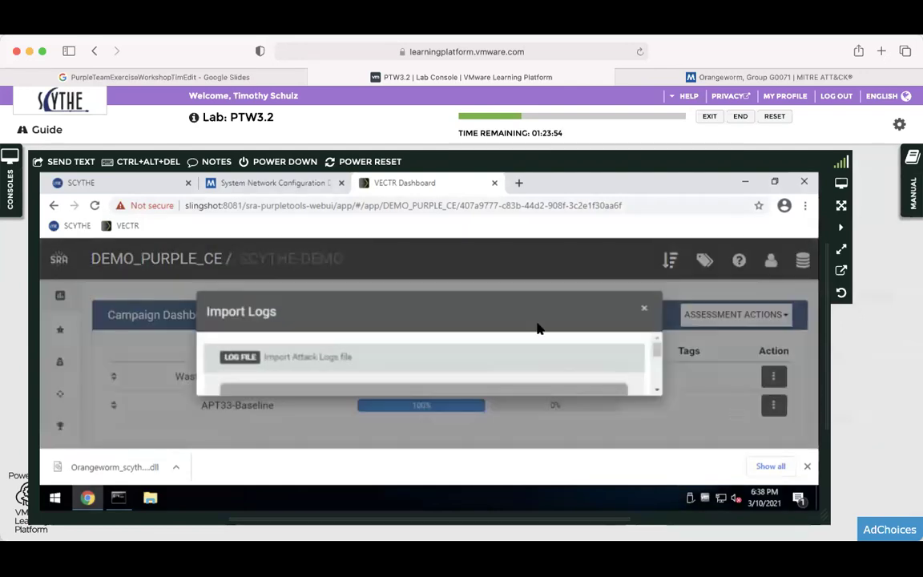
pyautogui.scroll(-3, 501, 364)
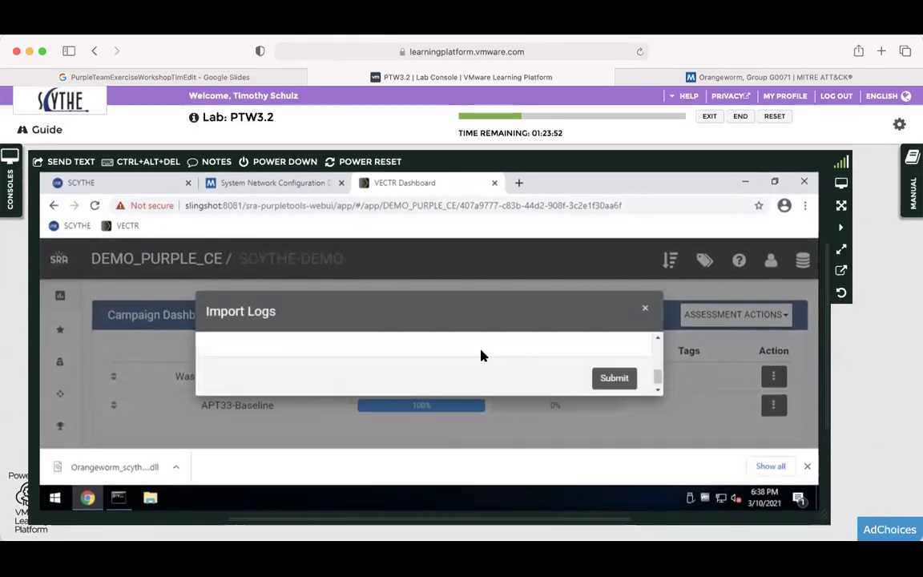
pyautogui.scroll(3, 481, 355)
pyautogui.scroll(-3, 481, 353)
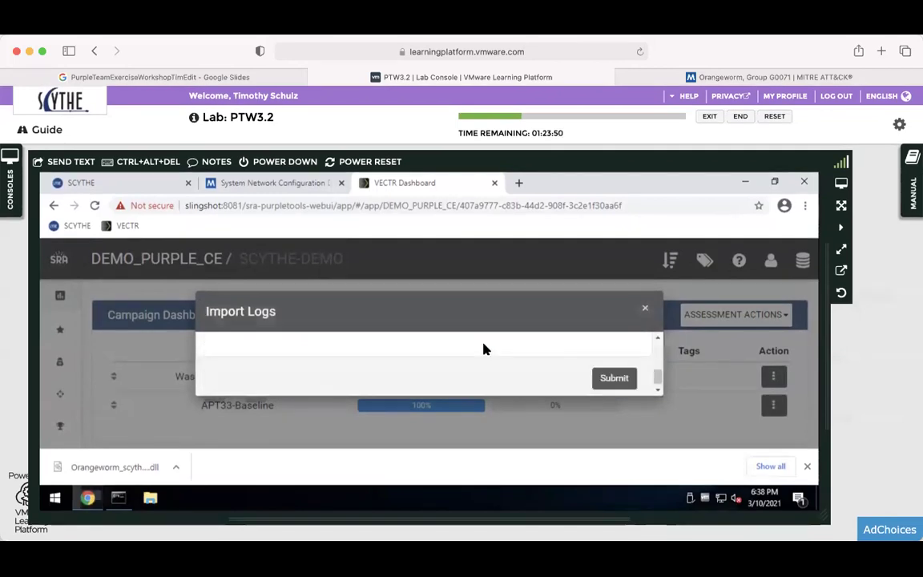
pyautogui.scroll(3, 483, 357)
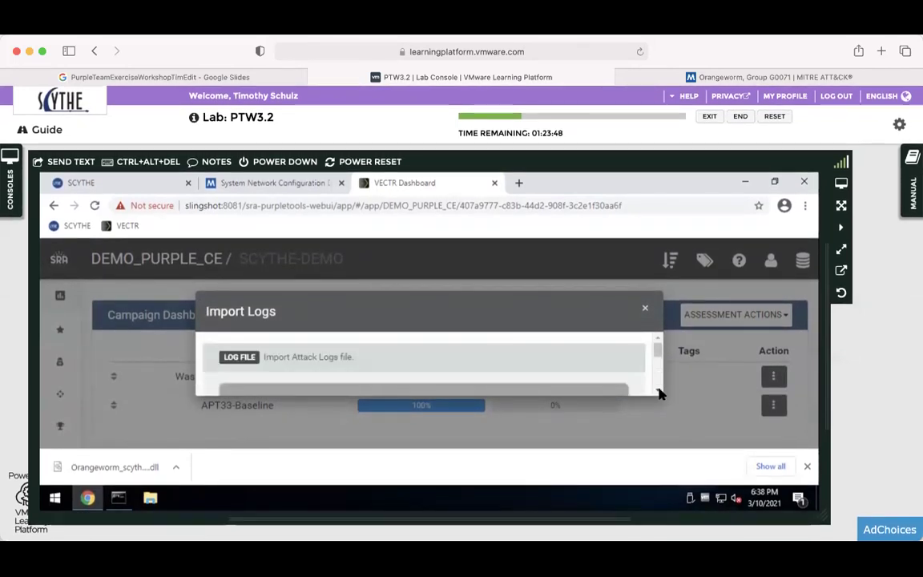
pyautogui.click(657, 392)
pyautogui.click(514, 370)
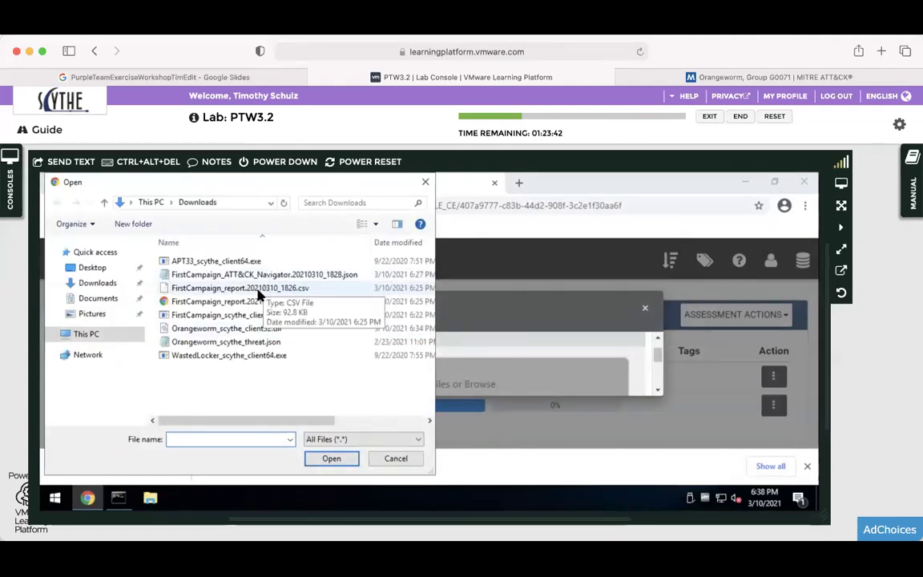
pyautogui.click(248, 288)
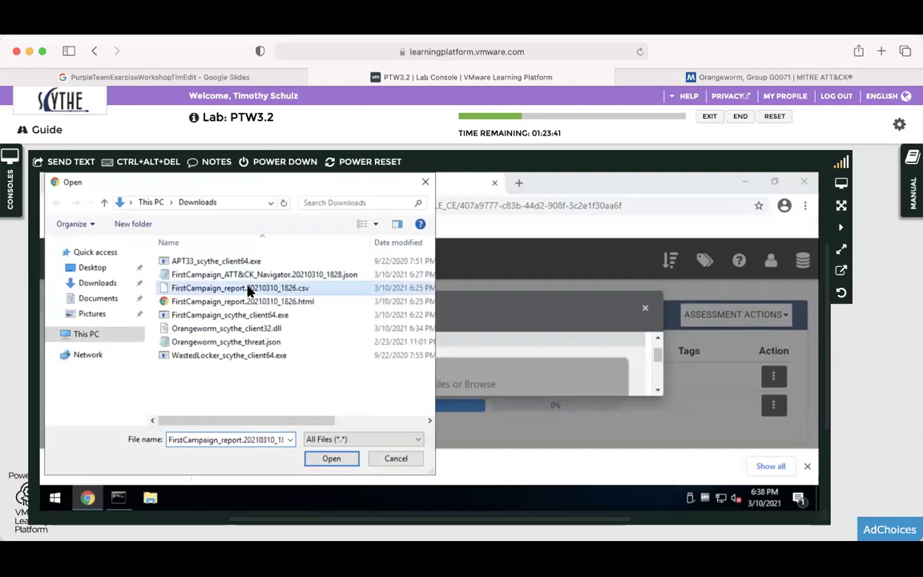
pyautogui.click(331, 460)
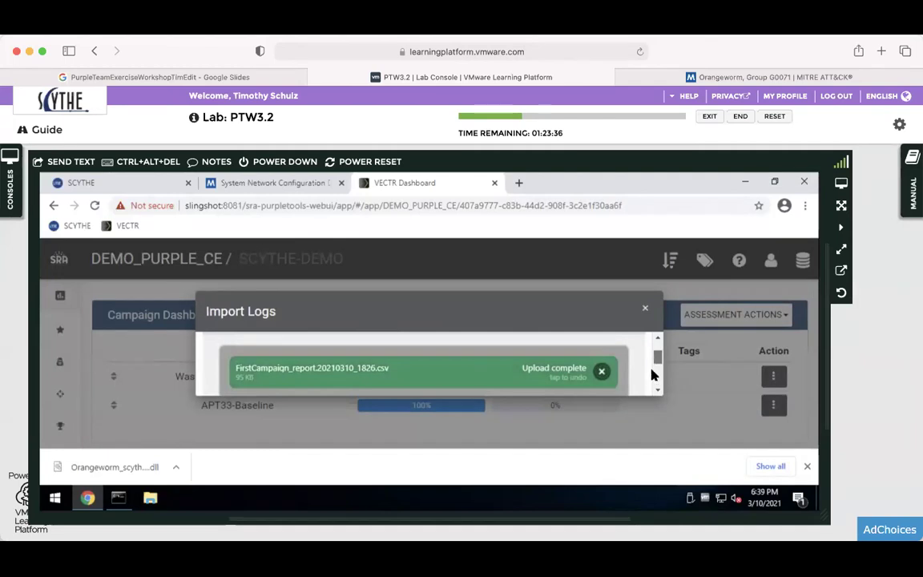
# Submit the import, creating the FirstCampaign - 2021-03-10 campaign.
pyautogui.scroll(-2, 653, 375)
pyautogui.scroll(-2, 651, 386)
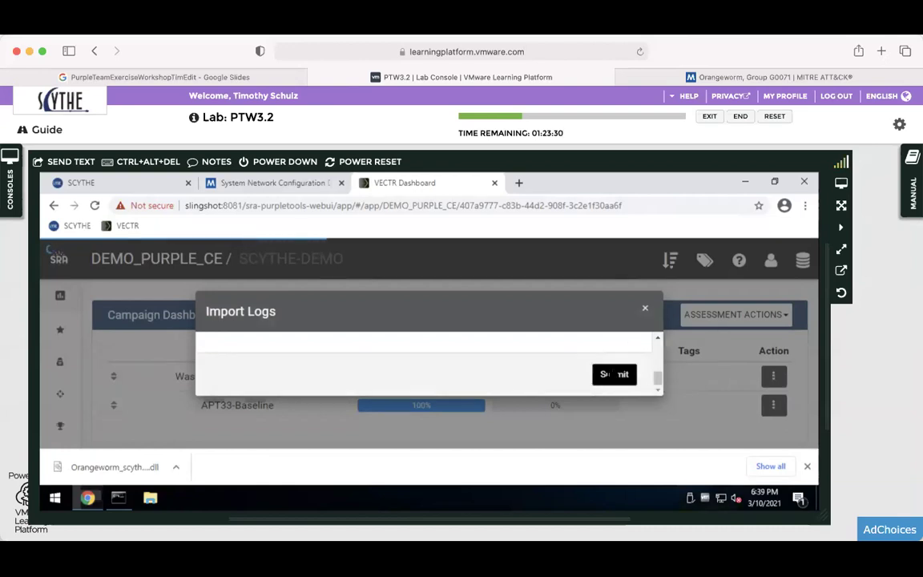
pyautogui.click(614, 374)
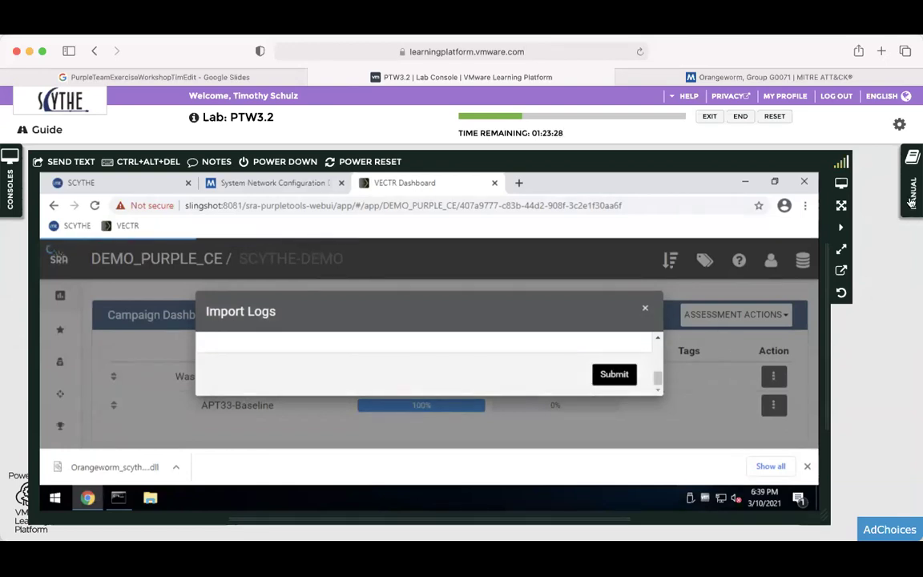
pyautogui.click(910, 188)
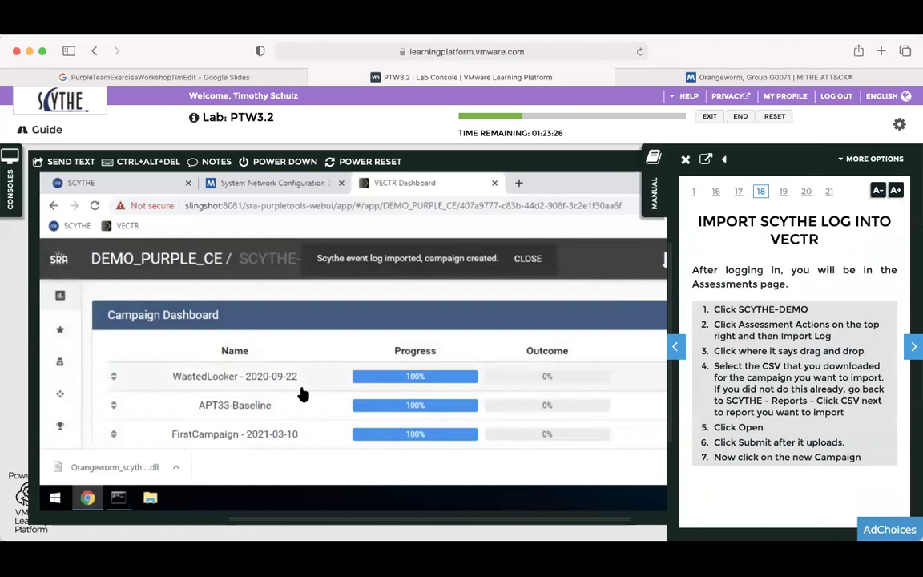
# Open the FirstCampaign - 2021-03-10 campaign, dismiss the download bar, and scroll to its Test Cases.
pyautogui.click(206, 437)
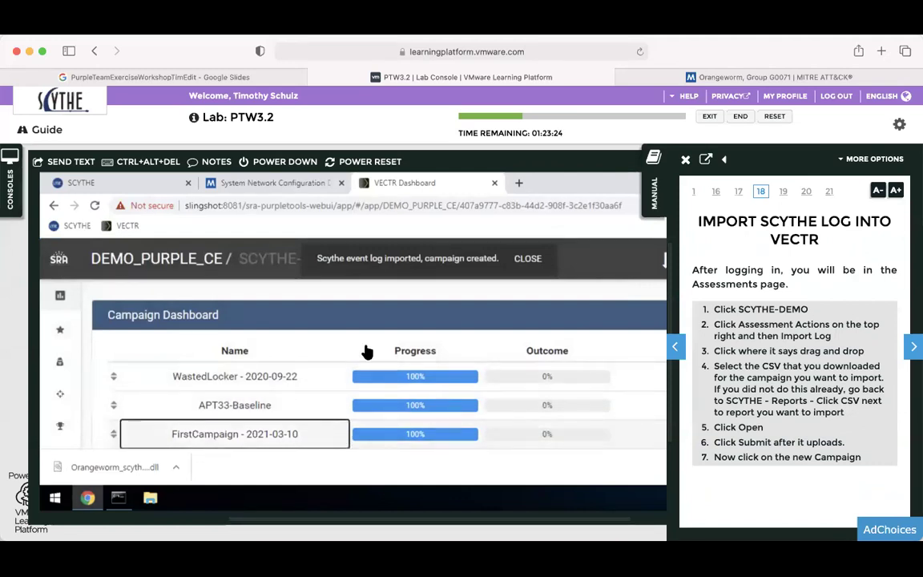
pyautogui.click(654, 194)
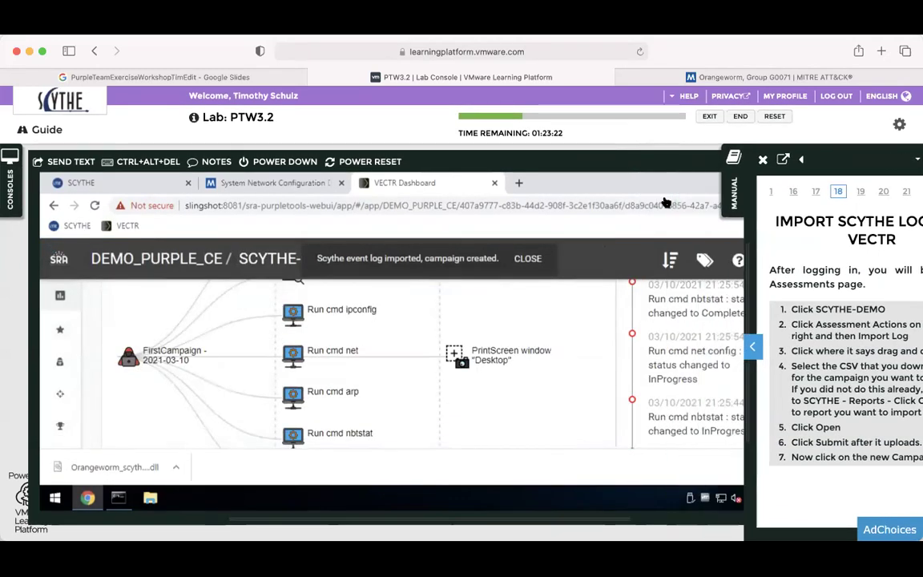
pyautogui.moveTo(816, 329)
pyautogui.mouseDown()
pyautogui.moveTo(814, 314)
pyautogui.moveTo(816, 375)
pyautogui.moveTo(809, 325)
pyautogui.mouseUp()
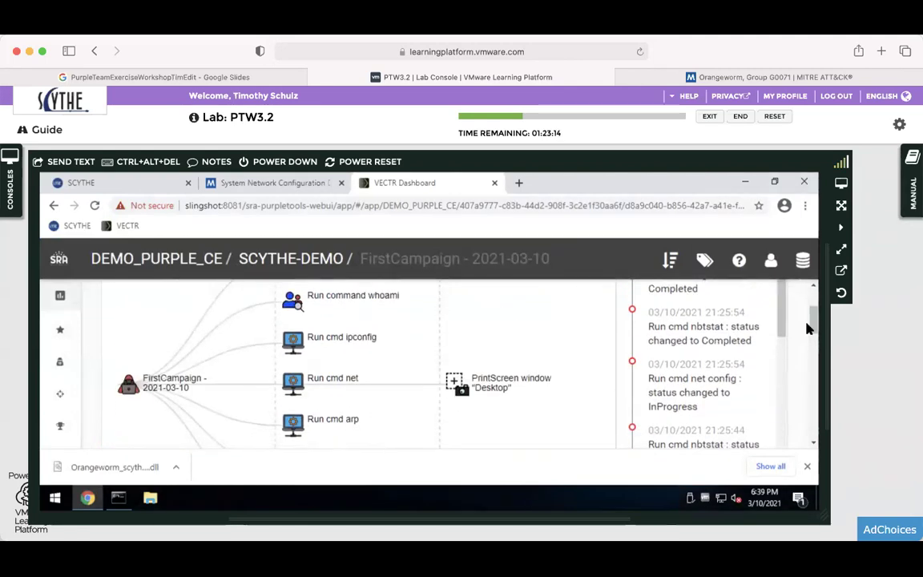
pyautogui.click(807, 466)
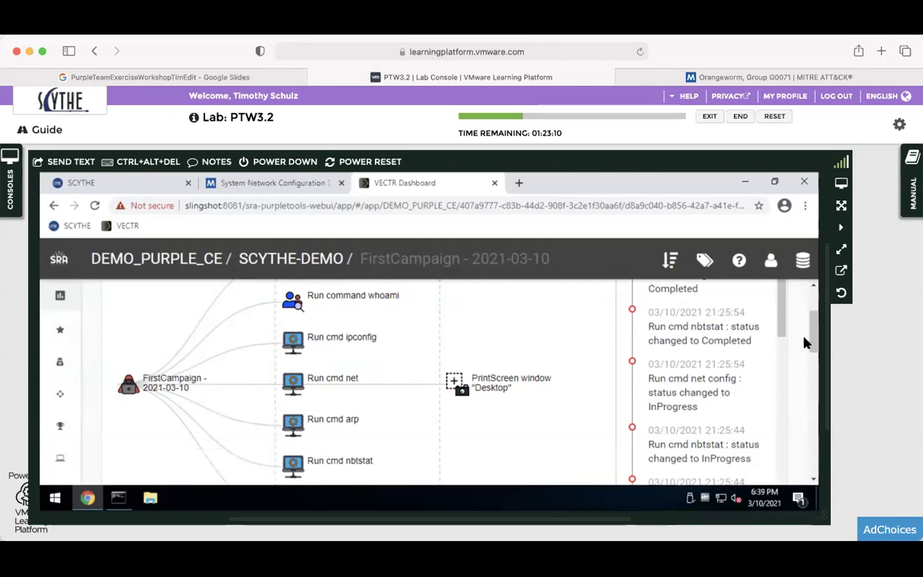
pyautogui.scroll(3, 808, 346)
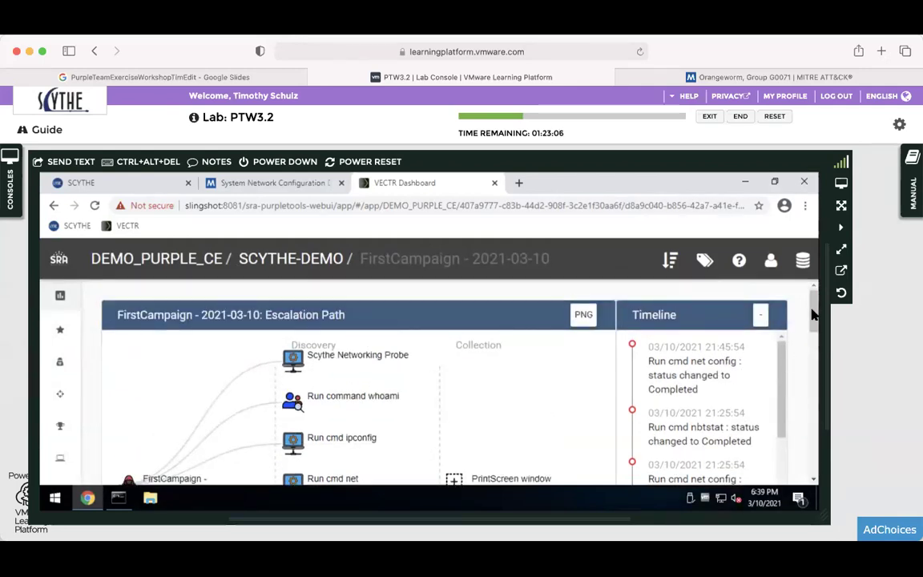
pyautogui.scroll(-2, 814, 320)
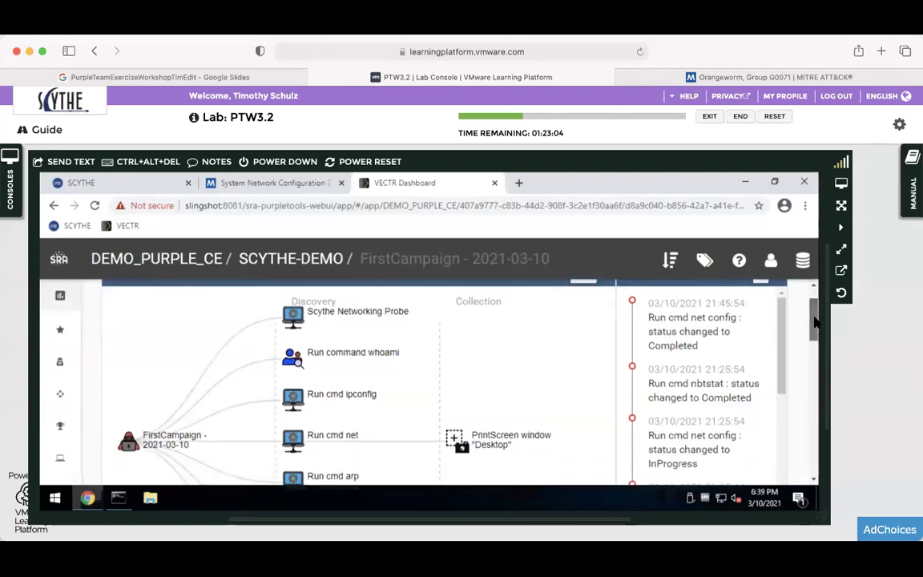
pyautogui.scroll(-5, 814, 330)
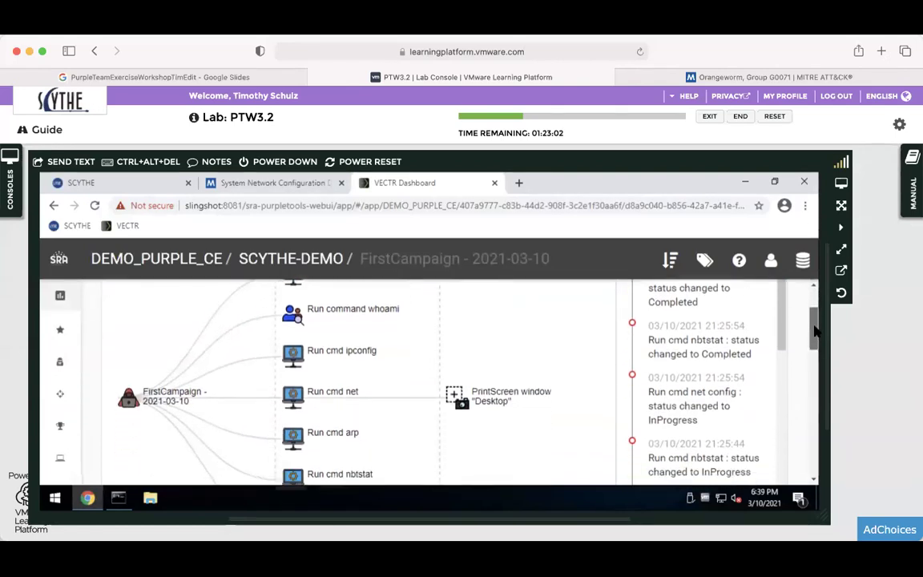
pyautogui.scroll(-5, 809, 354)
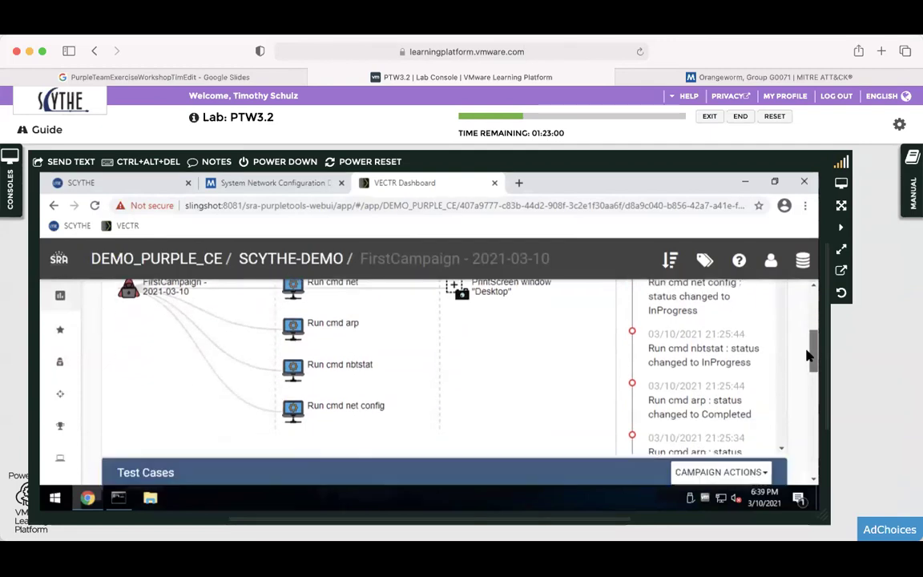
pyautogui.scroll(-5, 809, 372)
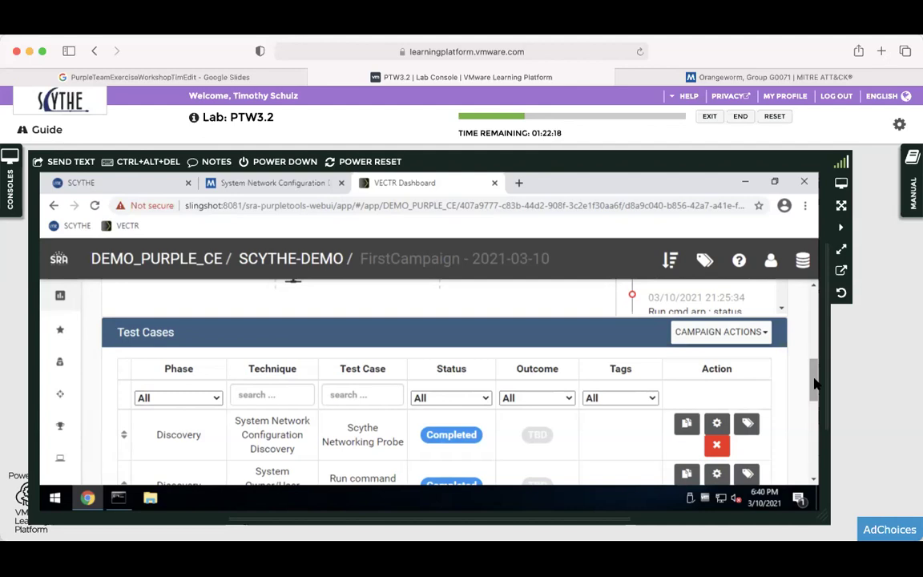
pyautogui.moveTo(814, 385); pyautogui.dragTo(812, 319)
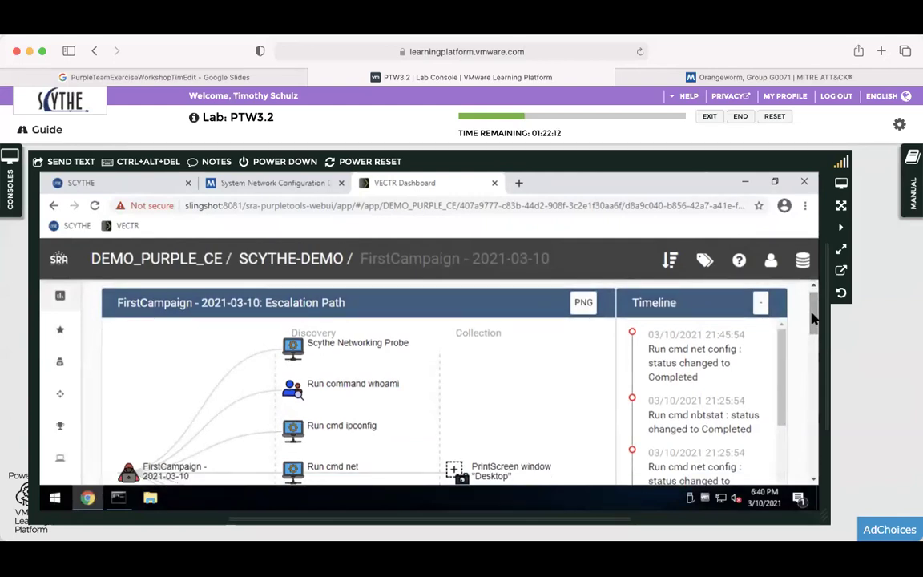
pyautogui.moveTo(810, 319)
pyautogui.mouseDown()
pyautogui.moveTo(813, 462)
pyautogui.moveTo(812, 383)
pyautogui.moveTo(811, 403)
pyautogui.mouseUp()
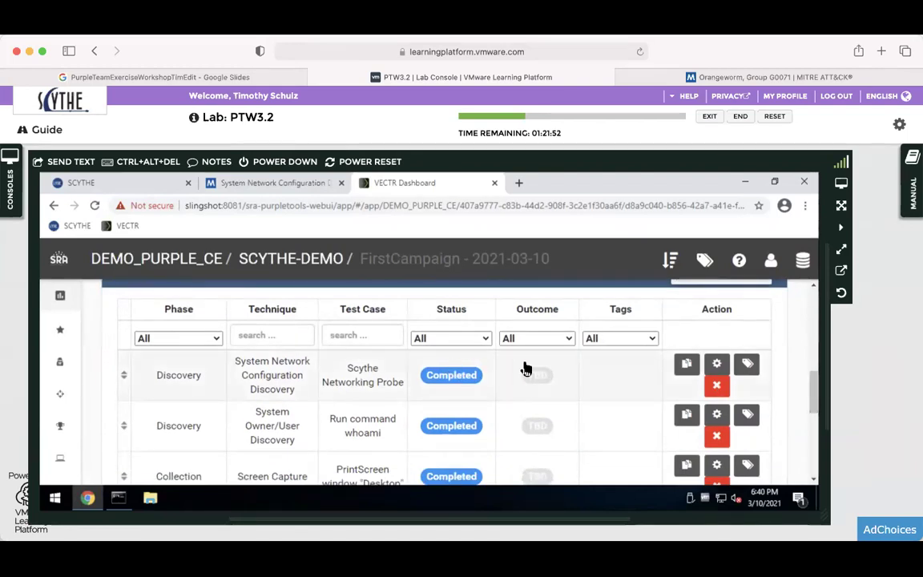
# Edit Scythe Networking Probe: set outcome to NotDetected and event source logged to Yes.
pyautogui.click(687, 365)
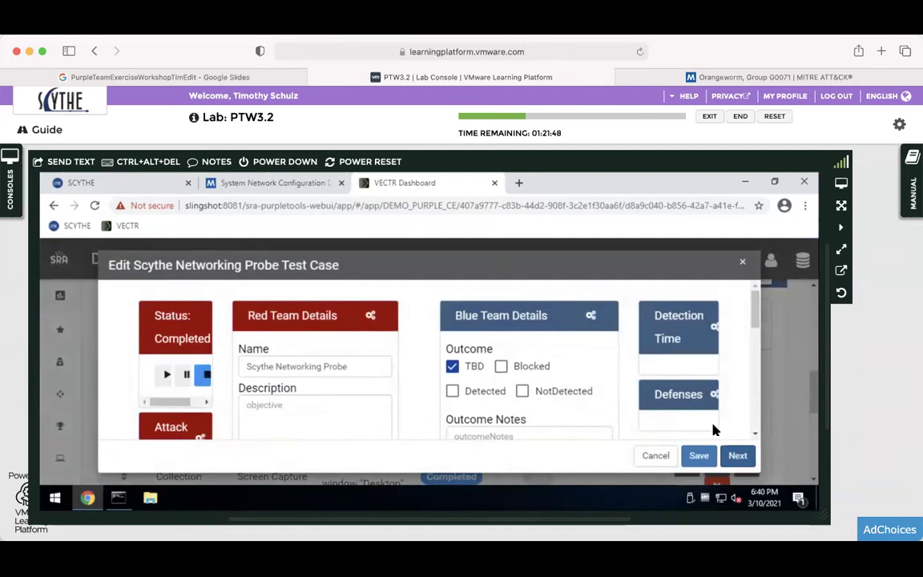
pyautogui.click(454, 390)
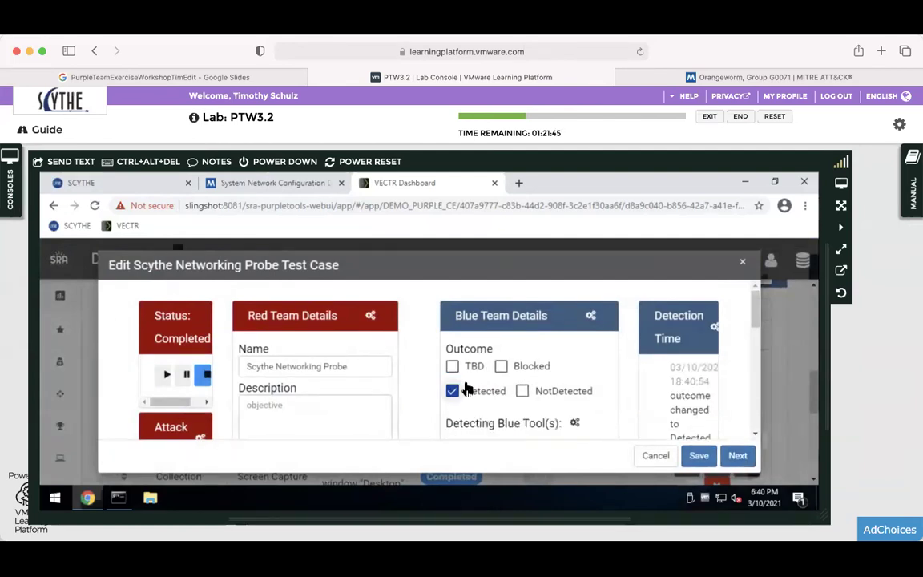
pyautogui.click(519, 388)
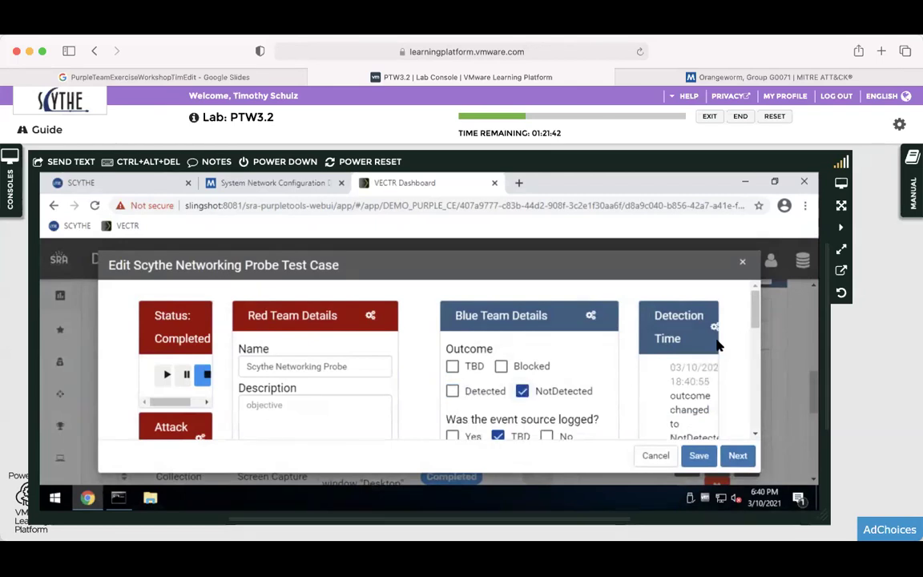
pyautogui.scroll(-3, 468, 383)
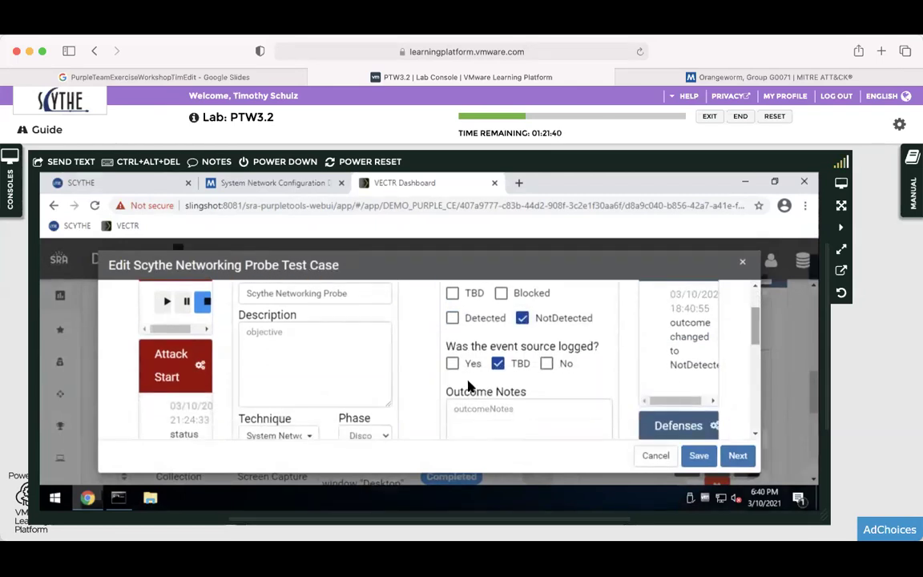
pyautogui.click(452, 363)
pyautogui.click(504, 428)
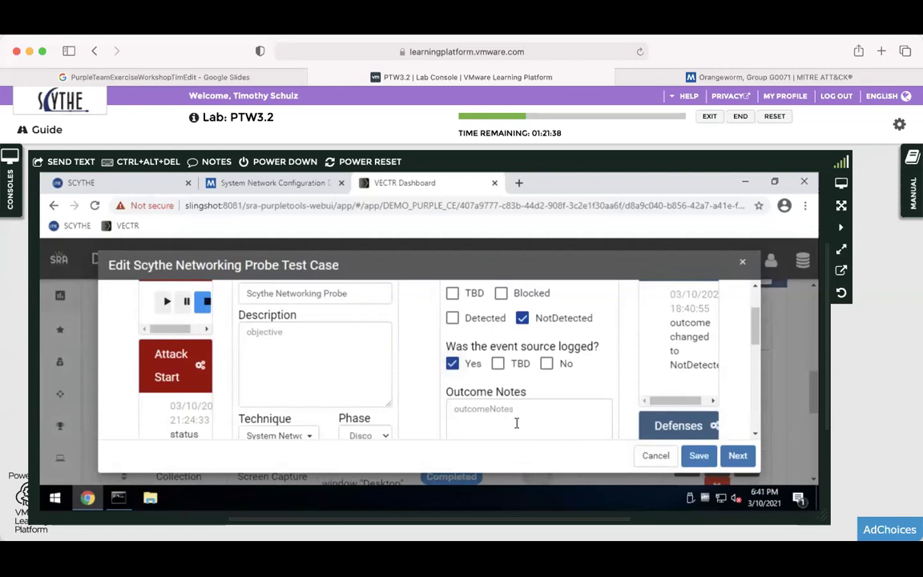
pyautogui.moveTo(751, 336); pyautogui.dragTo(741, 388)
pyautogui.scroll(-1, 742, 388)
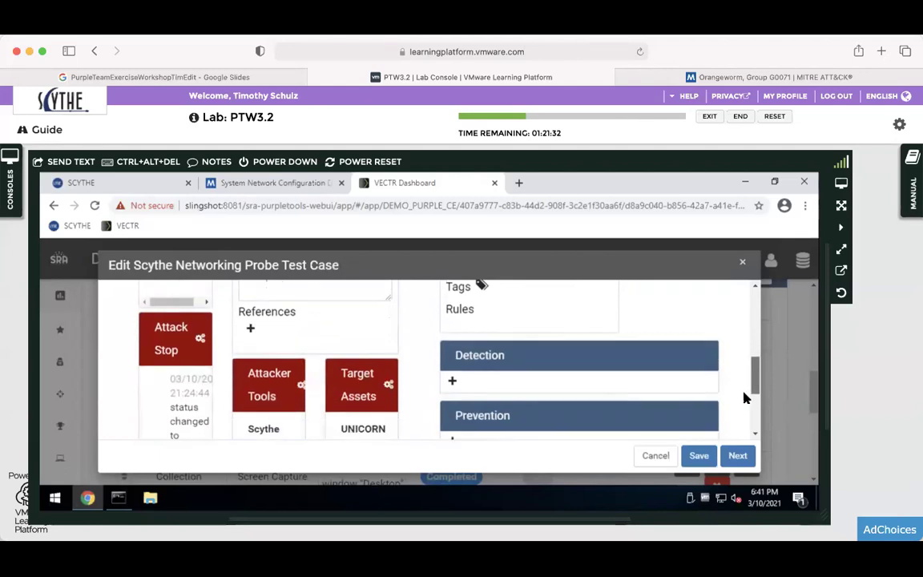
pyautogui.scroll(-2, 745, 397)
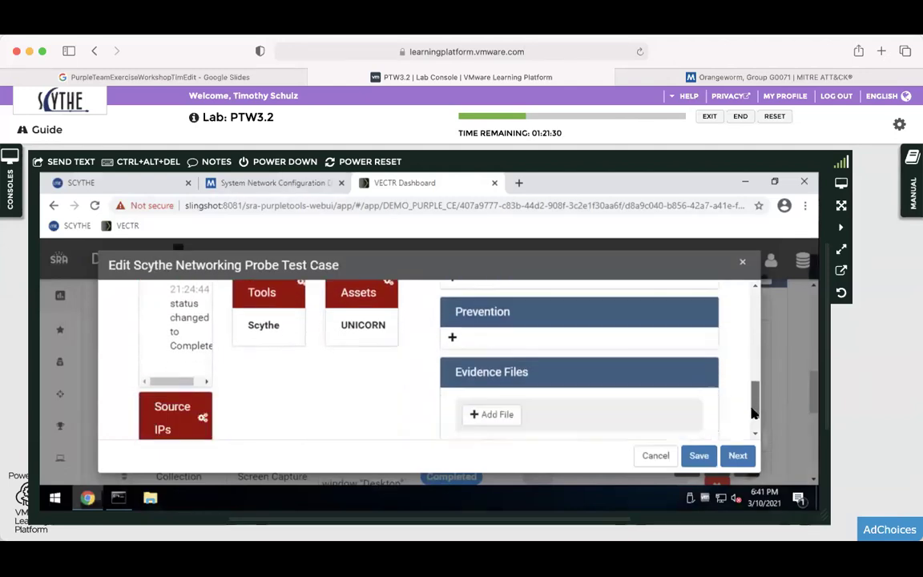
pyautogui.scroll(-2, 752, 413)
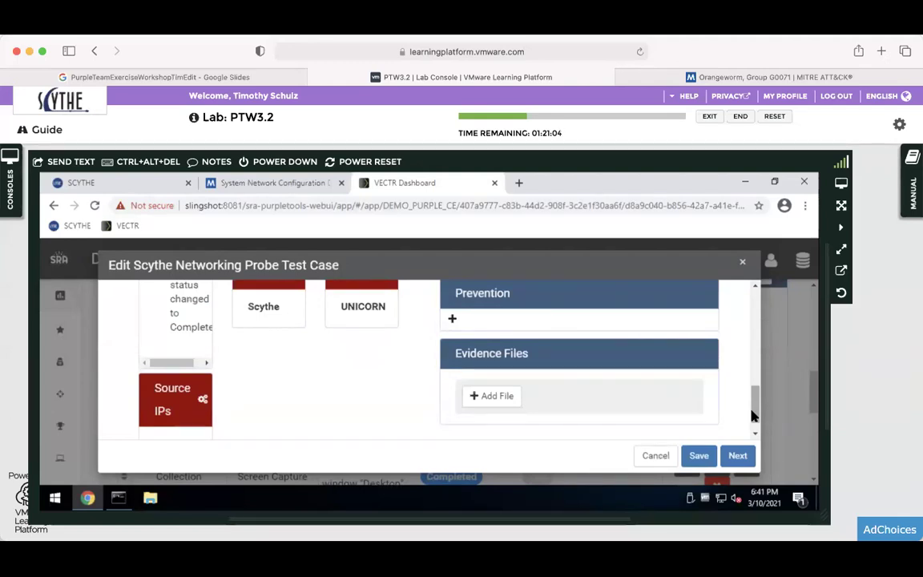
# Close the test case editor, page the manual to SANS Slingshot C2 Matrix, and show the consoles.
pyautogui.click(656, 455)
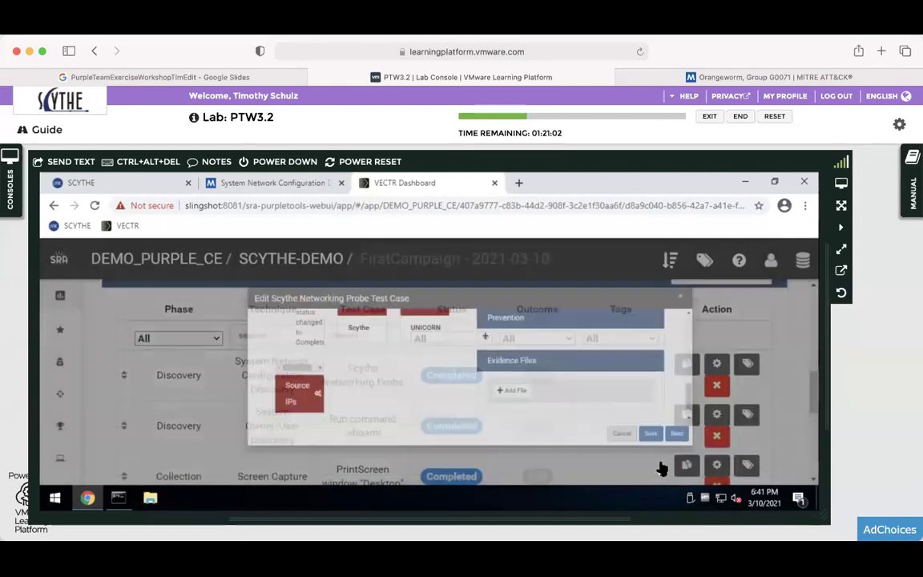
pyautogui.click(912, 183)
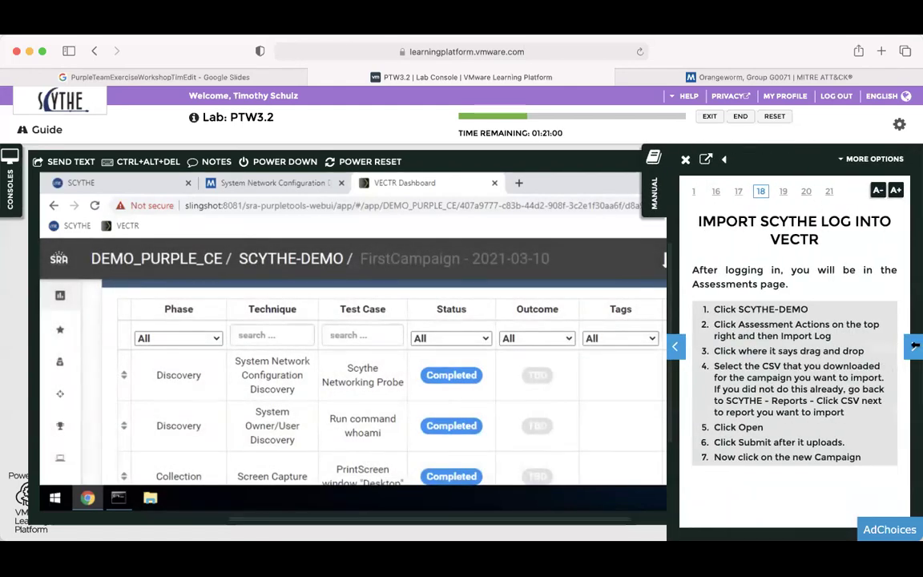
pyautogui.click(913, 347)
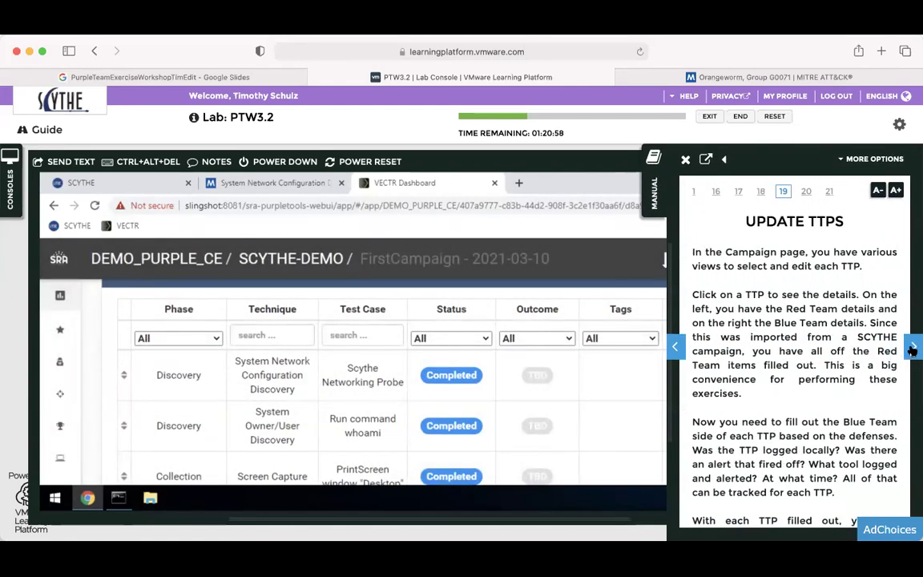
pyautogui.scroll(-2, 905, 353)
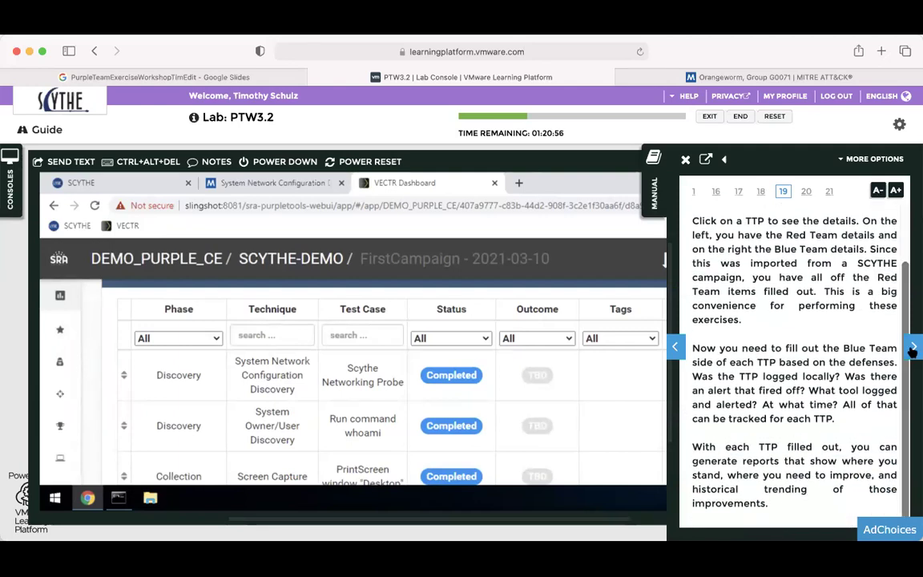
pyautogui.click(914, 347)
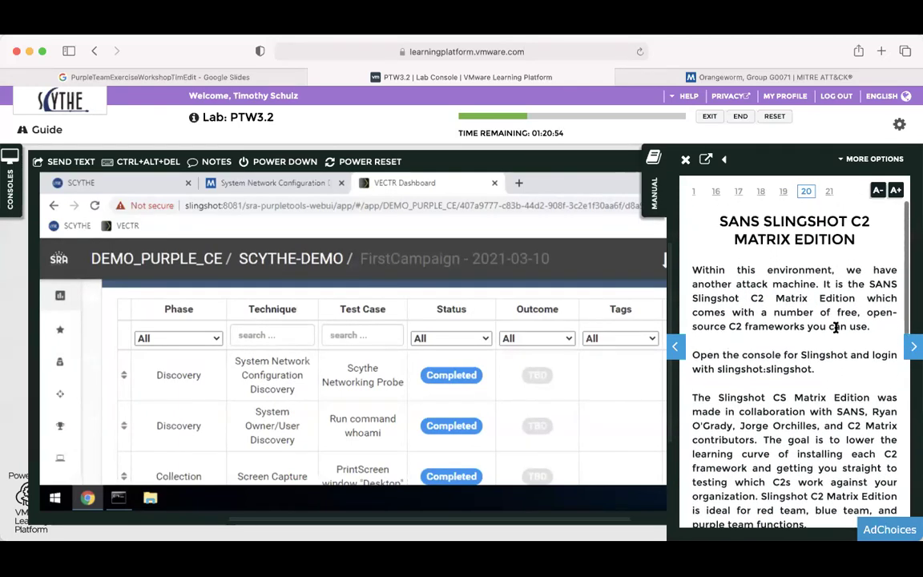
pyautogui.click(10, 180)
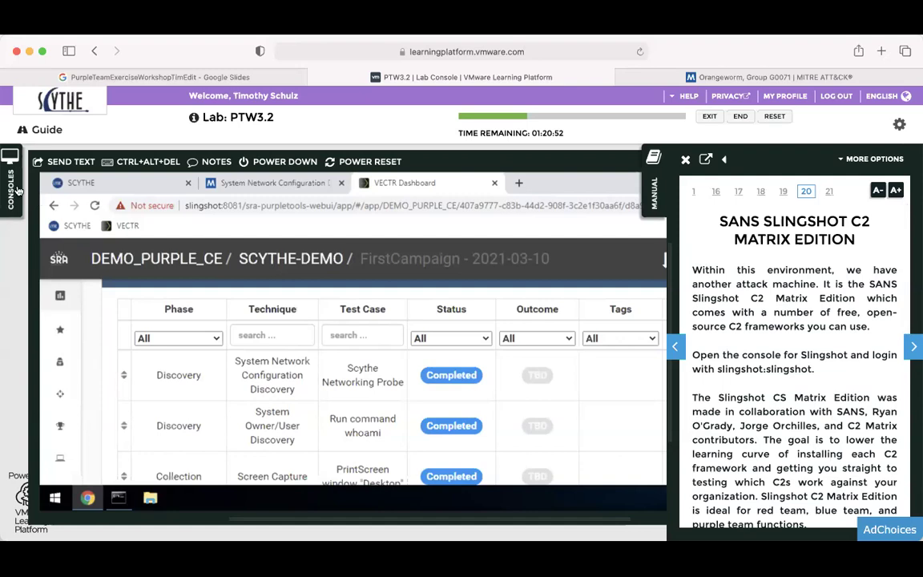
pyautogui.click(656, 191)
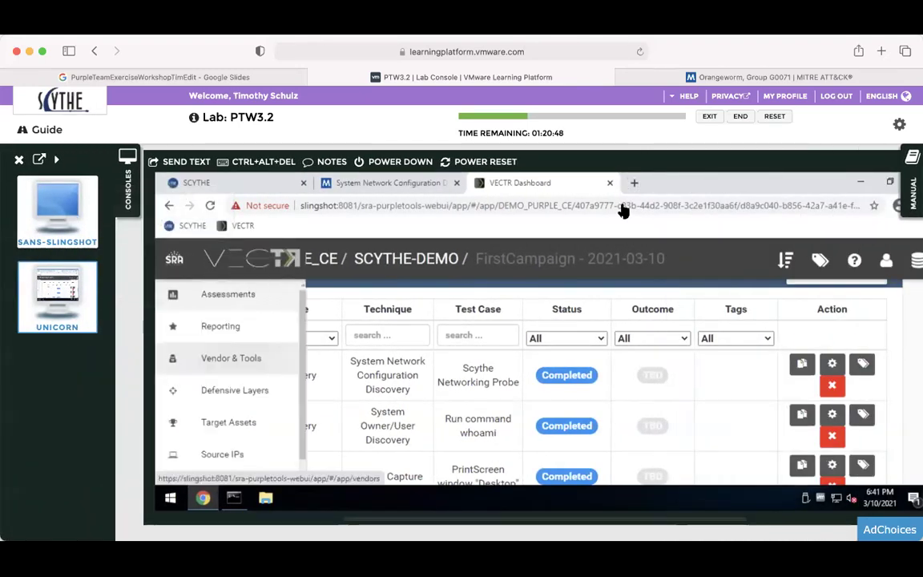
# Read the manual's final CPE certificate page, then put the manual away.
pyautogui.click(913, 190)
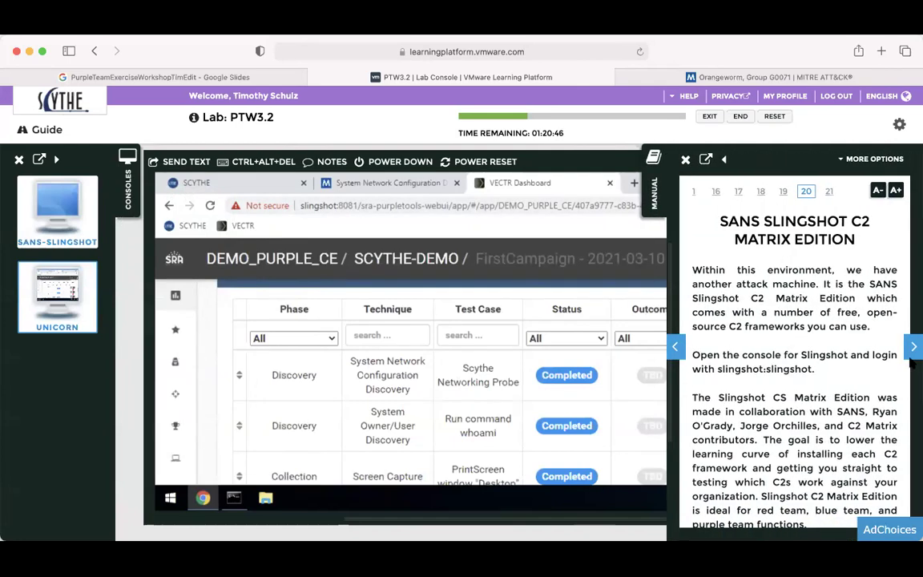
pyautogui.click(912, 351)
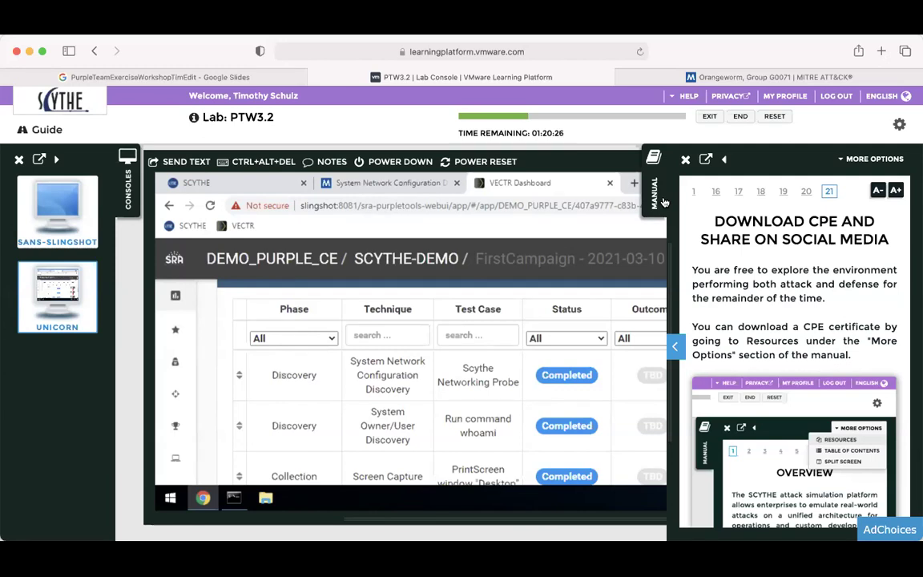
pyautogui.scroll(-3, 789, 293)
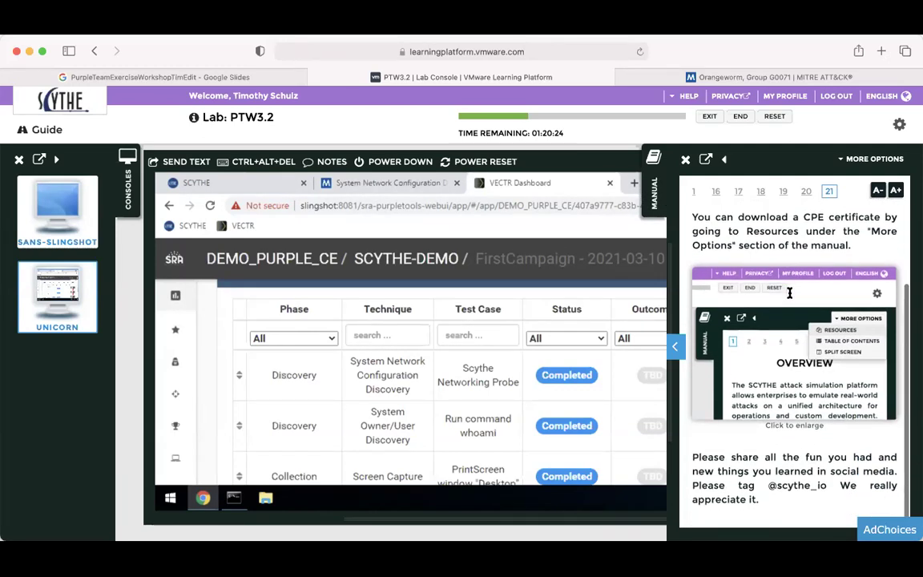
pyautogui.scroll(3, 789, 293)
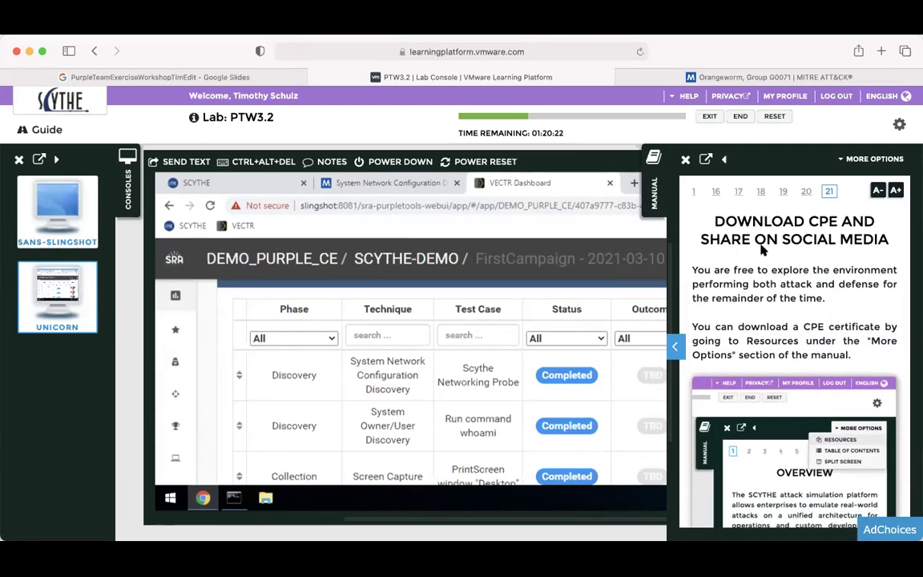
pyautogui.click(592, 182)
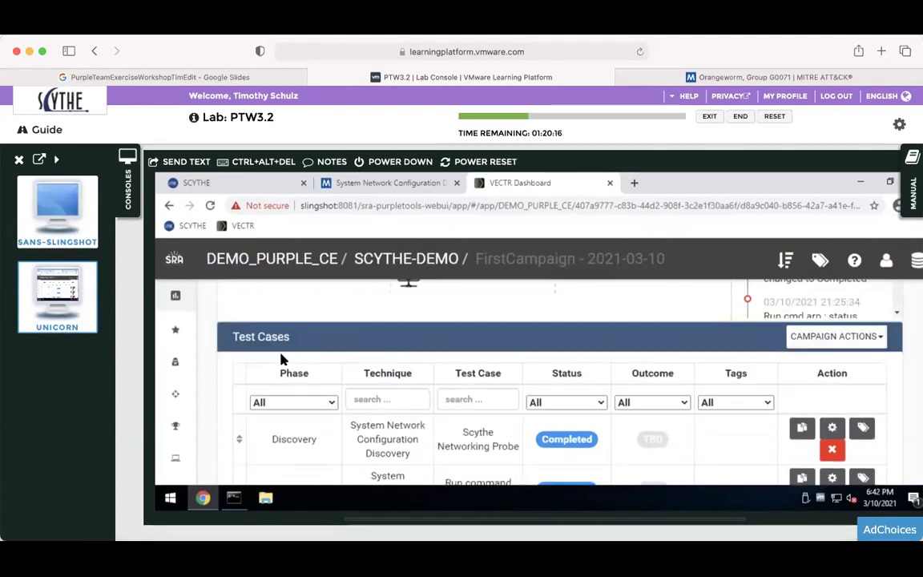
# Return to SCYTHE's Orangeworm campaign and hide the consoles list.
pyautogui.click(259, 180)
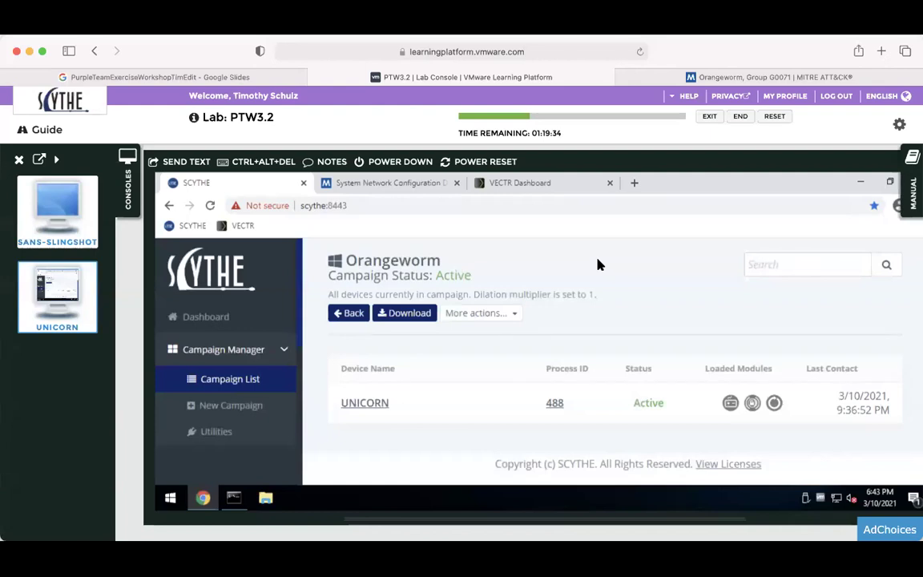
pyautogui.click(120, 192)
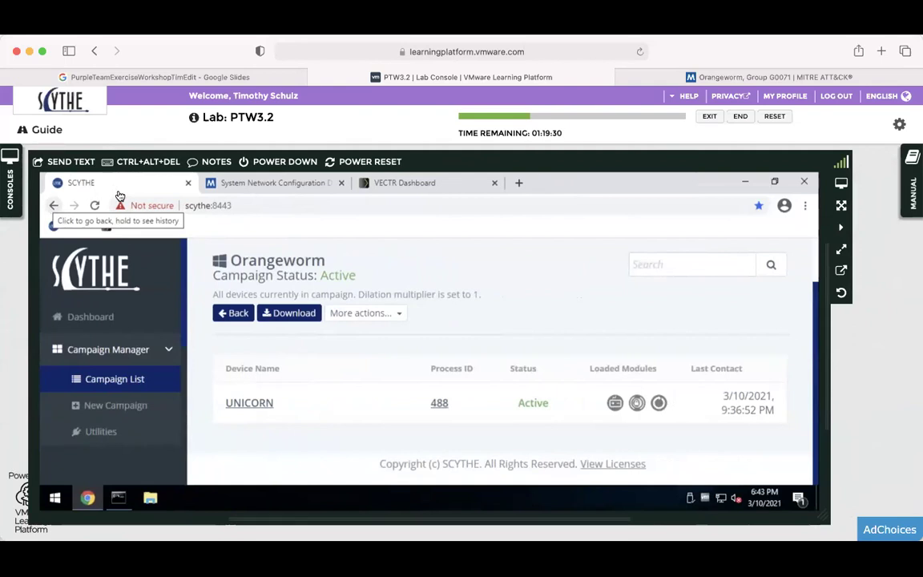